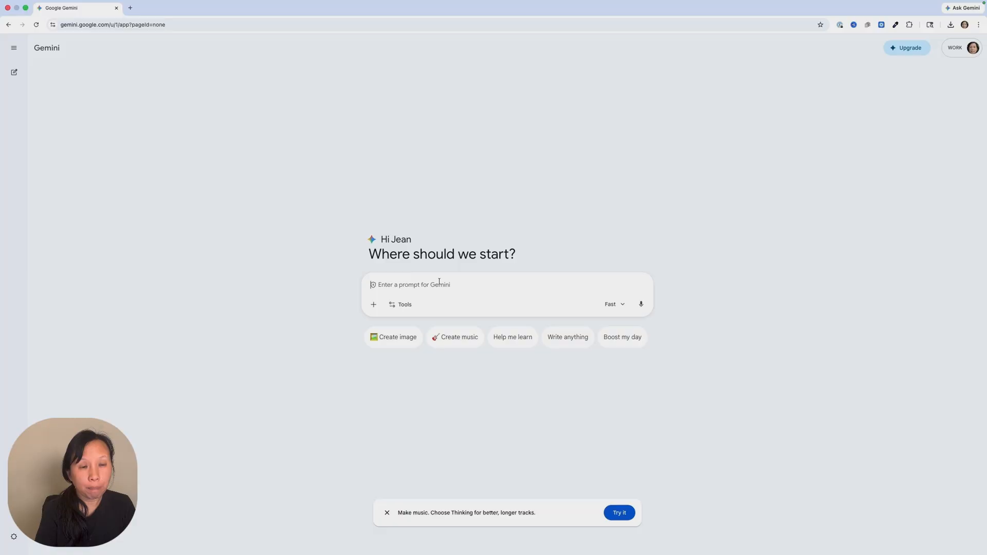
Start a prompt telling Gemini about building a course targeted towards course creators such as coaches and consultants
type("Hi Gemini! Im")
type(" bild")
type("uilding ")
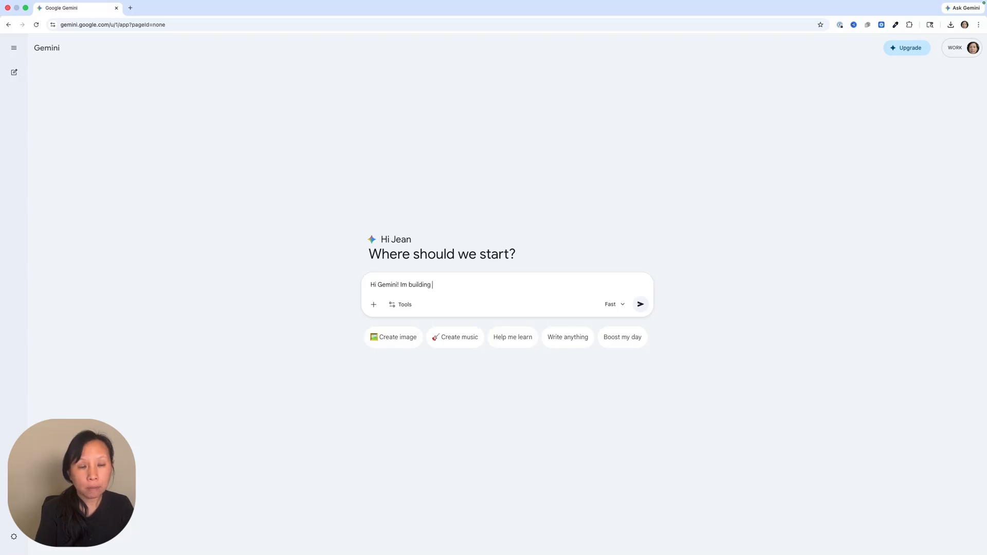
type("a course target")
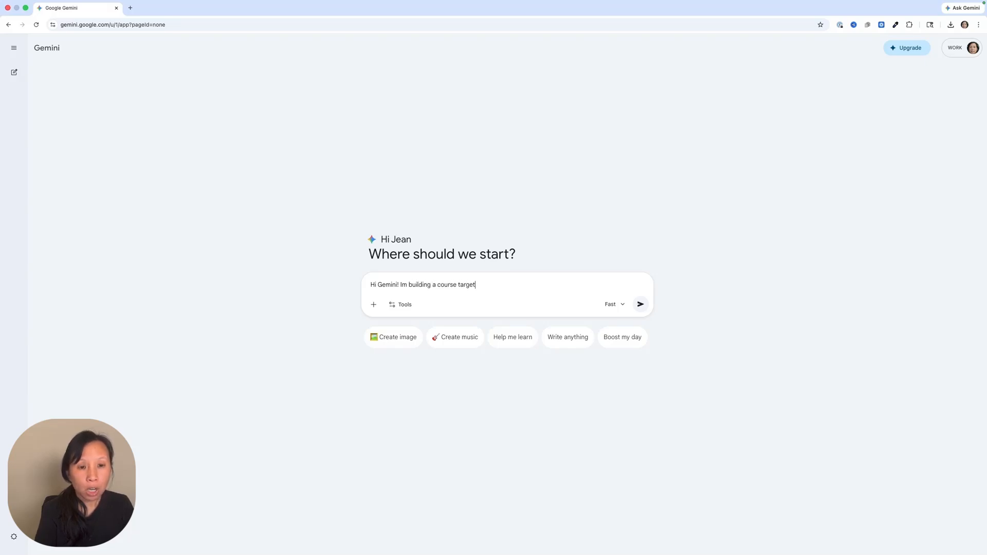
type("ed towards course creators such as coa")
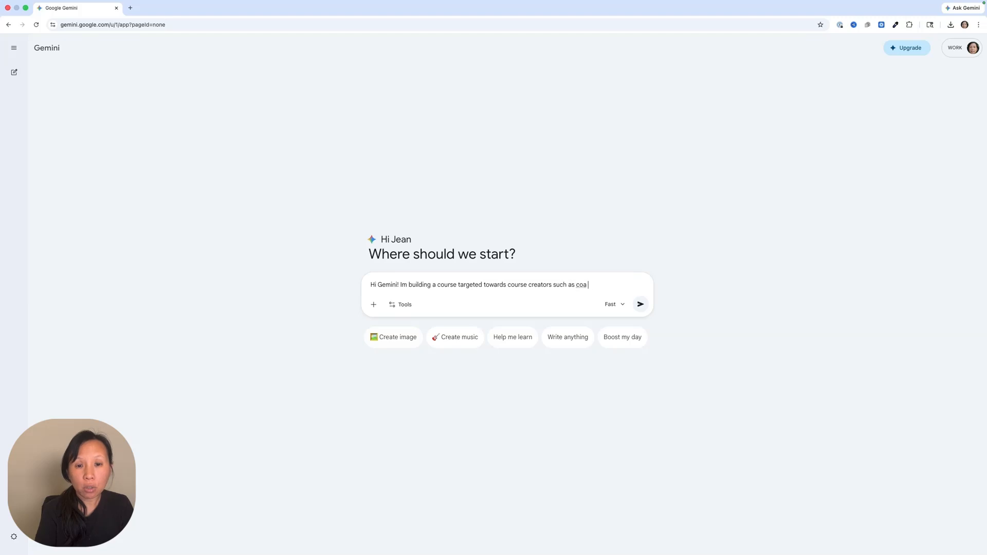
key("BackSpace")
type("ches, conult")
type("ultants, and ")
Extend the prompt with business owners who want to scale time using training to reach a broader audience and are new to AI
type("business owners who want to sc")
type("ale t")
type("ime usin")
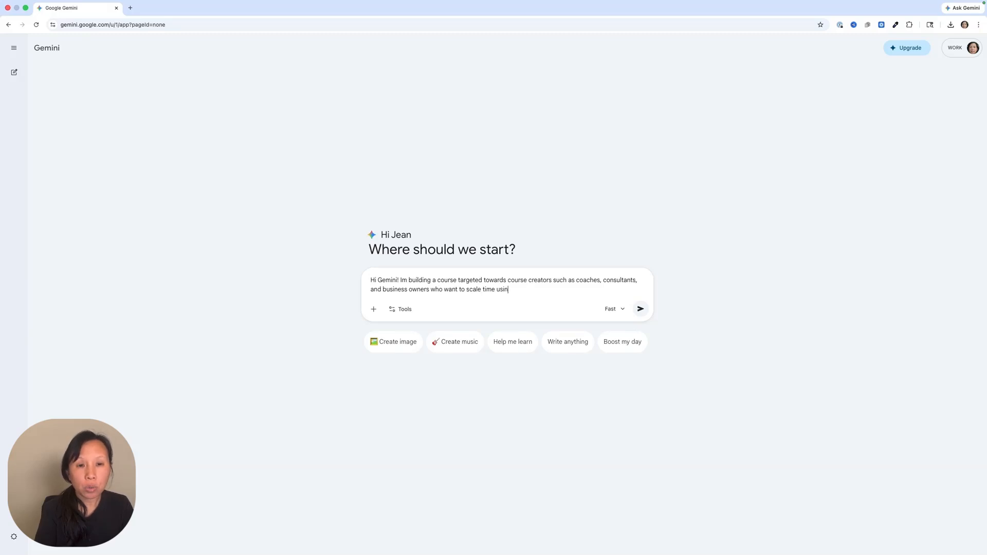
type("g training tore")
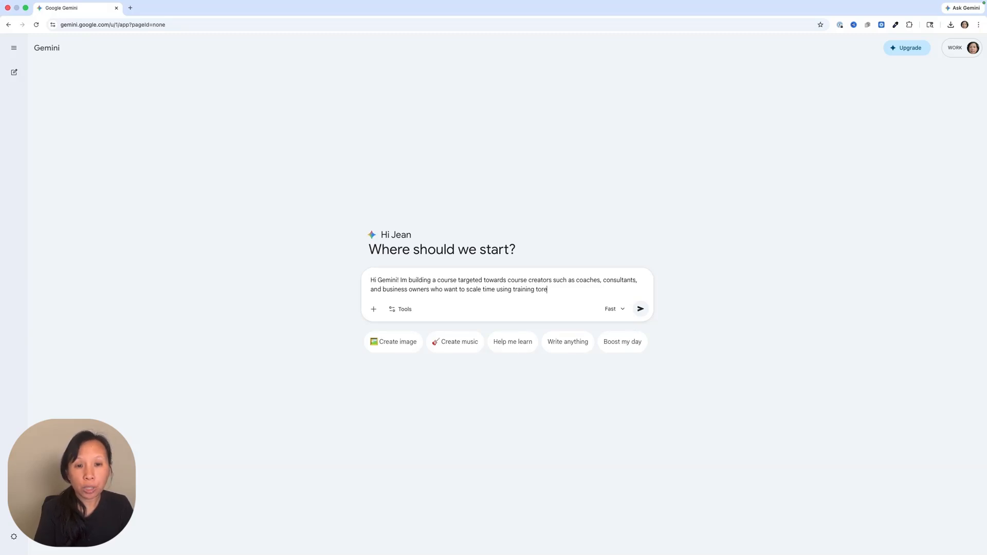
type(" reach a broad")
type("er audience and theyre n")
type("ew to AI")
Finish the prompt by asking for a course outline and submit it
type(". Can yhou build me a")
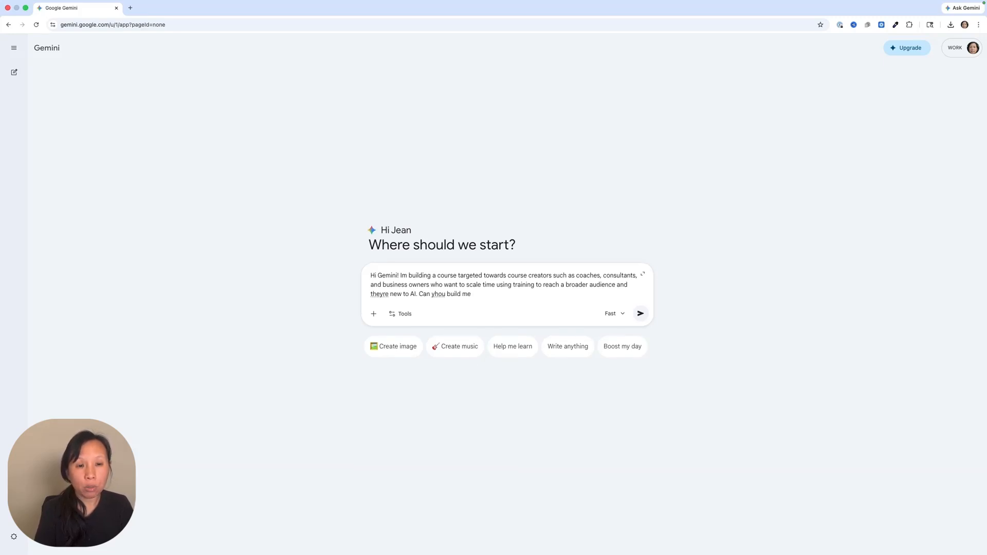
type("a course outline?")
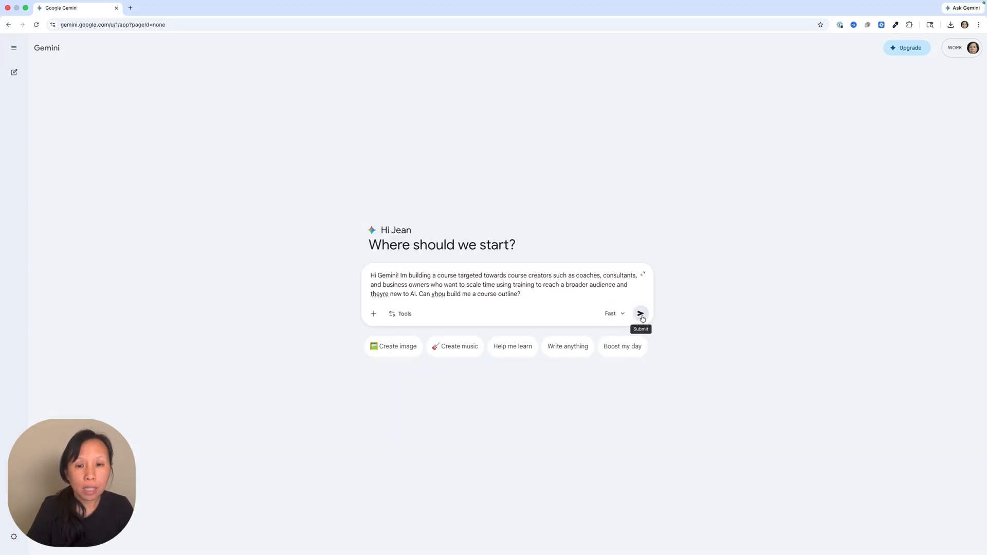
left_click(642, 316)
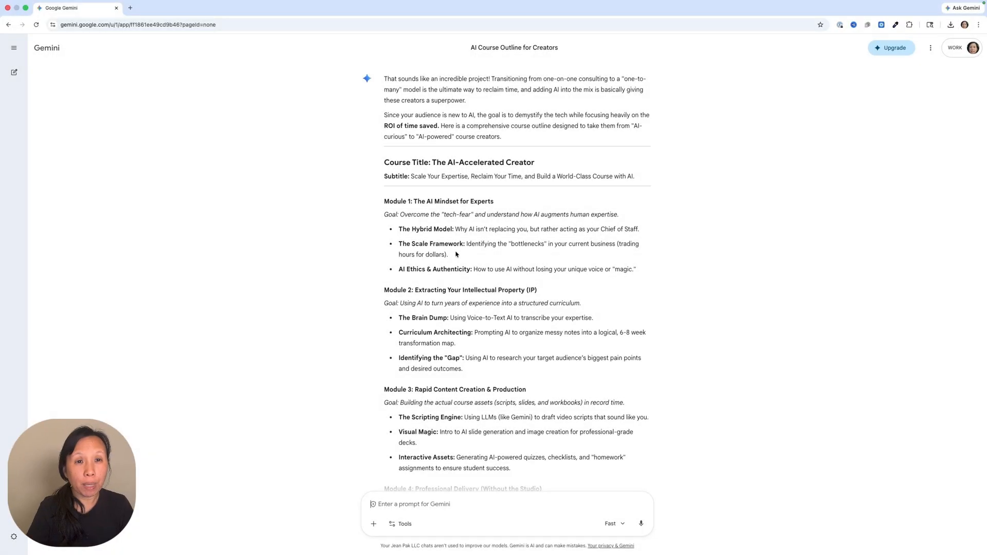
Read through the generated course outline from the course title to the closing question about course length
scroll(455, 252, "up", 1)
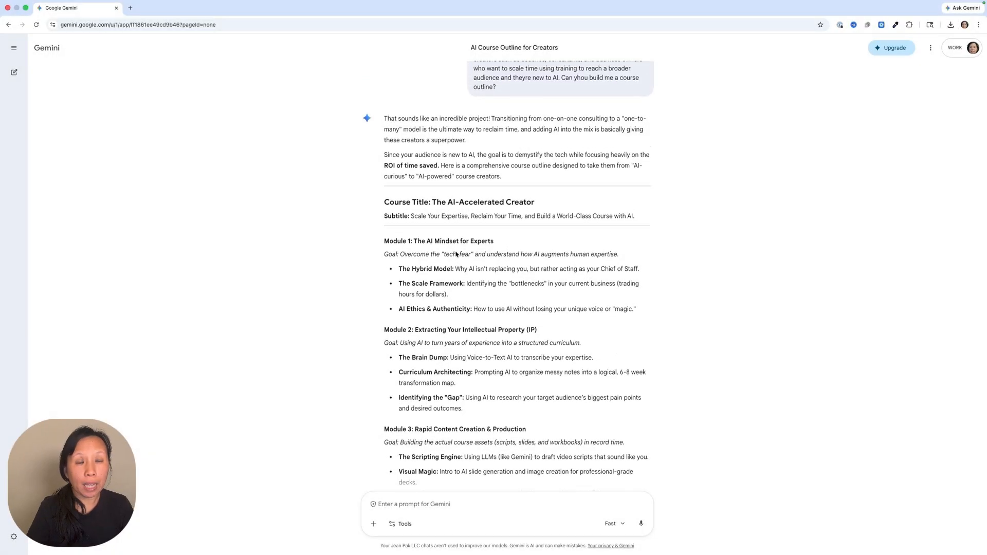
scroll(455, 252, "down", 15)
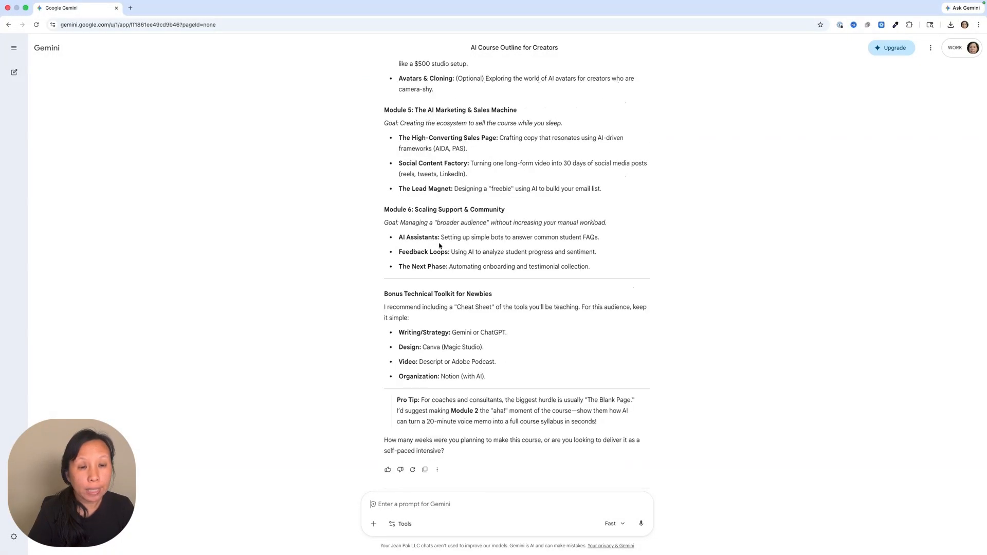
scroll(439, 246, "up", 15)
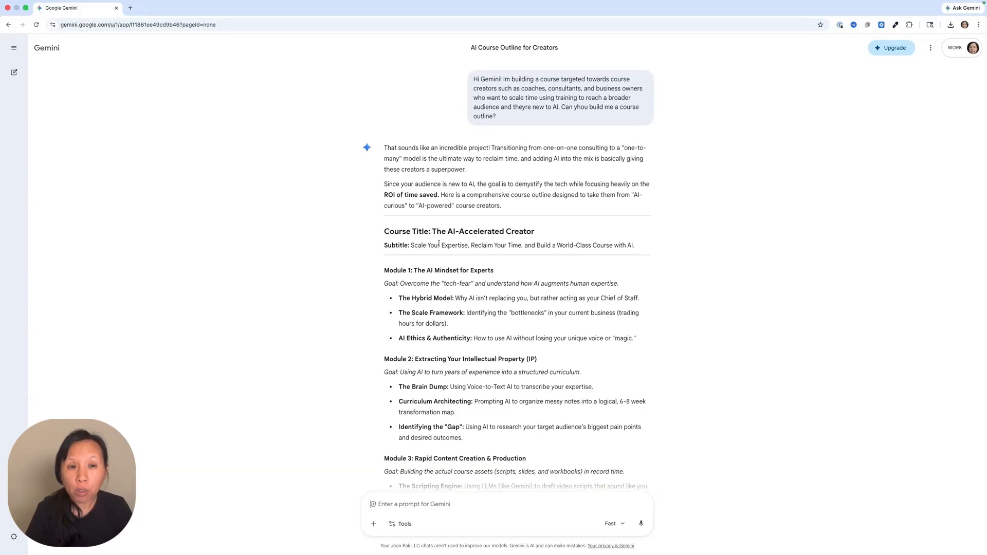
scroll(445, 379, "down", 3)
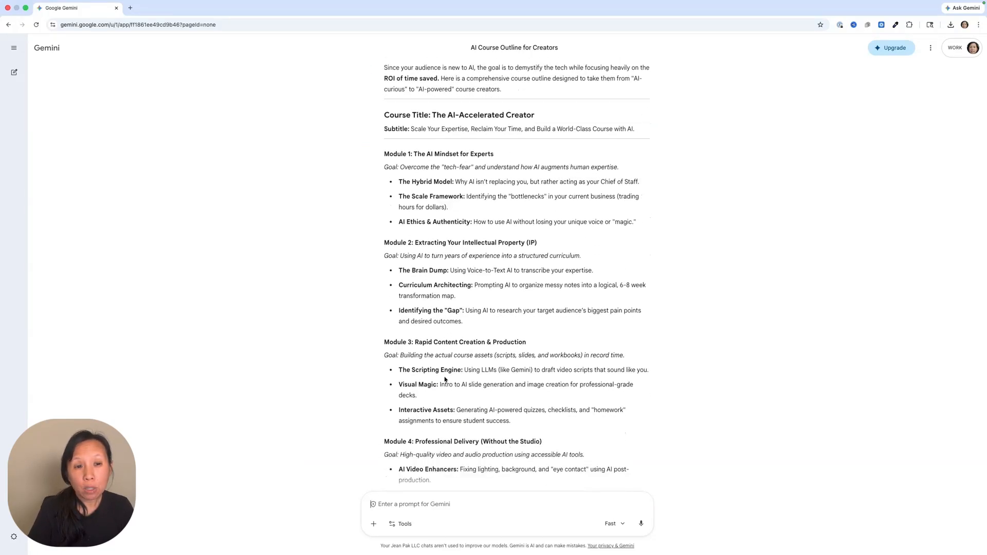
scroll(445, 380, "down", 8)
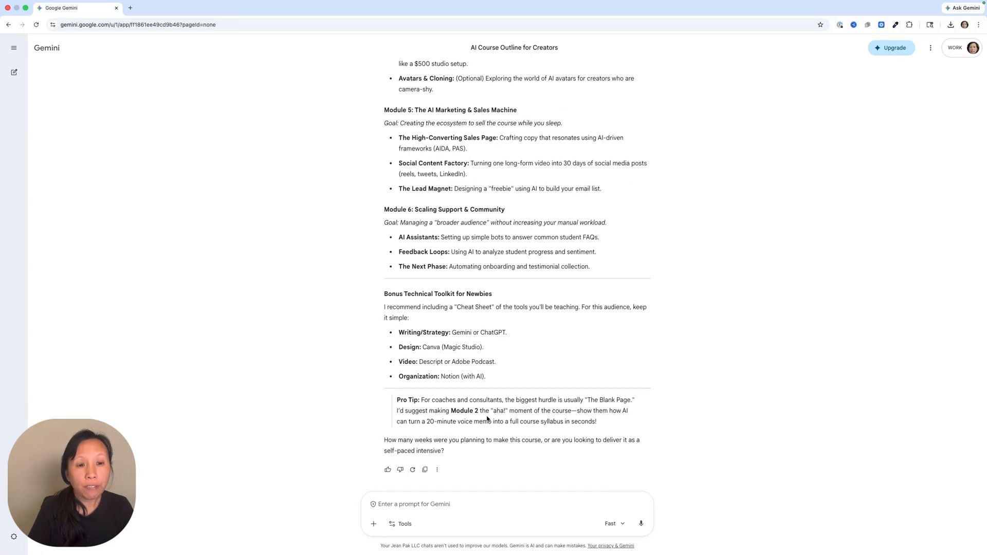
scroll(559, 342, "up", 10)
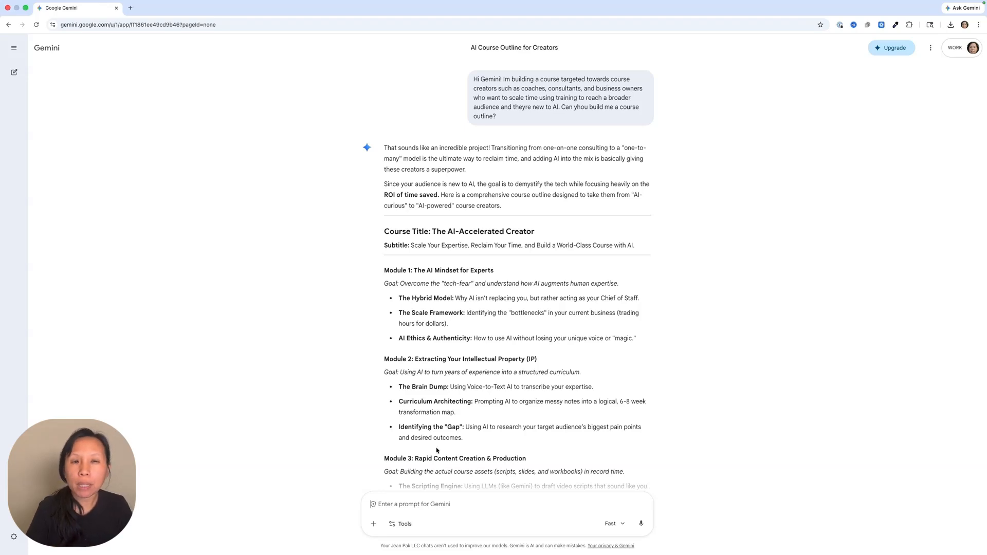
Start a follow-up prompt focusing the outline on three Modules, with 1) All about AI and how to use it effectively in your business
left_click(408, 511)
type("I awnt t")
key("BackSpace")
key("BackSpace")
type("want th")
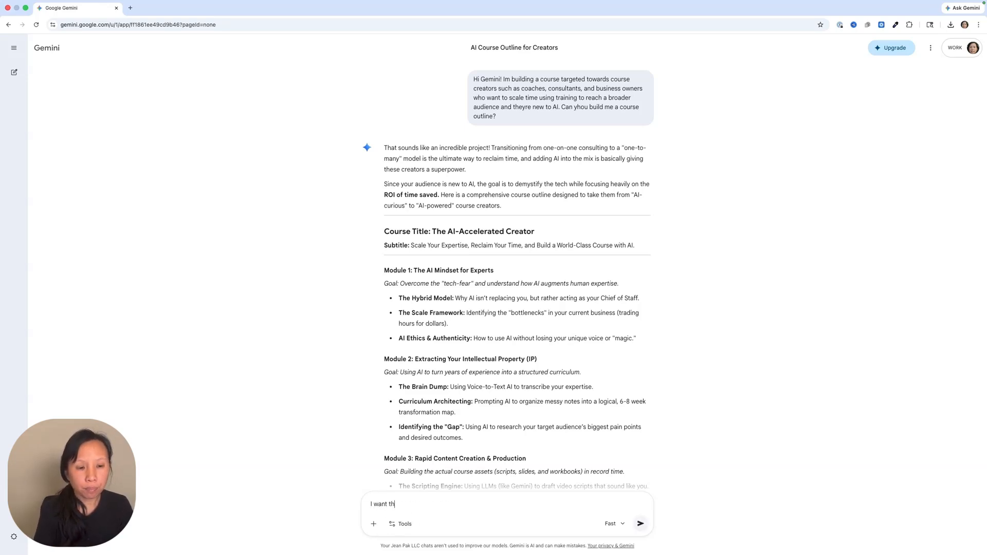
type("e course outline to focus on")
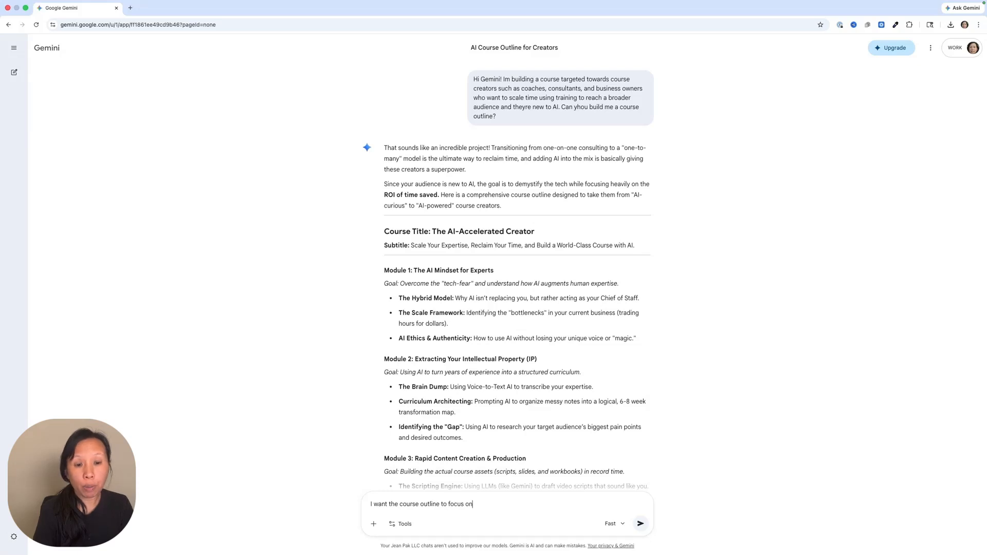
type(" three Modules: 1) All about AI an")
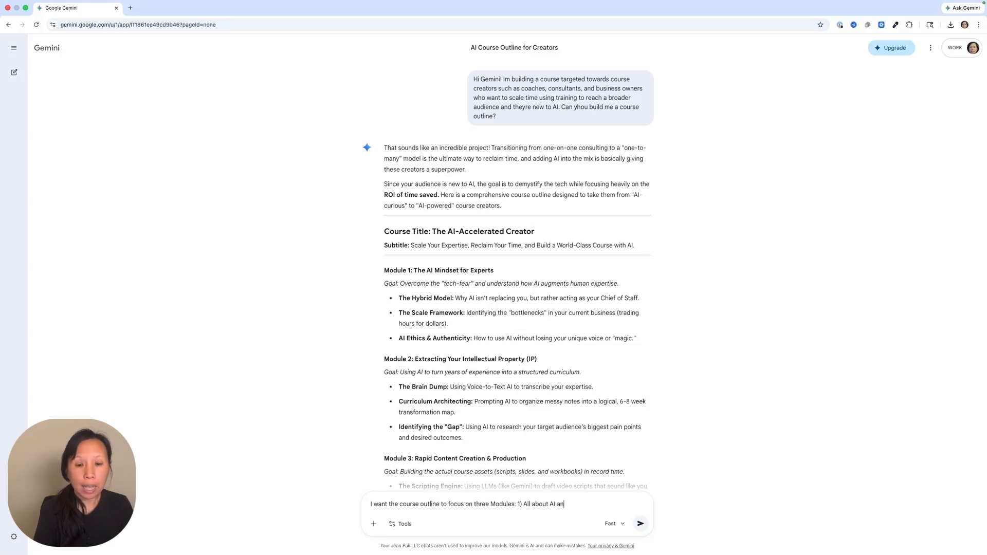
type("d how to use it effectively in your busines 2")
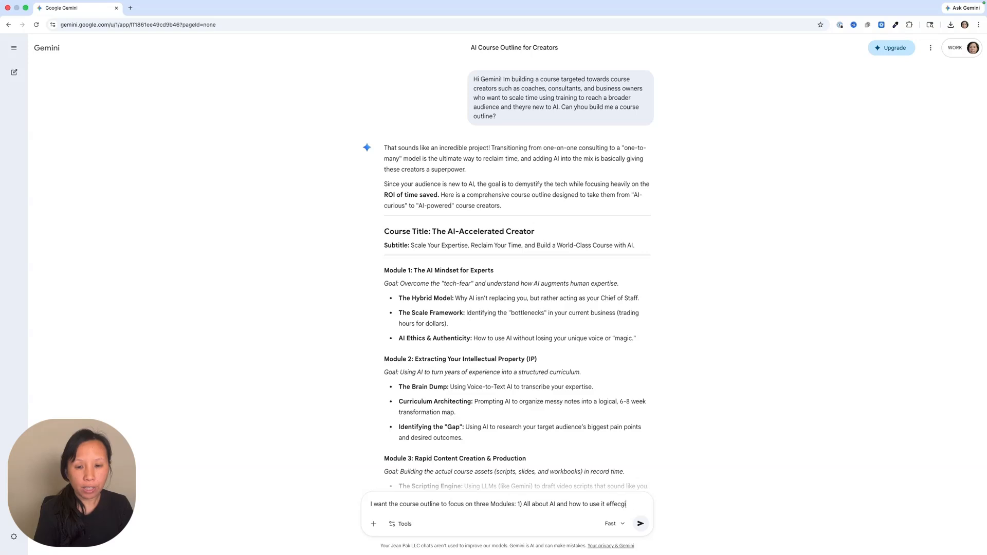
Add the second module to the follow-up prompt: "what are the different AI tools that you can use", then number the third
type(") what are the different AI ")
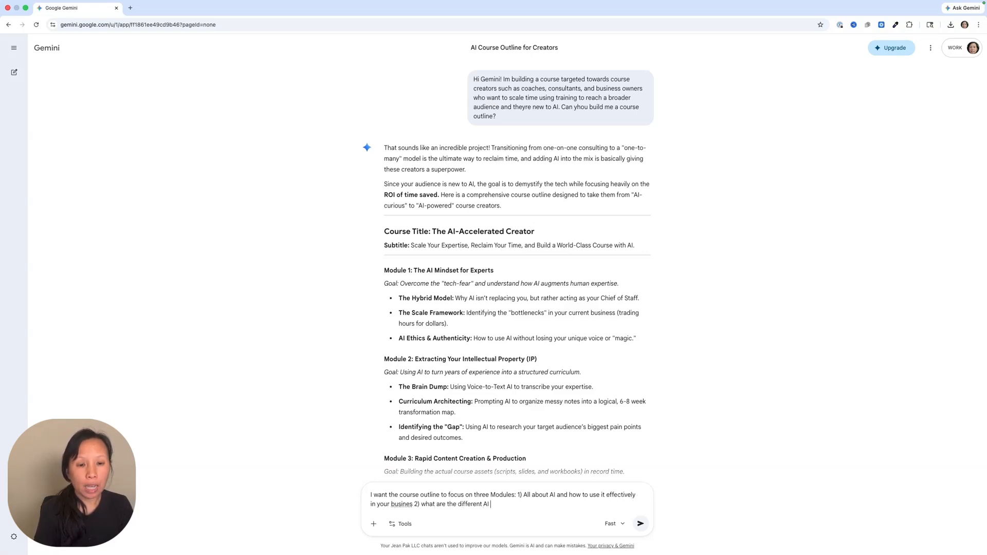
type("tools that can y")
key("BackSpace")
type("you can use 3) how to use")
key("BackSpace")
key("BackSpace")
key("BackSpace")
key("BackSpace")
key("BackSpace")
key("BackSpace")
key("BackSpace")
key("BackSpace")
key("BackSpace")
key("BackSpace")
Add the third module, "How to Prompt AI effectively without losing your mind", and submit the follow-up prompt
type("H")
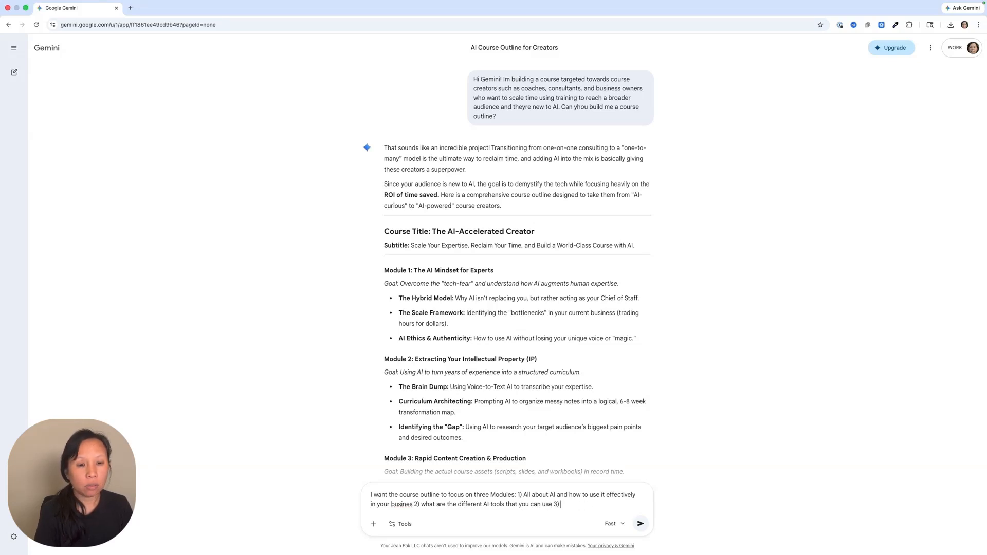
type("How to Prom")
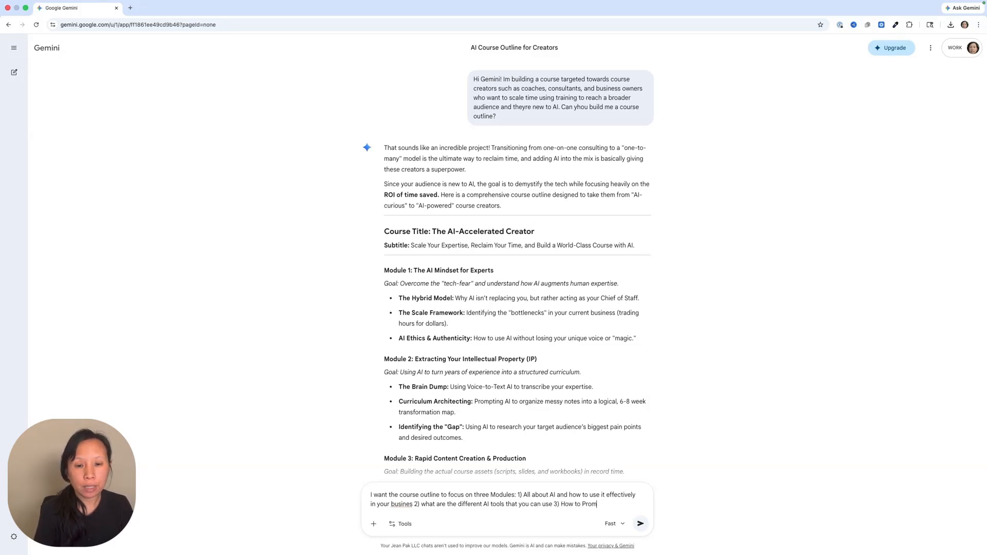
type("pt AI effectively")
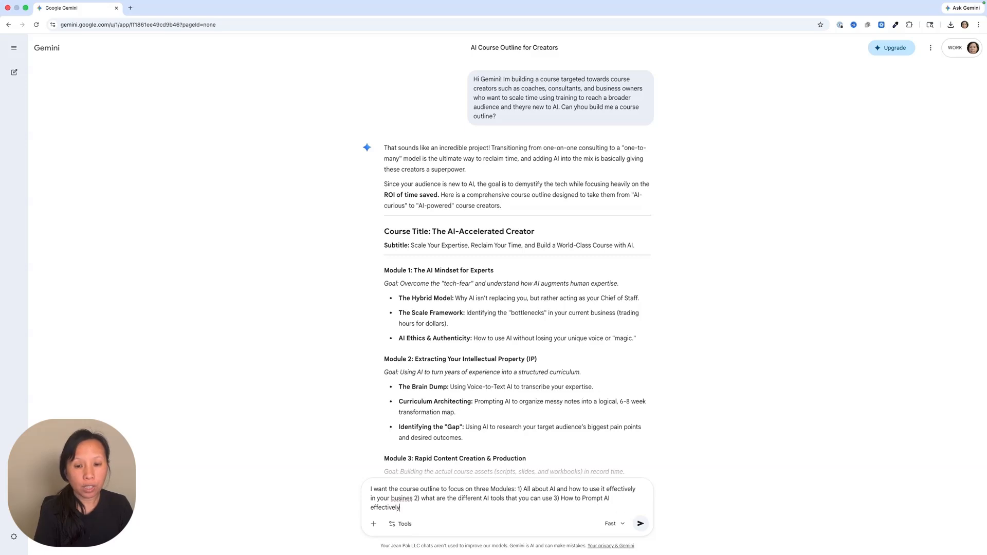
type(" without losing your mind")
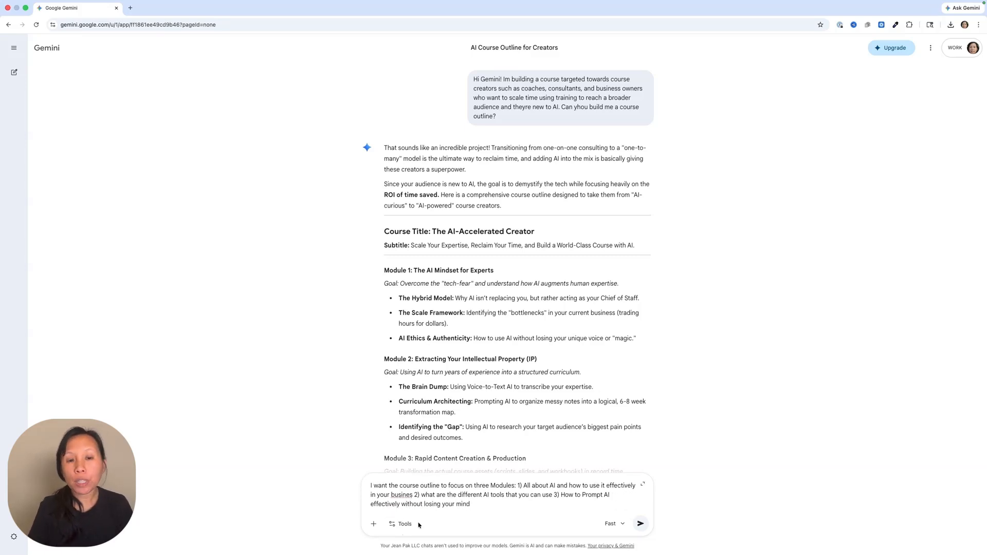
scroll(509, 335, "down", 3)
scroll(509, 335, "up", 3)
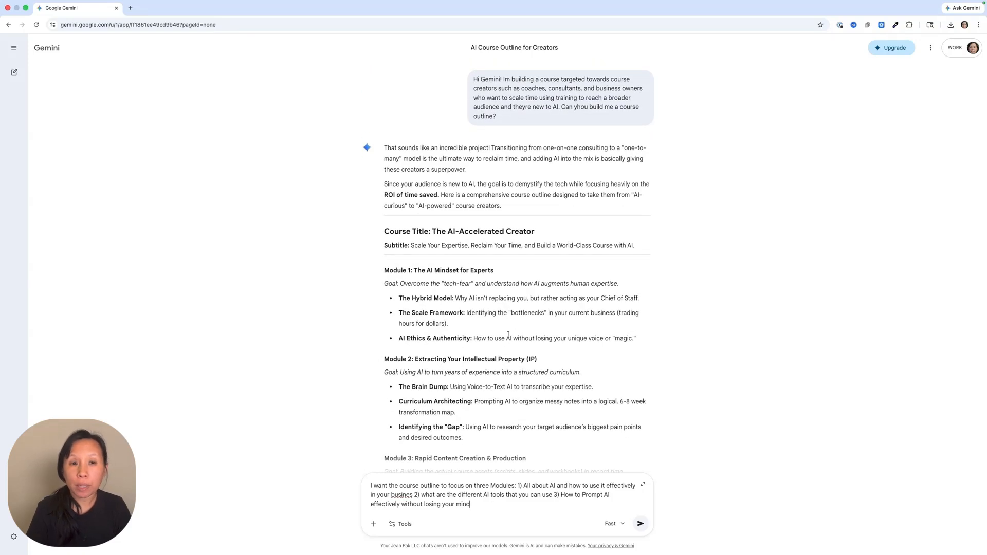
left_click(642, 525)
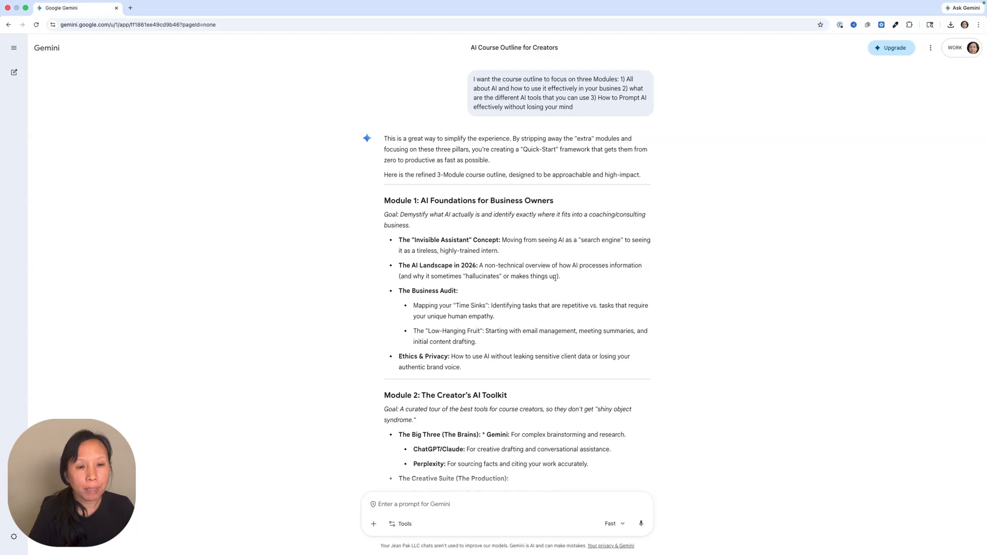
Review the refined three-module outline and compare it with the original outline above it
scroll(555, 278, "down", 3)
scroll(521, 226, "up", 2)
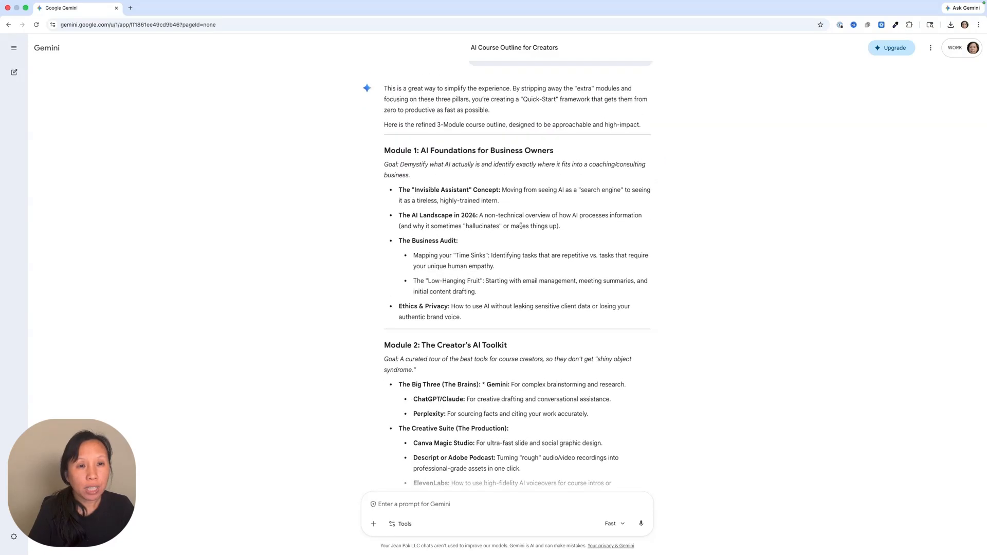
scroll(451, 301, "down", 5)
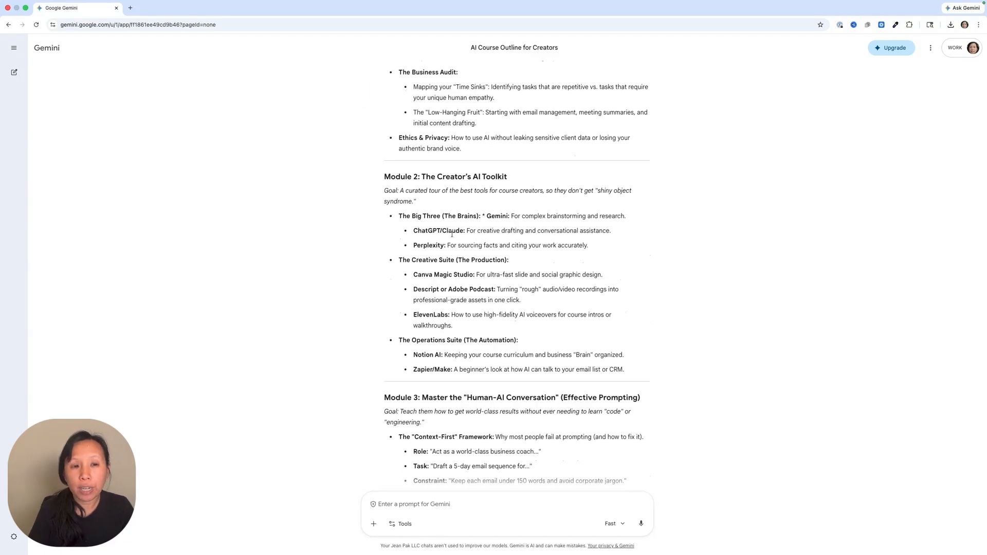
scroll(455, 307, "down", 2)
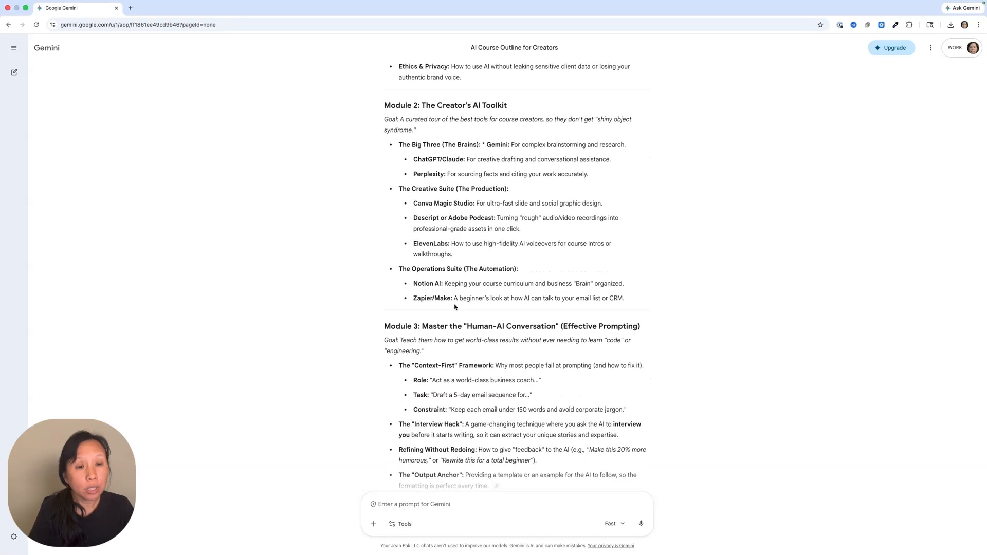
scroll(607, 278, "down", 2)
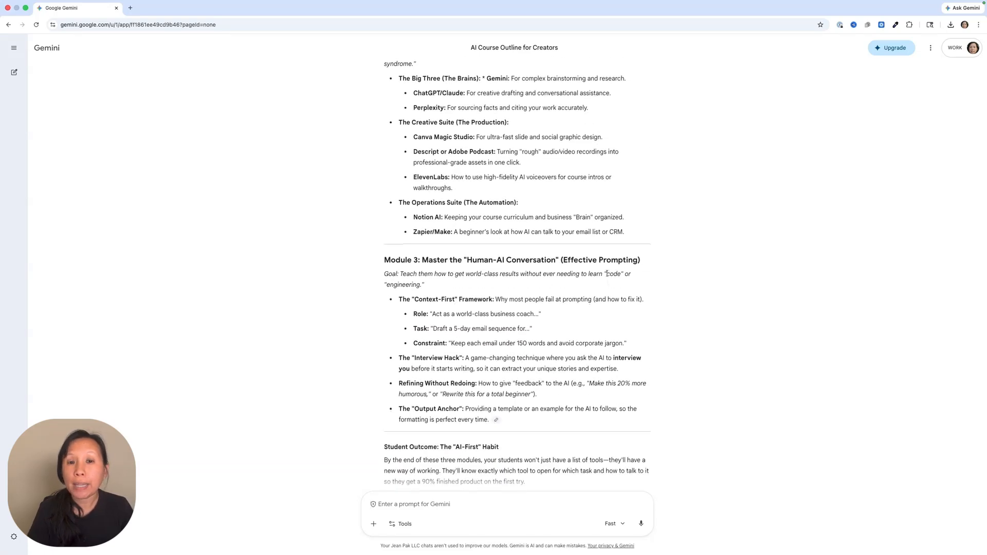
scroll(496, 332, "up", 20)
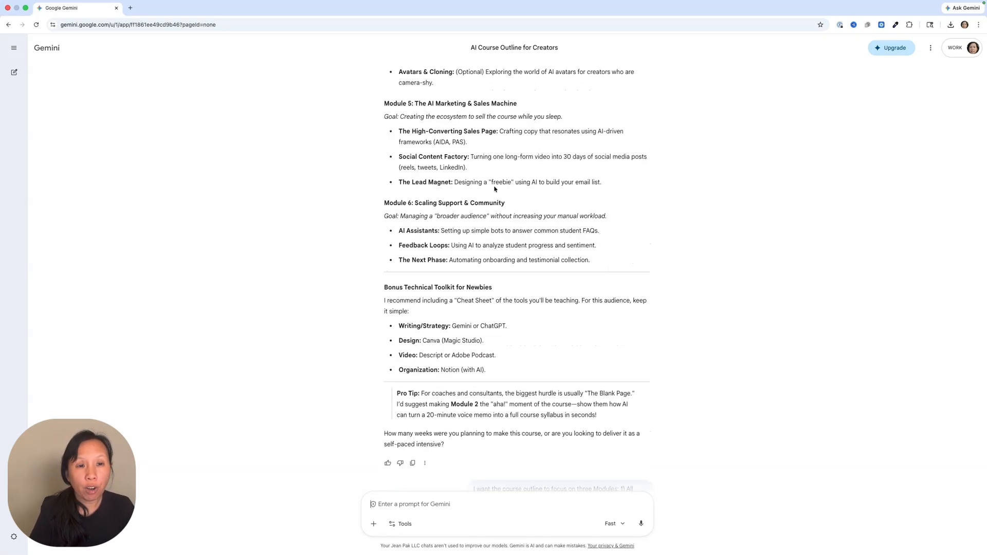
scroll(496, 333, "down", 15)
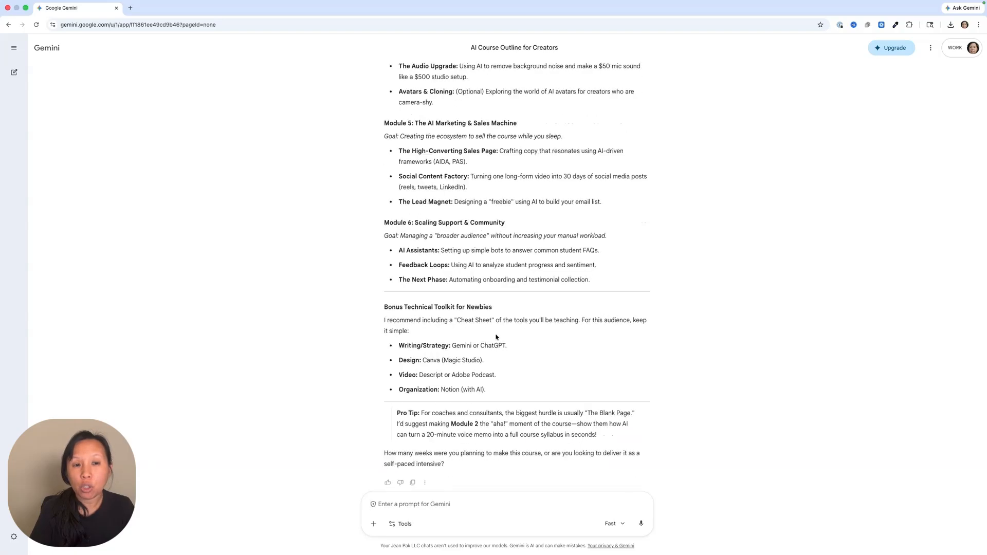
scroll(495, 335, "down", 6)
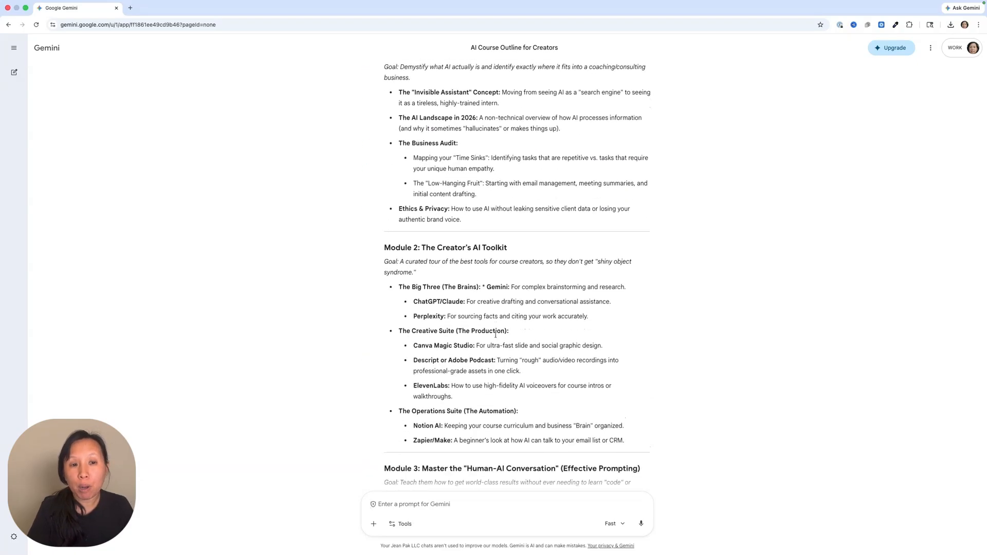
scroll(501, 361, "down", 3)
scroll(501, 361, "up", 6)
Submit a follow-up prompt to expand Module 1 topics and add a lesson that AI isn't going away and should help you, not replace you
left_click(424, 520)
type("Great, can you expand Module 1")
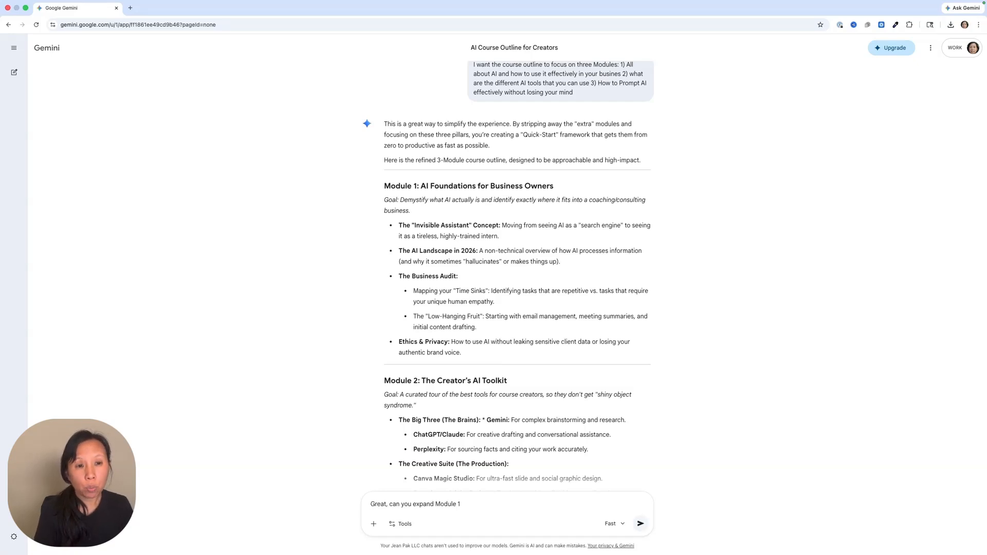
type(" topics and a")
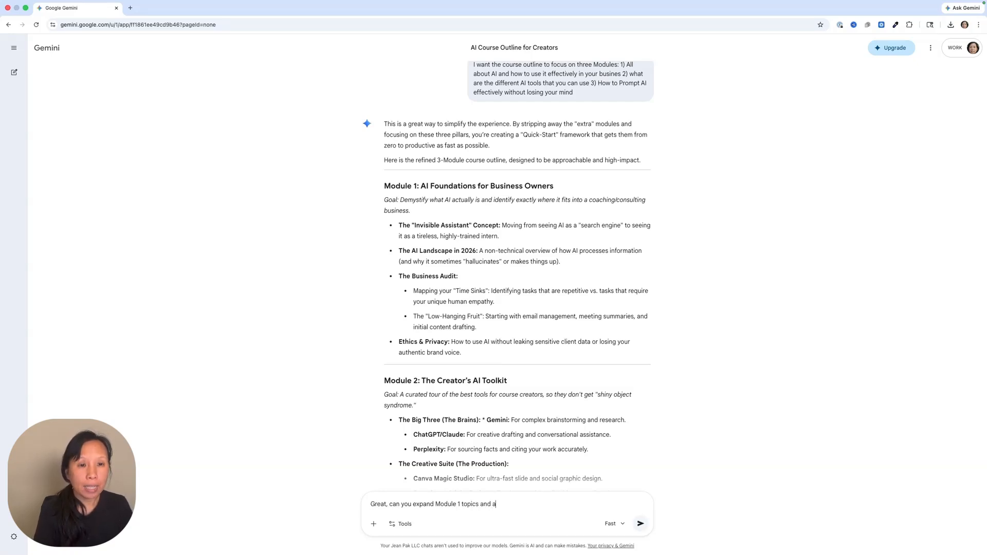
type("dd a lesson taht")
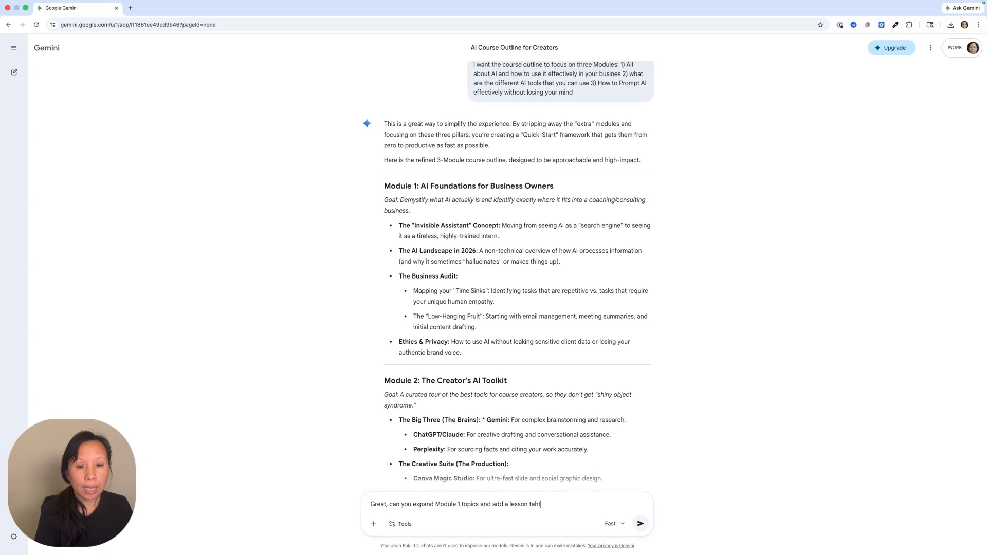
type(" AI isnt going ")
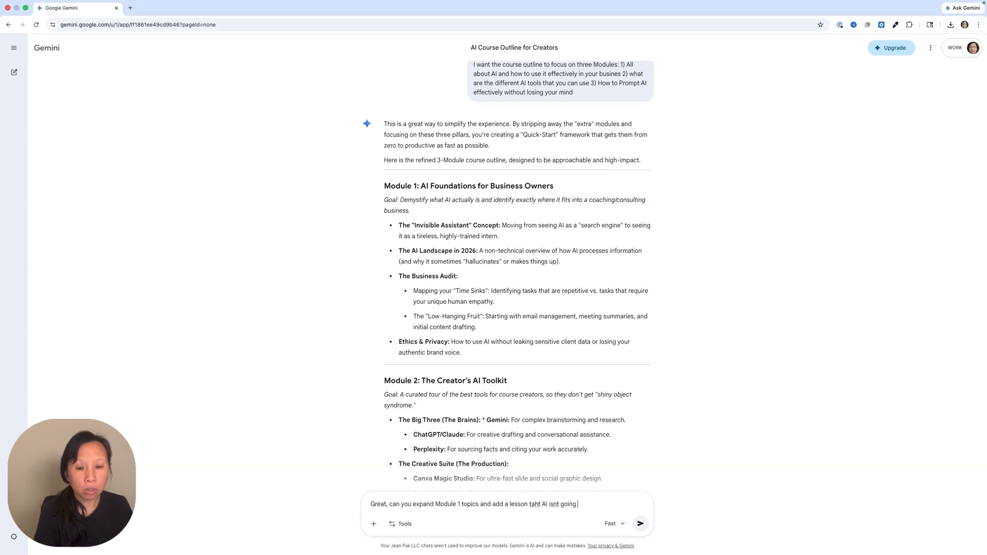
type("away and use it to your a")
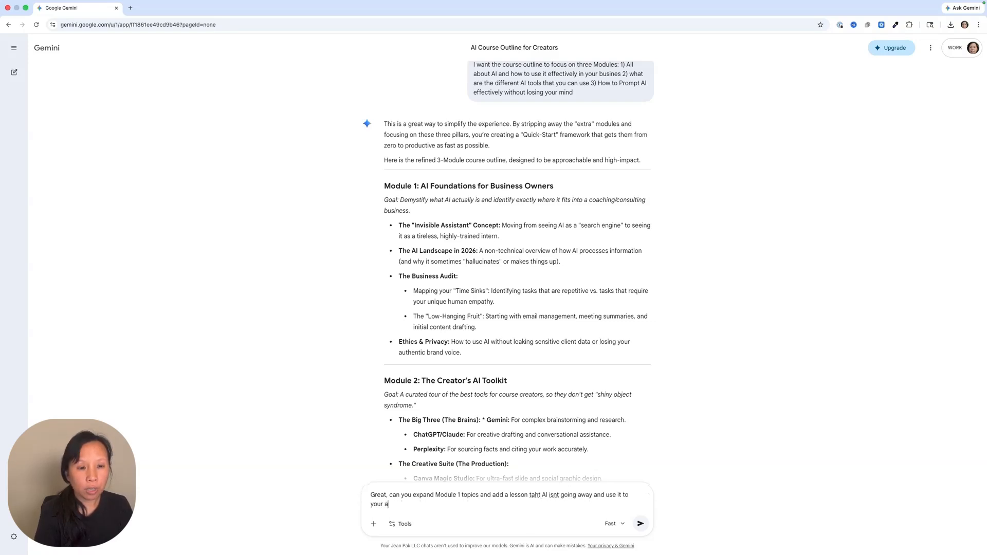
type("dvantage to h")
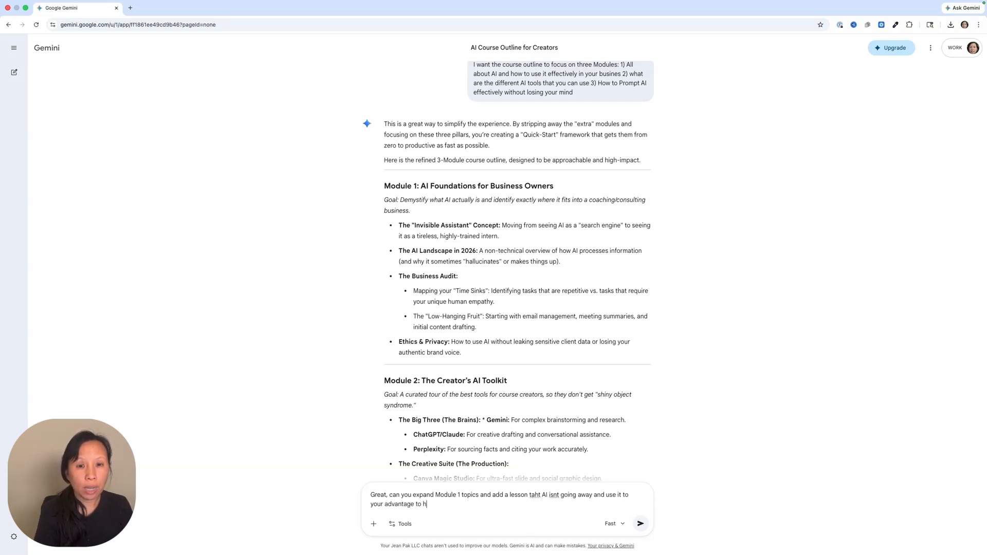
type("elp you and not to repla")
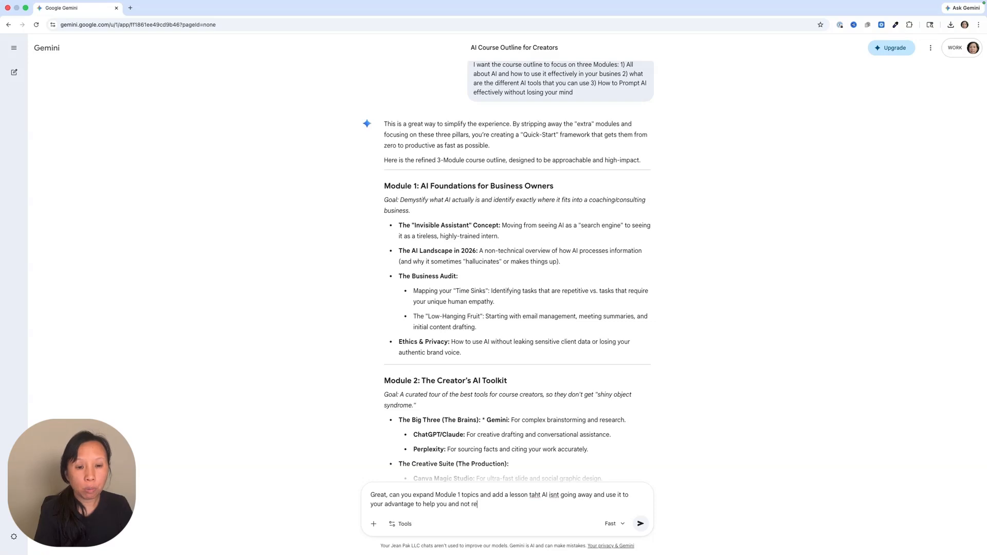
type("ce you")
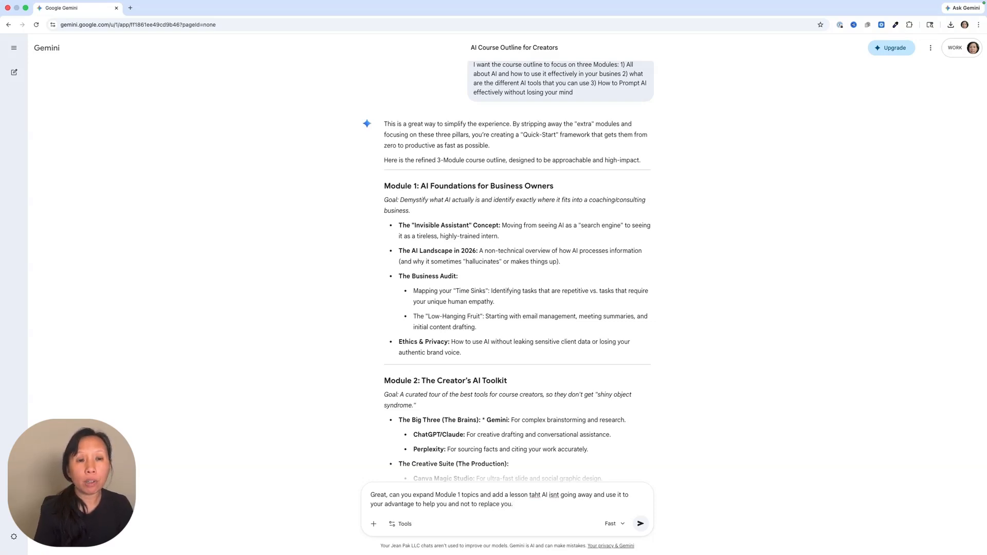
type(".")
key("Return")
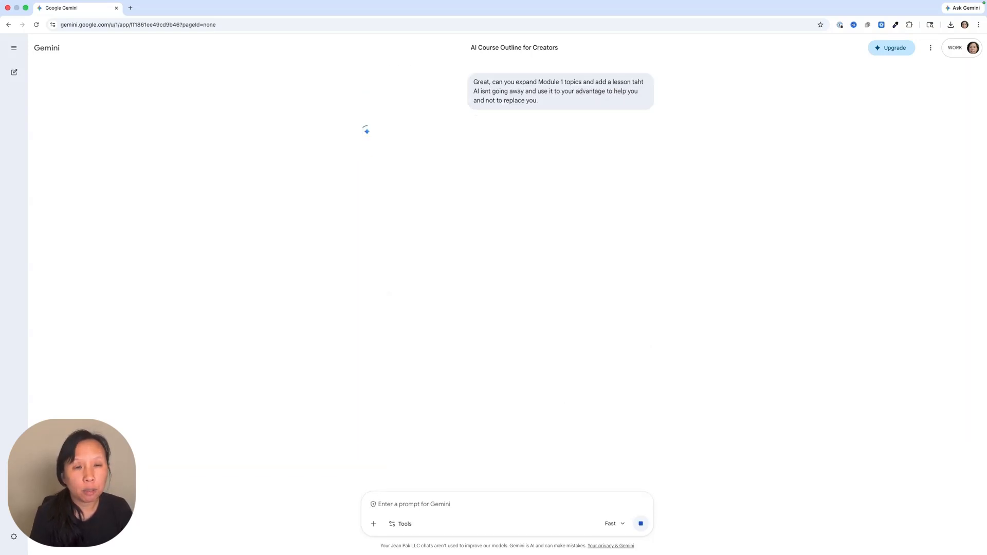
Read through the expanded Module 1 lessons and check them against the earlier Module 1 topics
scroll(476, 235, "up", 10)
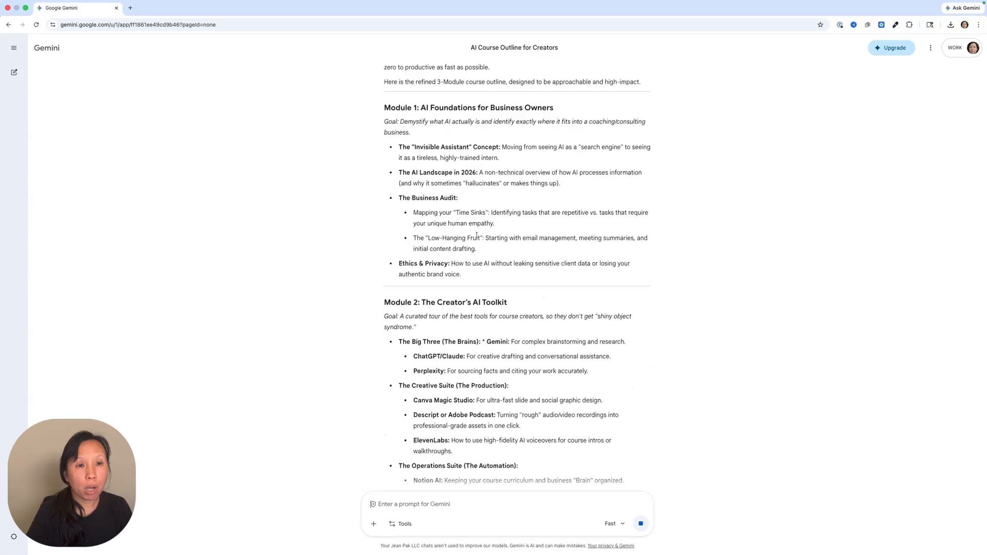
left_click_drag(420, 213, 478, 221)
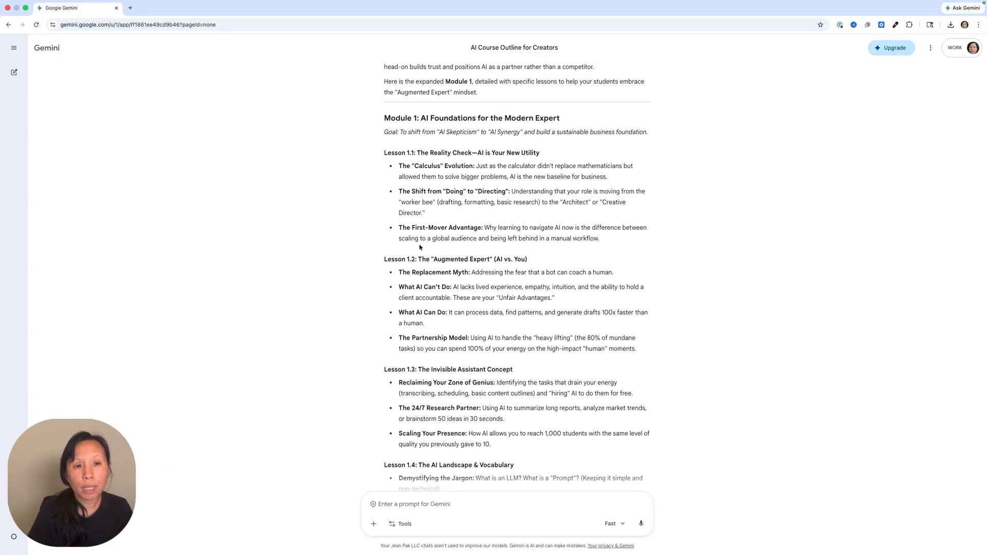
scroll(420, 305, "down", 5)
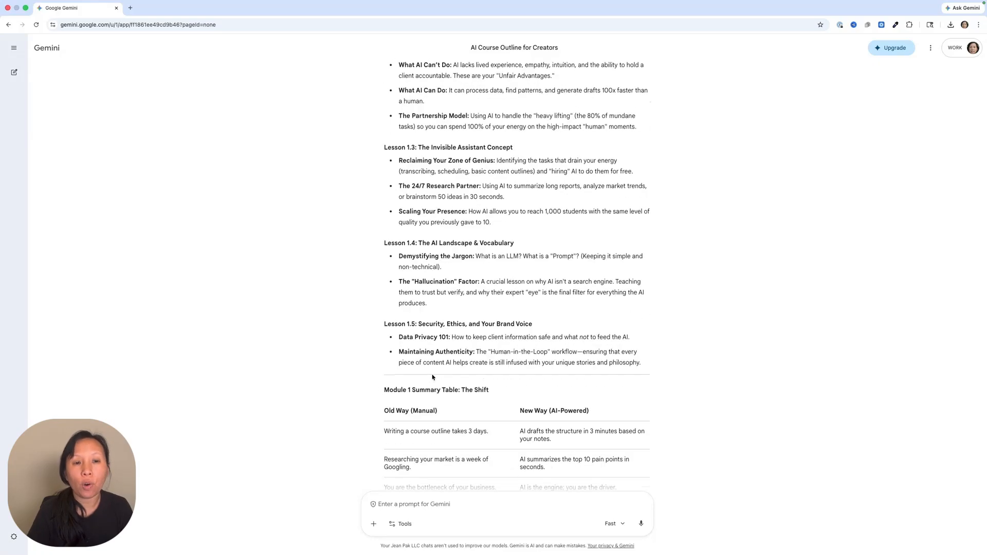
scroll(437, 288, "up", 7)
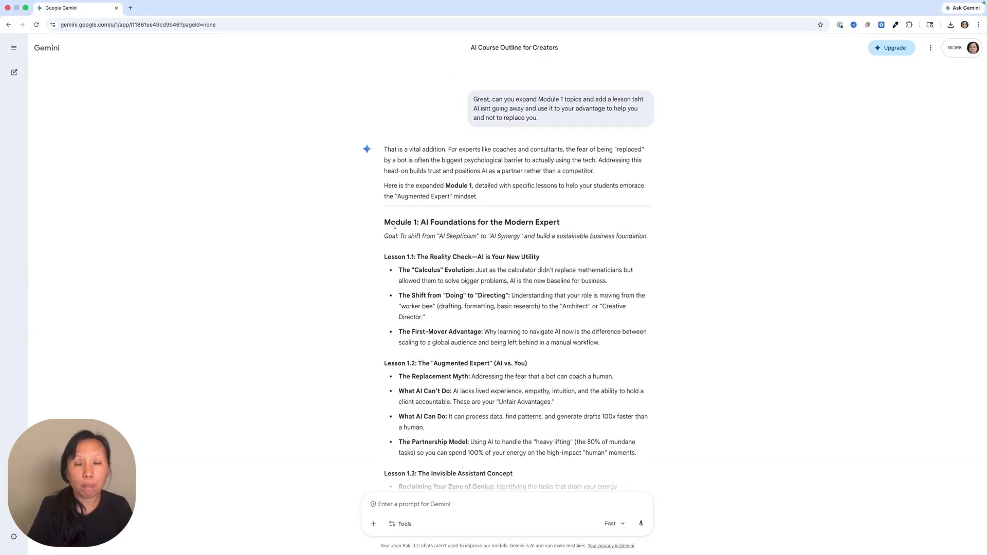
scroll(434, 313, "down", 6)
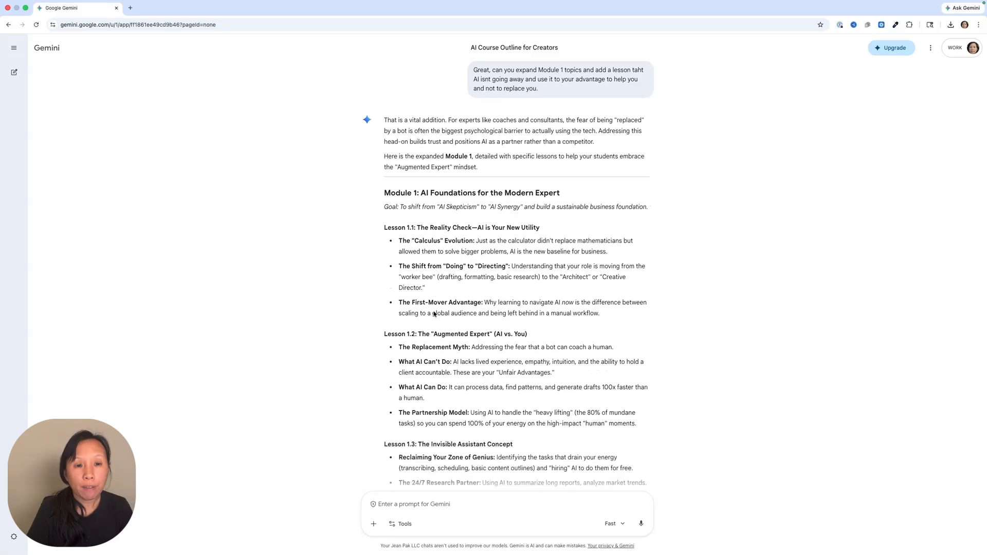
scroll(432, 313, "up", 5)
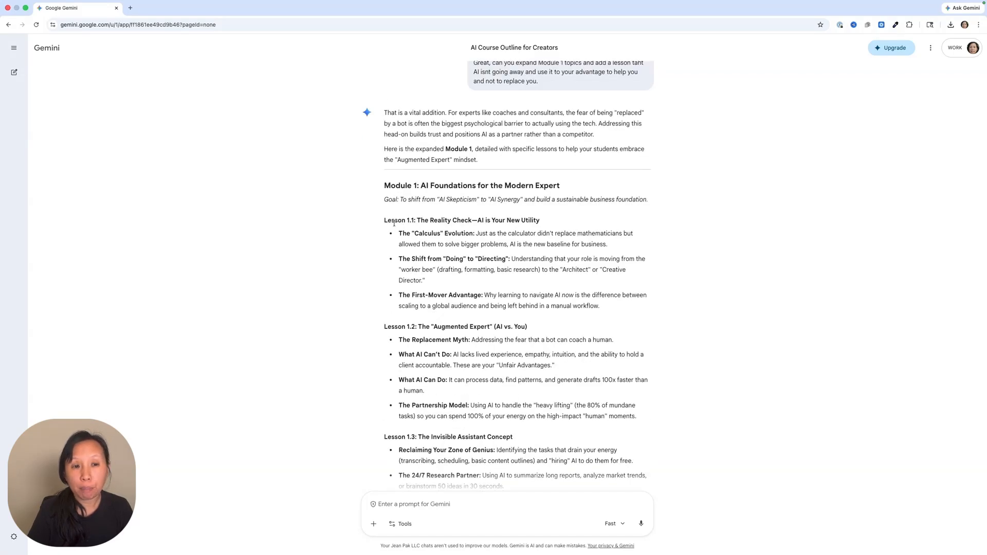
scroll(404, 307, "down", 5)
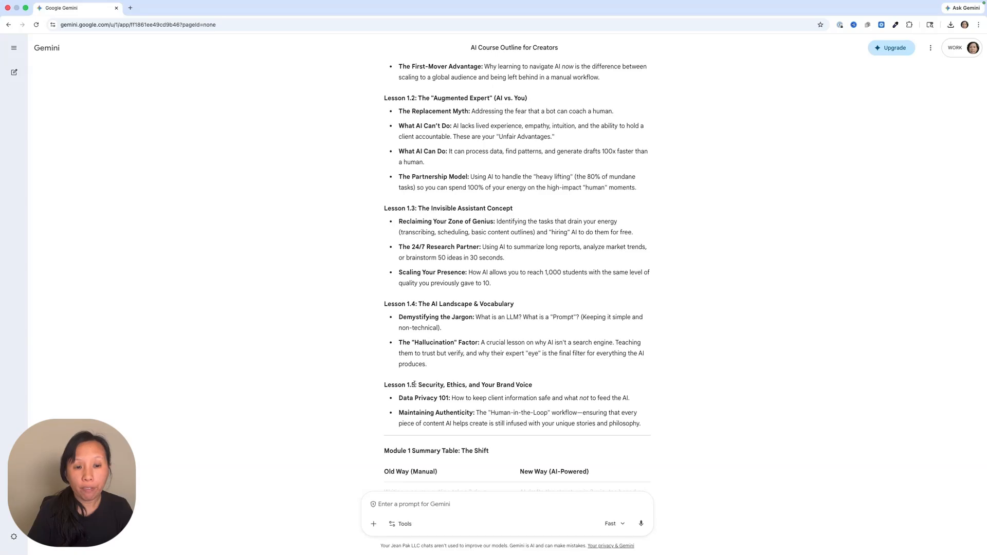
Compare the expanded Module 1 and its title with the previous three-module outline higher up in the chat
scroll(415, 381, "up", 10)
scroll(451, 266, "down", 3)
scroll(452, 266, "up", 10)
scroll(451, 267, "up", 5)
scroll(451, 268, "down", 6)
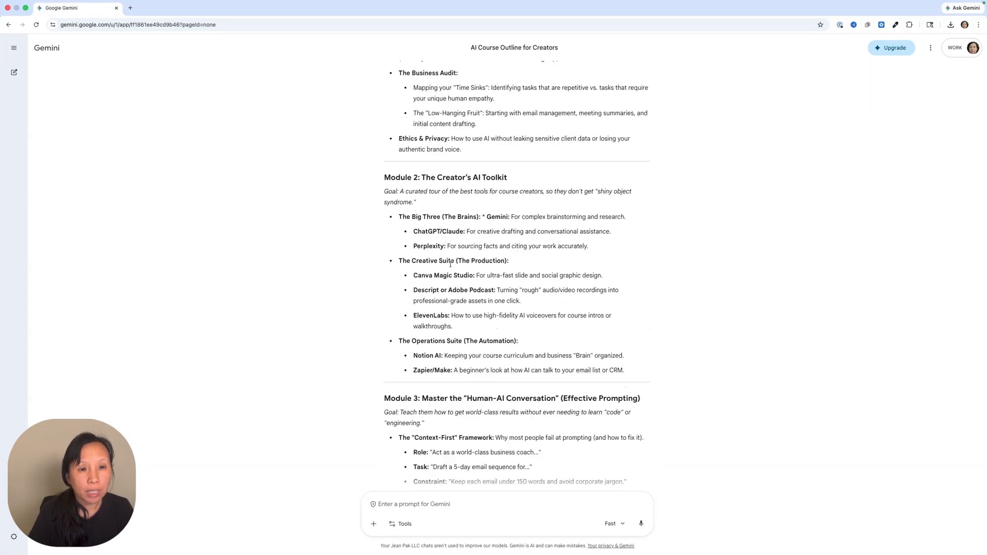
scroll(452, 292, "down", 10)
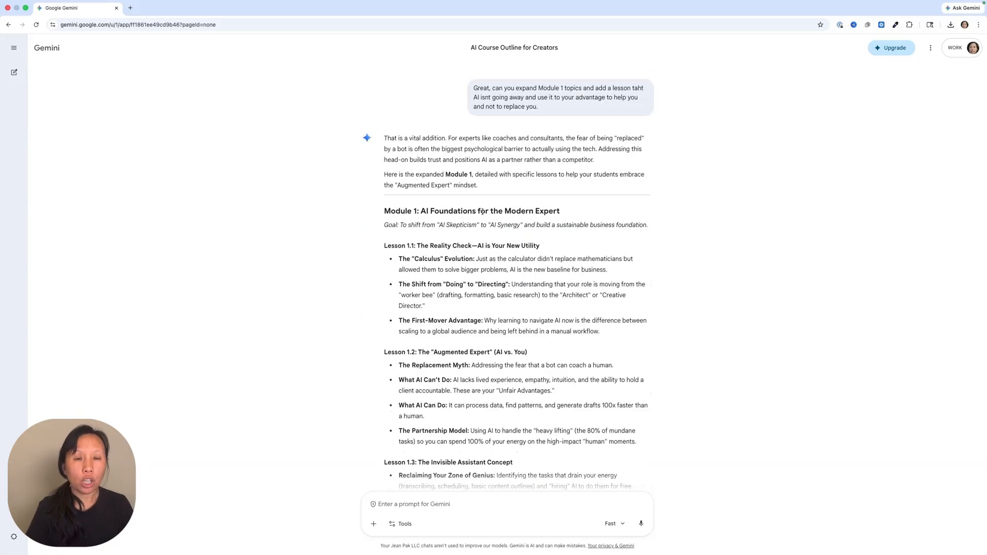
left_click_drag(485, 211, 512, 214)
scroll(512, 216, "up", 15)
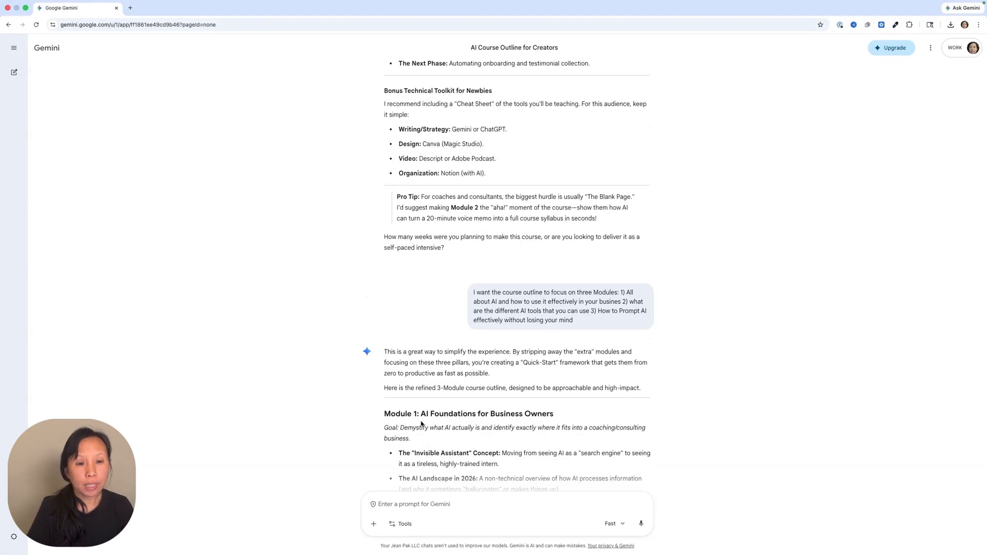
scroll(481, 422, "down", 15)
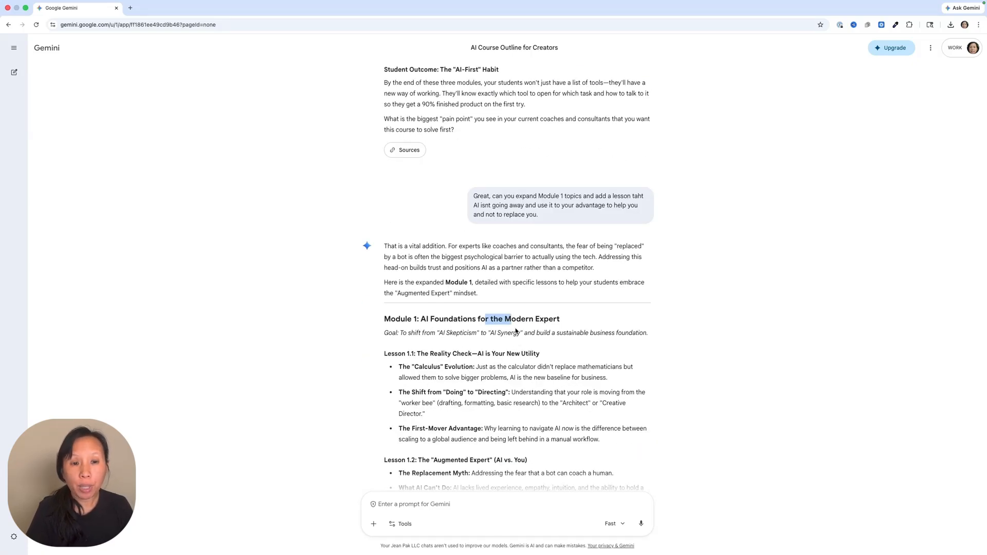
left_click(510, 319)
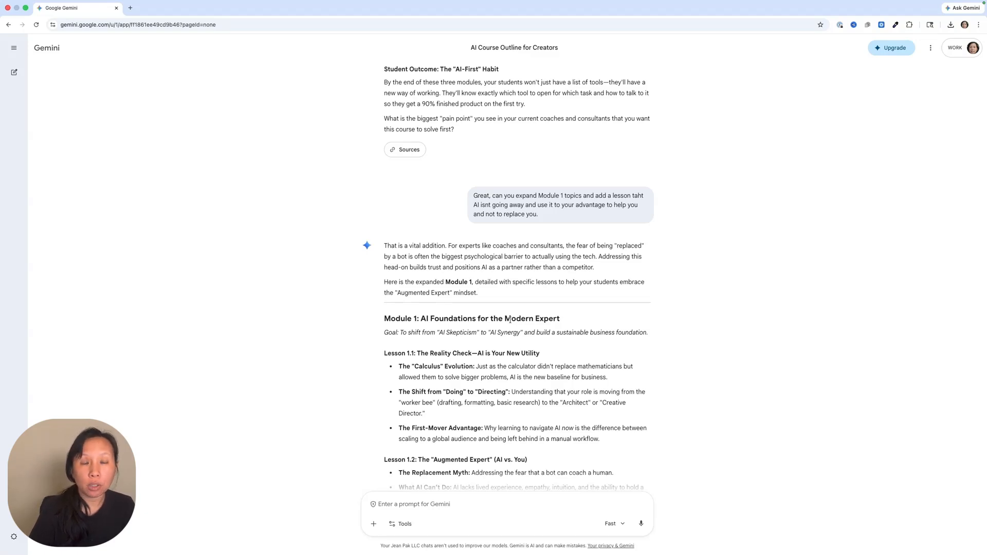
Submit the prompt "Great, can you give me module 1 in a copy and paste into google docs format?"
scroll(510, 319, "down", 15)
type("Great, can you")
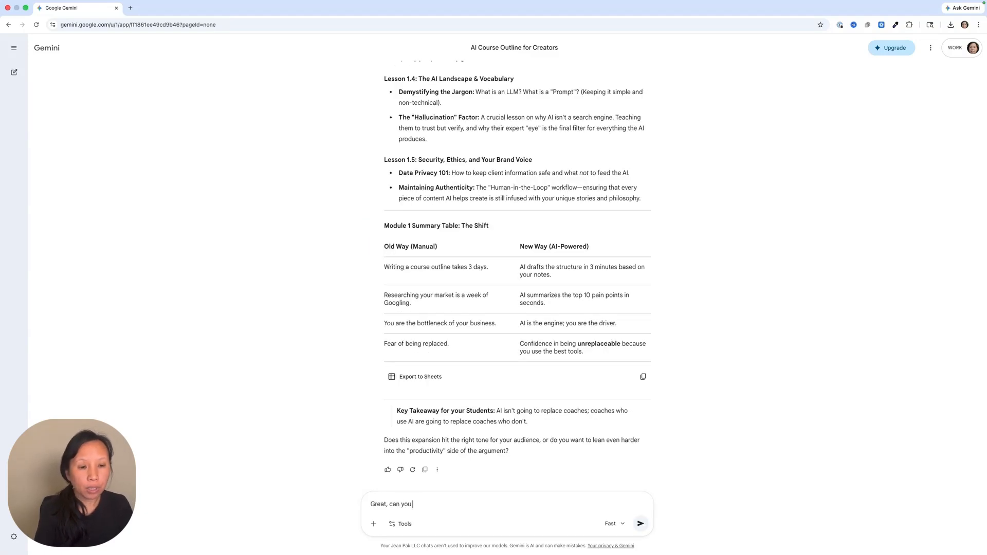
type(" give me module 1 in a ")
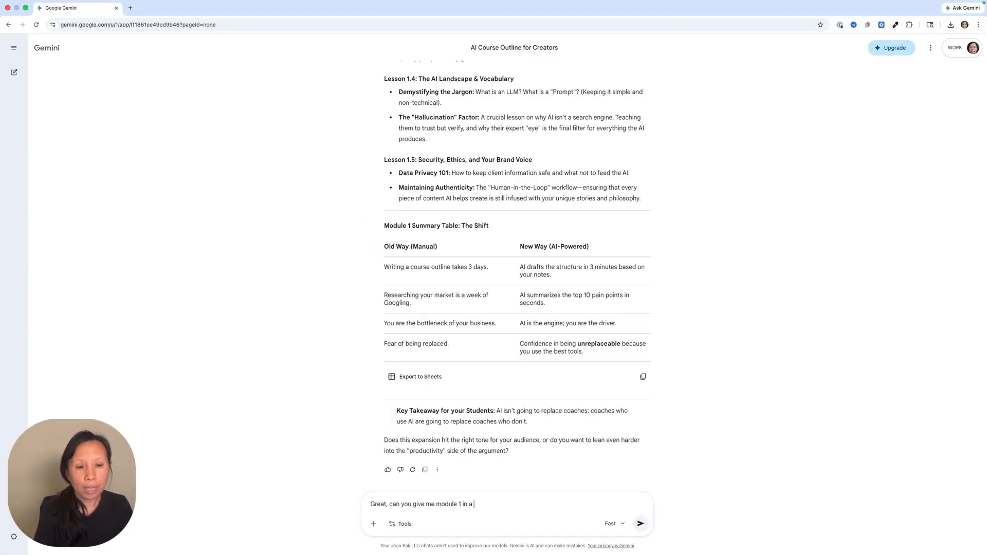
type("copy and paste into google ")
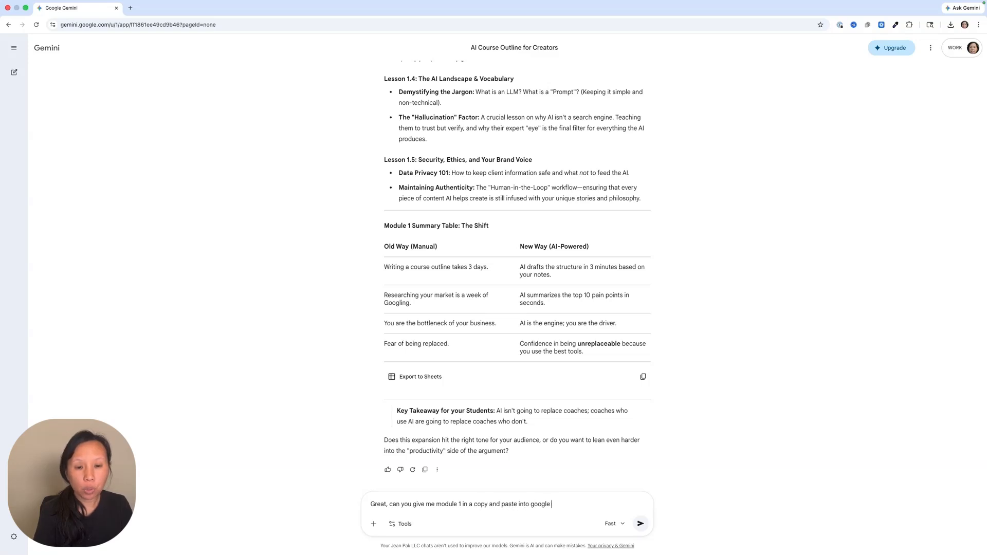
type("docs format?")
key("Return")
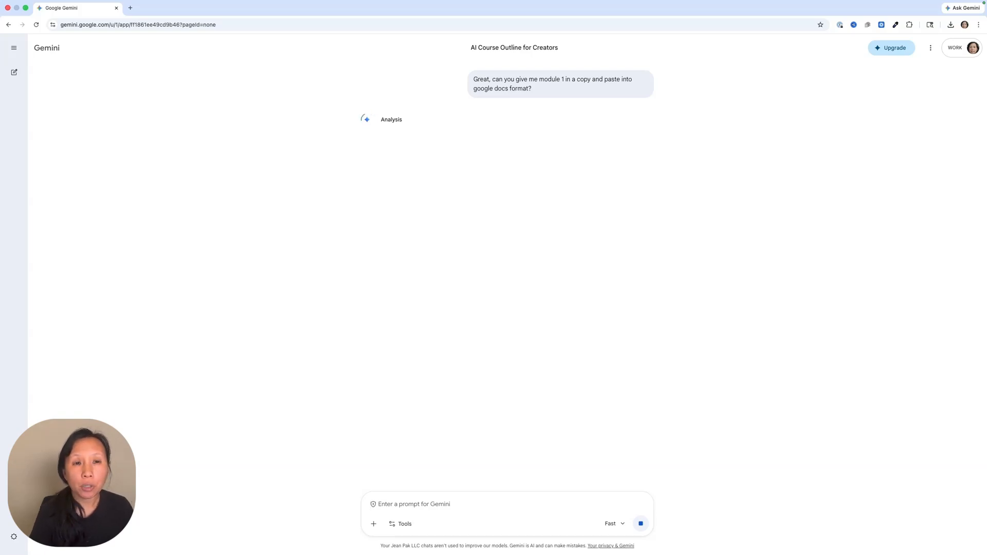
Review the Google Docs-formatted version of Module 1, including its lessons and the AI Mindset Shift summary table
scroll(546, 334, "down", 6)
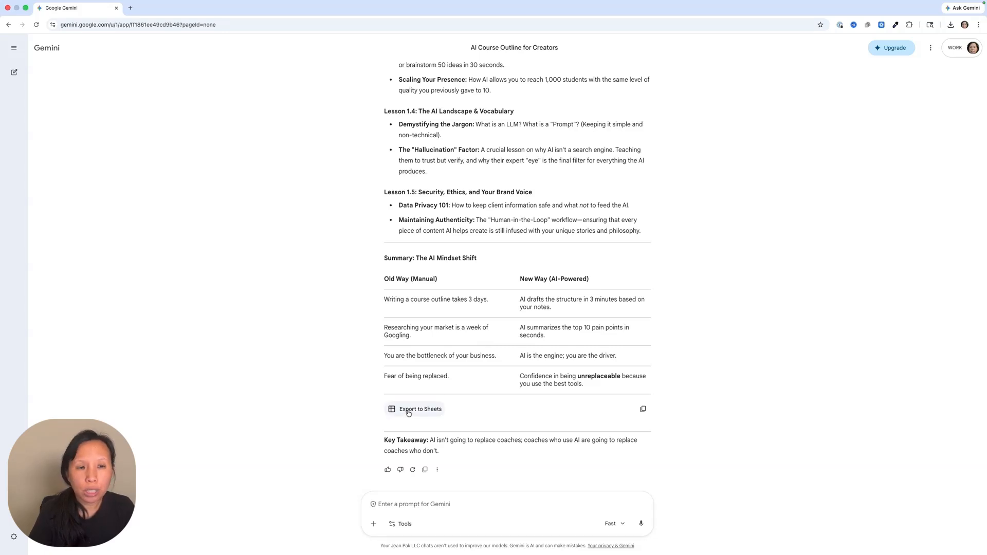
scroll(564, 256, "up", 10)
scroll(447, 332, "down", 7)
scroll(447, 333, "down", 3)
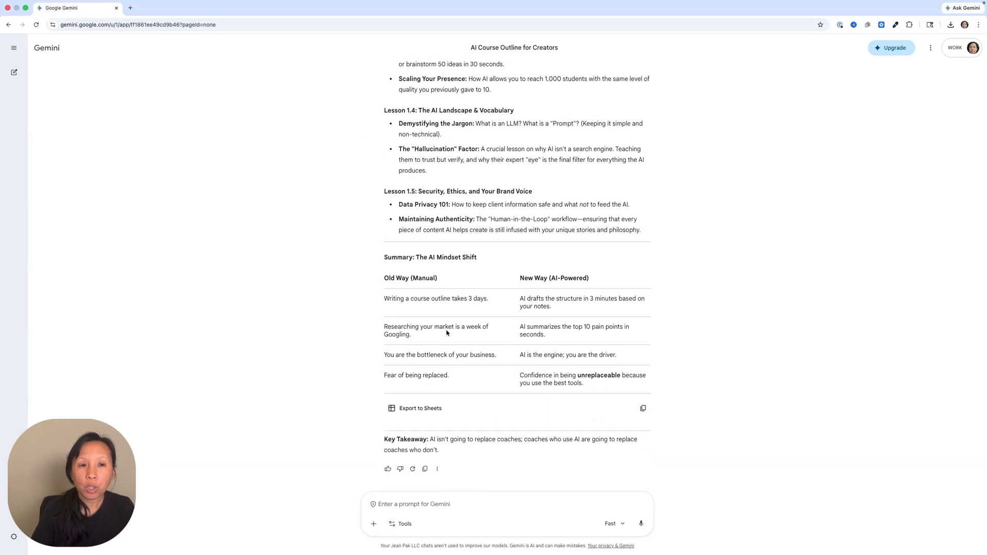
scroll(455, 218, "up", 6)
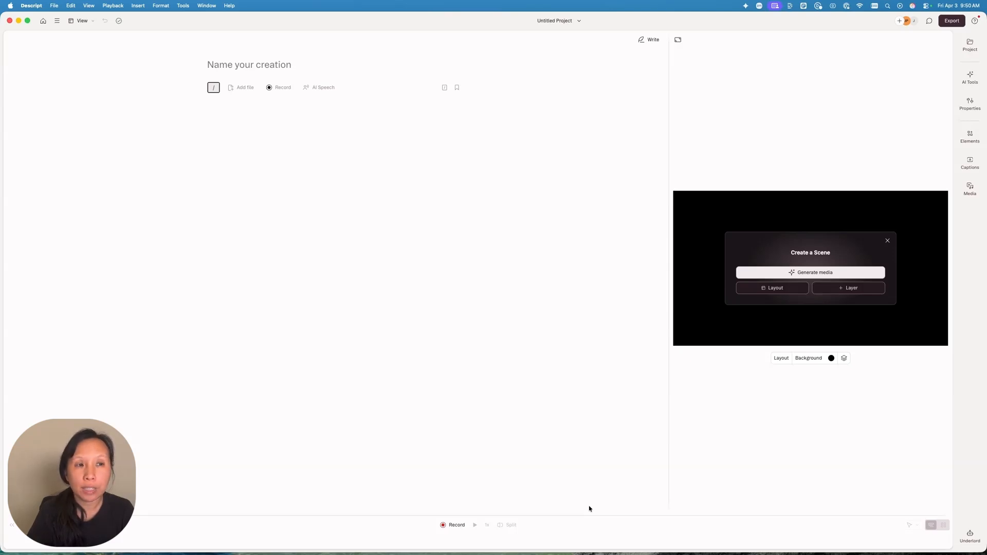
Switch to the Google Docs document and select the Lesson 1.1 heading together with all of its bullet points
left_click(659, 537)
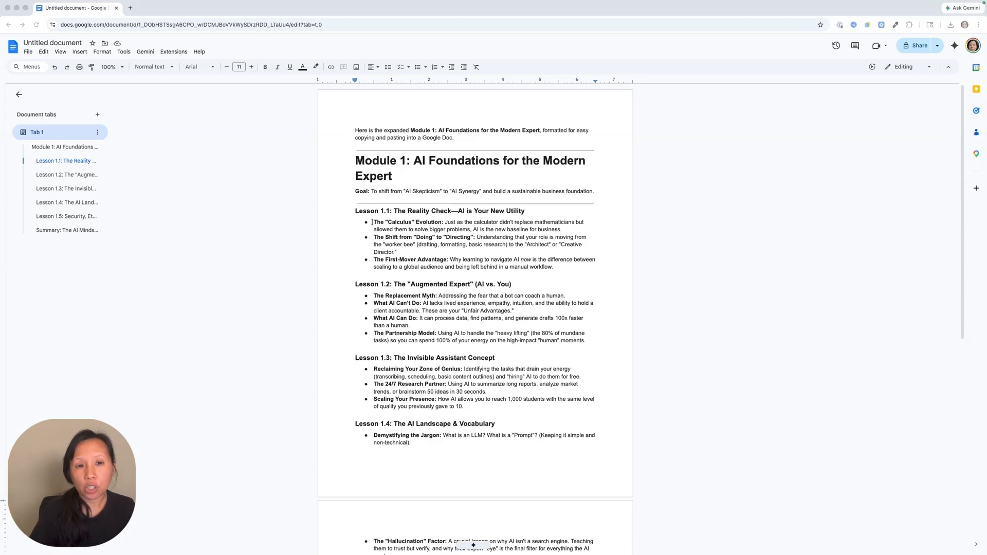
left_click_drag(372, 223, 556, 267)
left_click(351, 209)
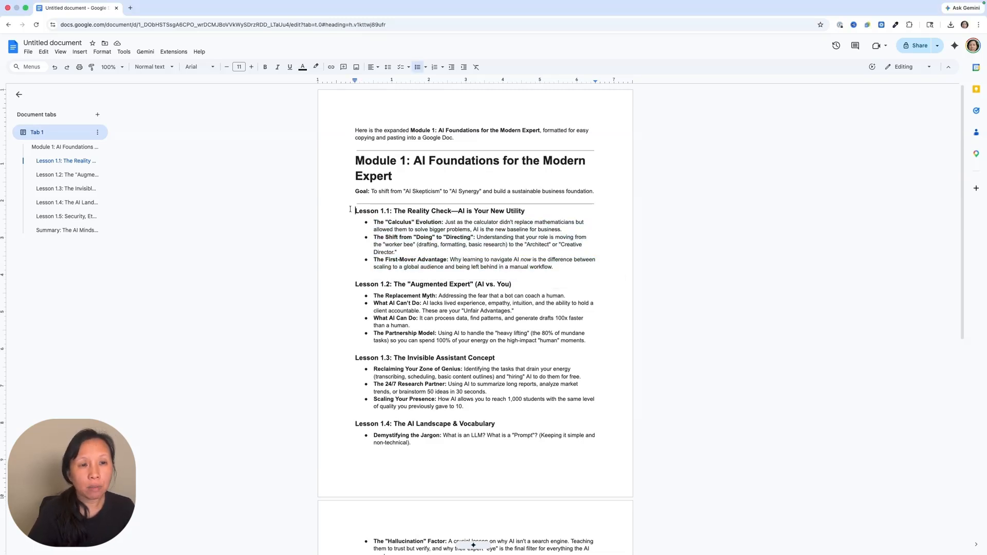
left_click_drag(350, 209, 583, 273)
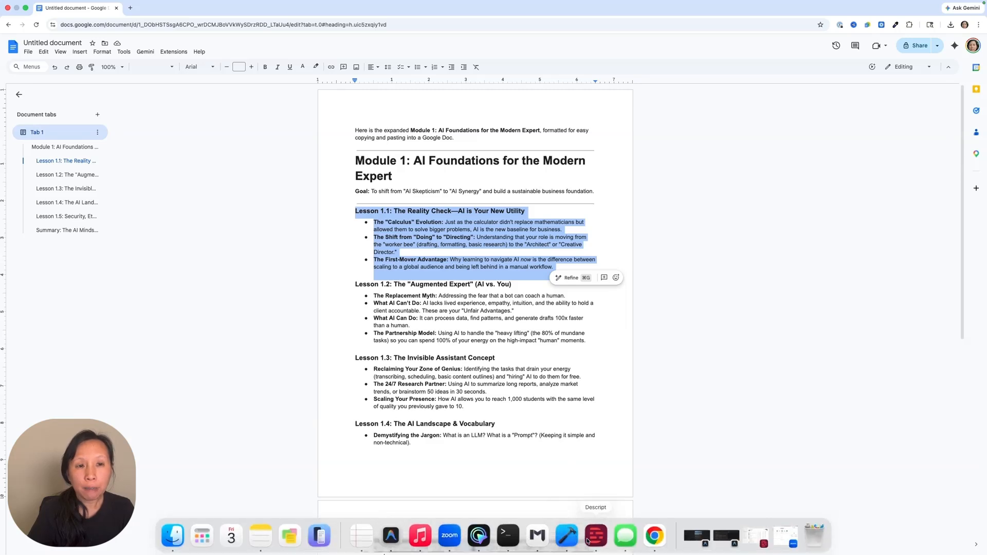
Switch to Descript and start an Underlord prompt: "I'm ready for you to write my first course lesson script. My audience is targeting course creators, coaches, and consultants"
left_click(587, 537)
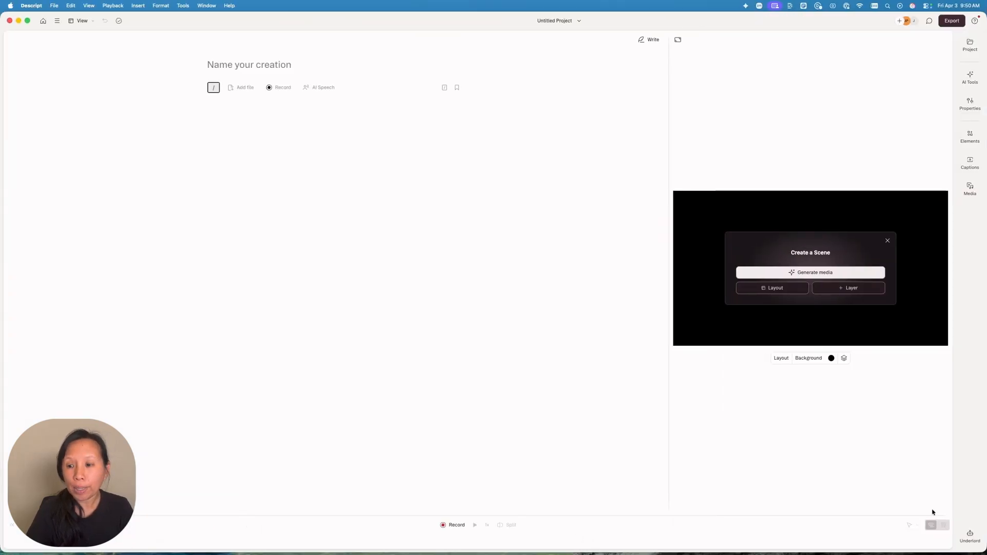
left_click(911, 508)
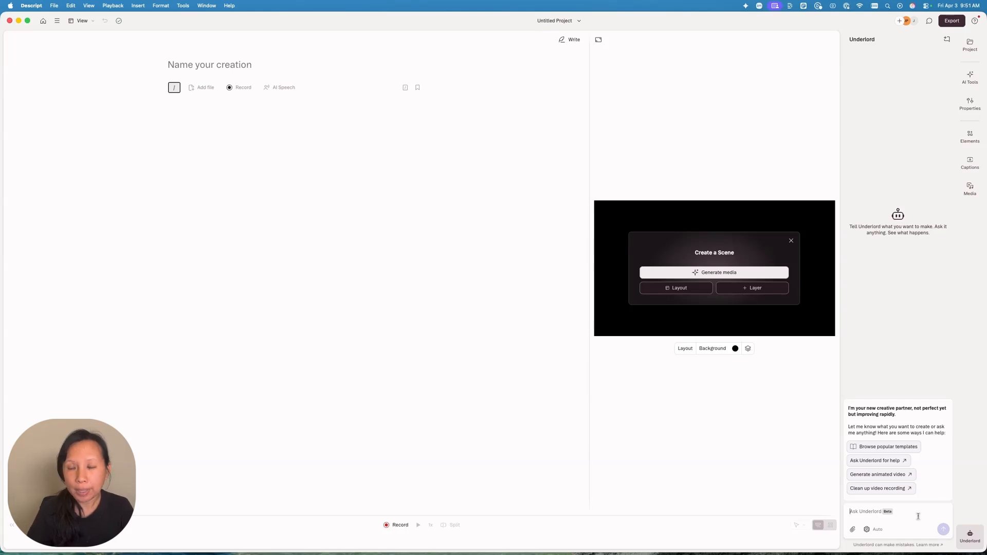
type("I")
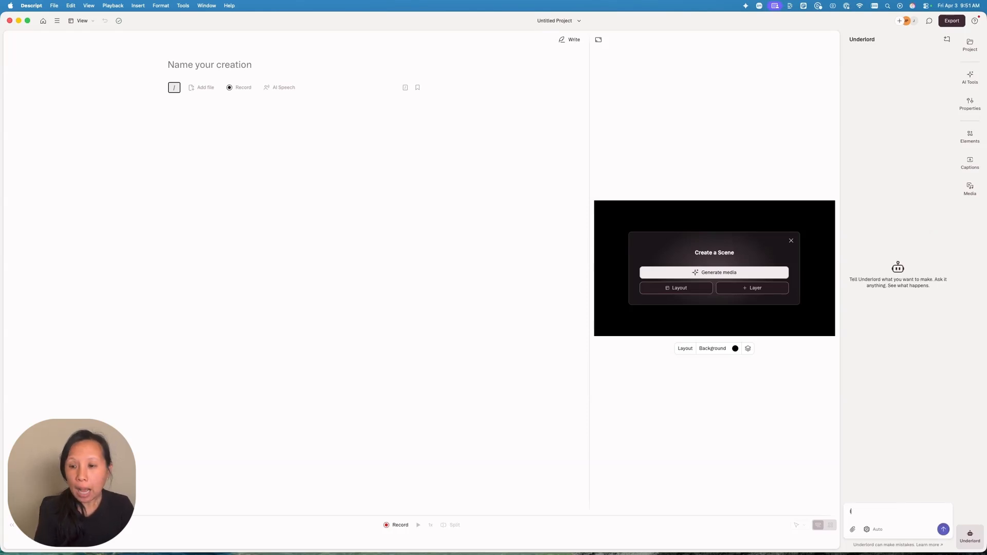
type("'m ready for you to write my first cours e l")
key("BackSpace")
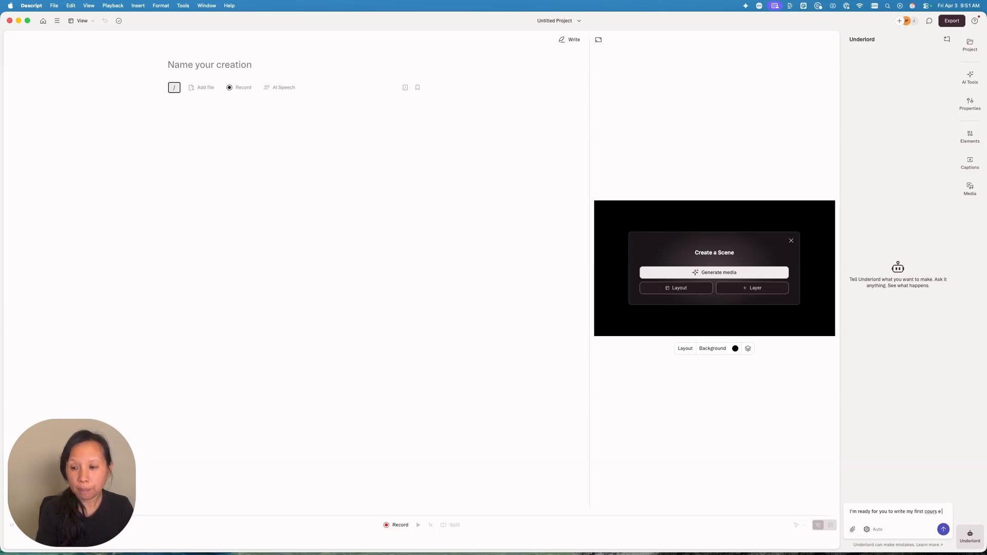
type("e lesson script. My audience ")
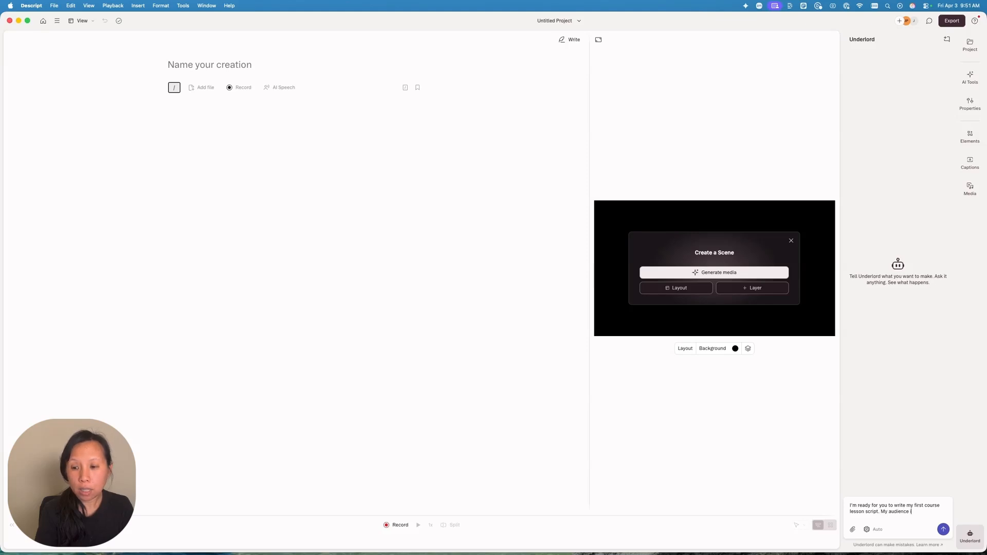
type("is targeting course cre")
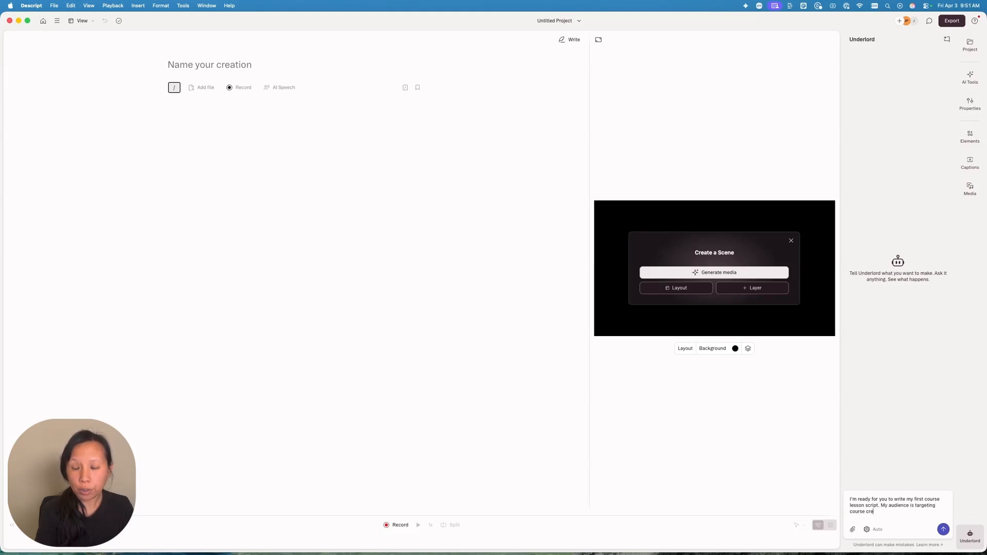
type("ators. coaches, nand cd")
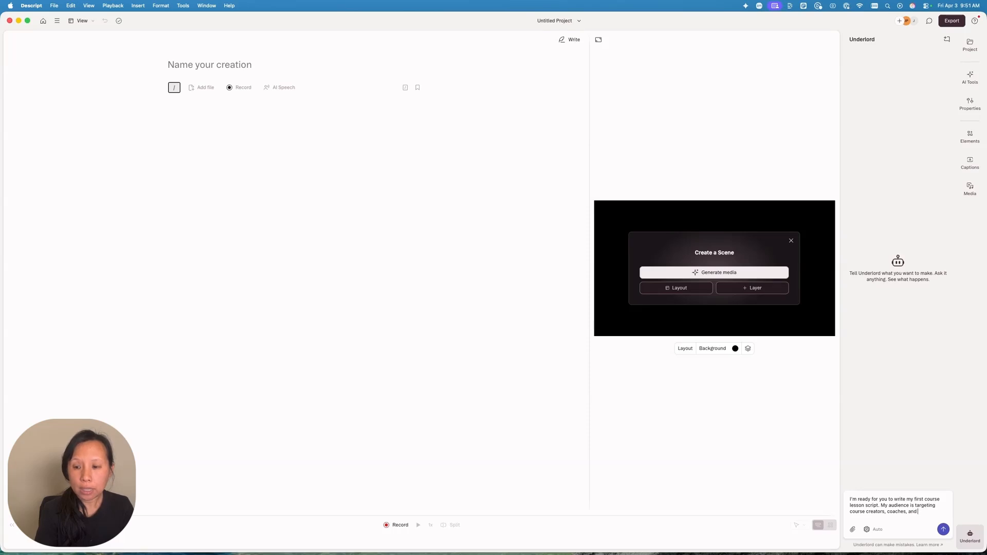
type(" consultants and ")
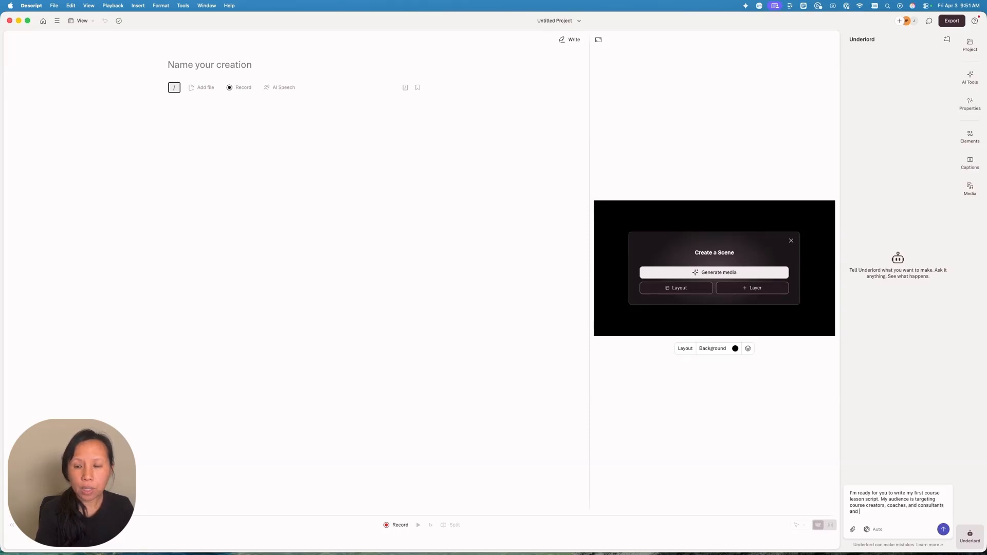
Continue the prompt with "my tone is very easy going tech educator, west coast northern california vibe tone and this is my bullet points for the first lesson"
type("my tone is very easy going tech educator, west coast noth")
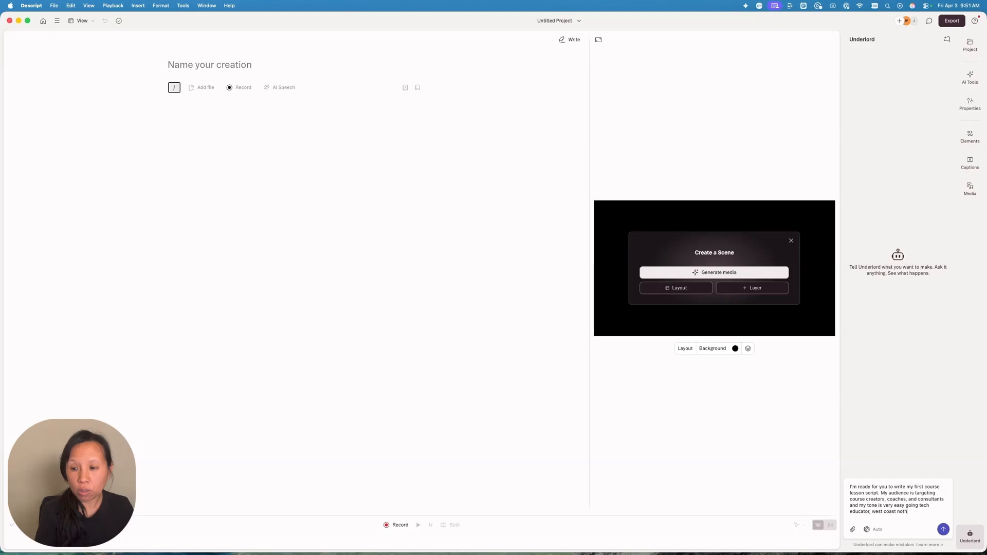
key("BackSpace")
key("BackSpace")
type("rthern cali")
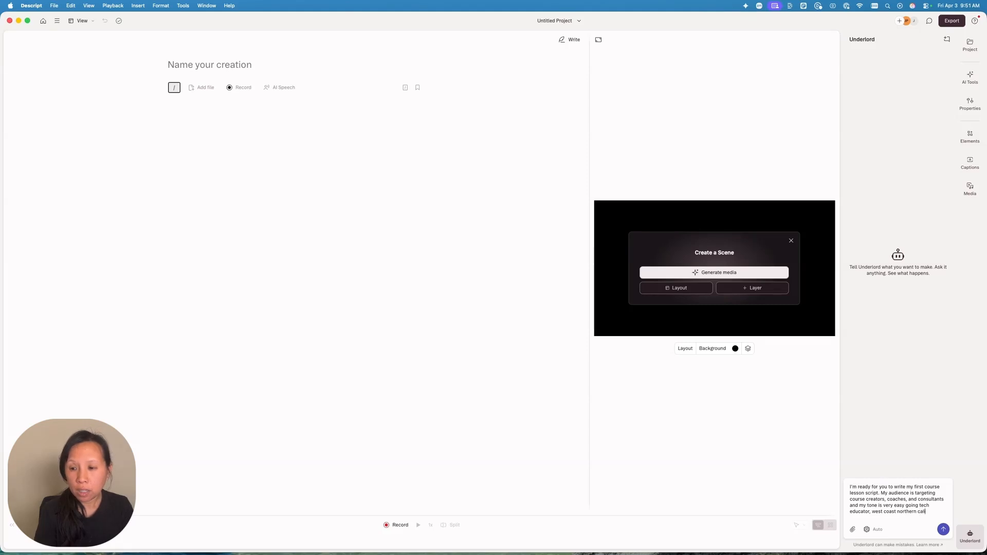
type("fornia vibe to")
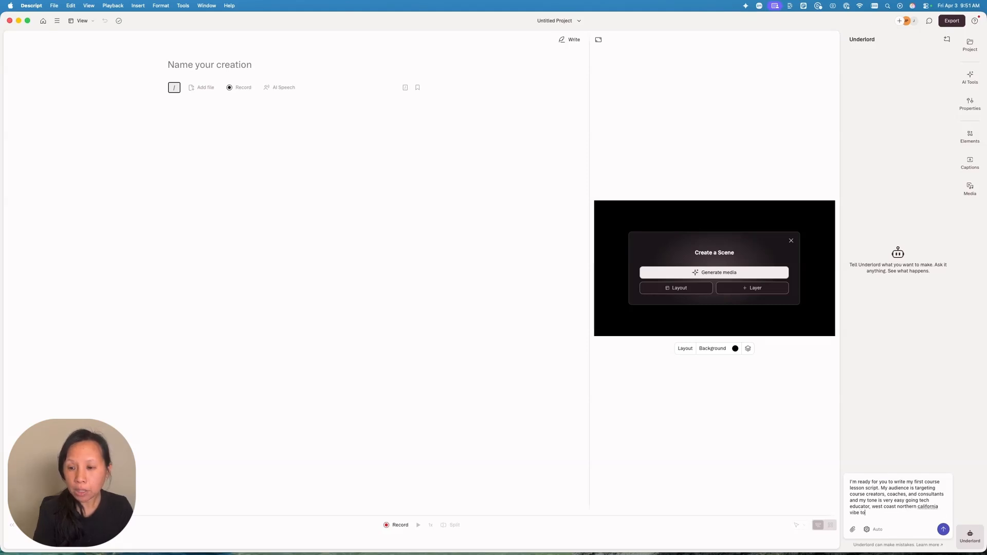
type("ne a")
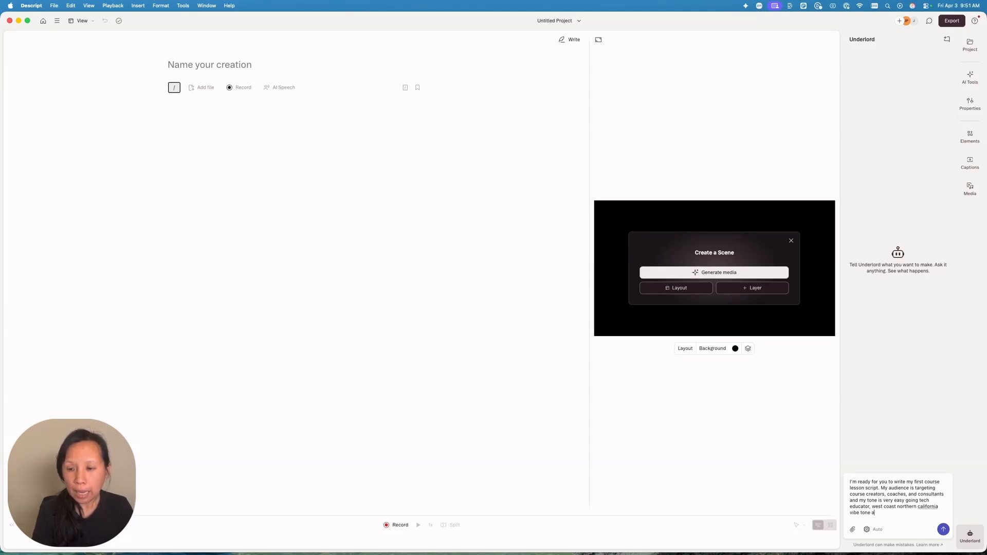
type("nd this is my")
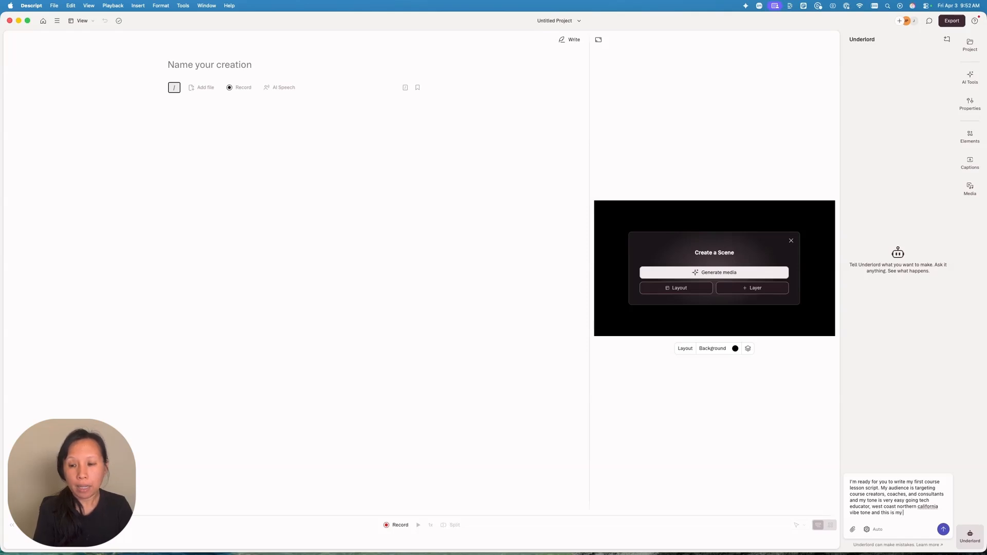
type(" bul")
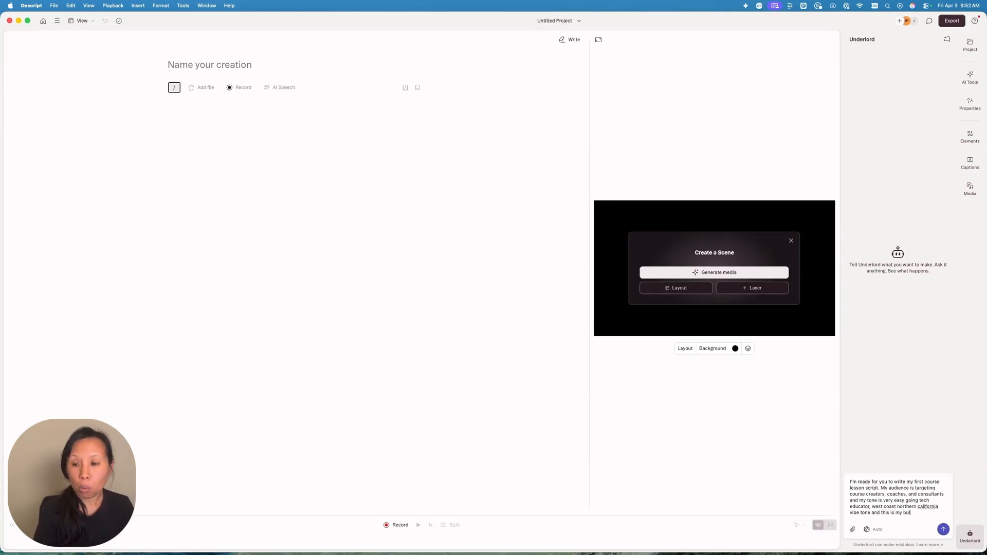
type("let points for the first lesson")
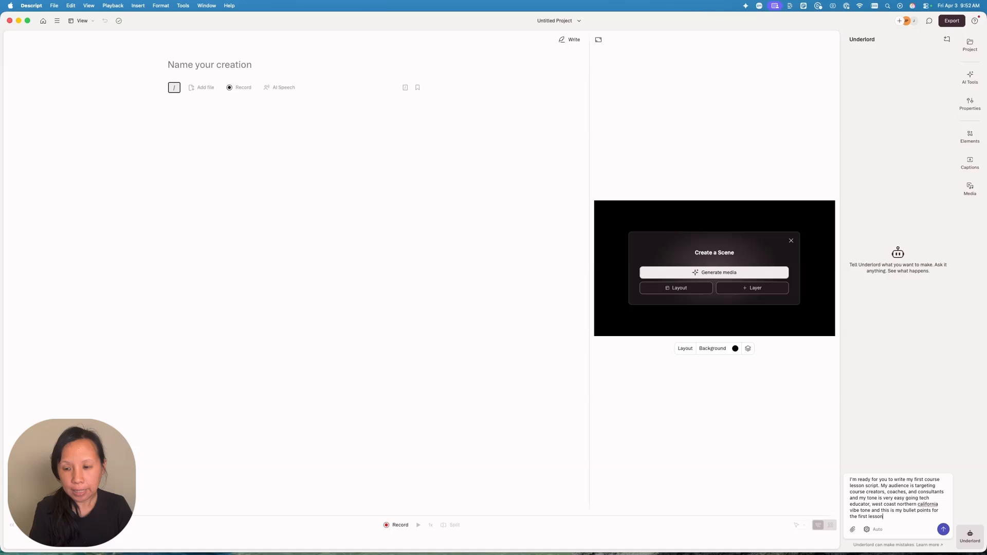
Paste the copied Lesson 1.1 heading and bullet points below the prompt text, check the full prompt and submit it to Underlord
key("super+v")
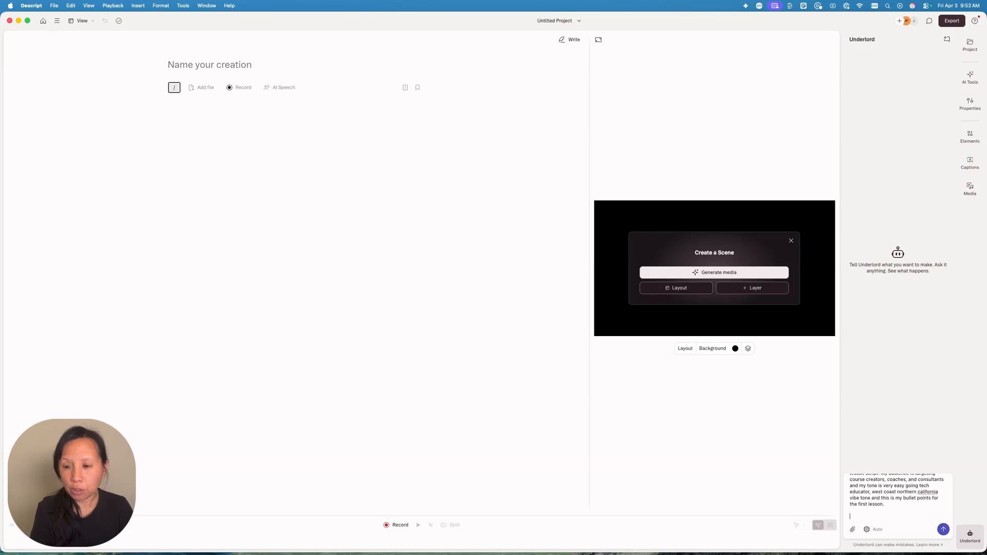
scroll(923, 499, "up", 10)
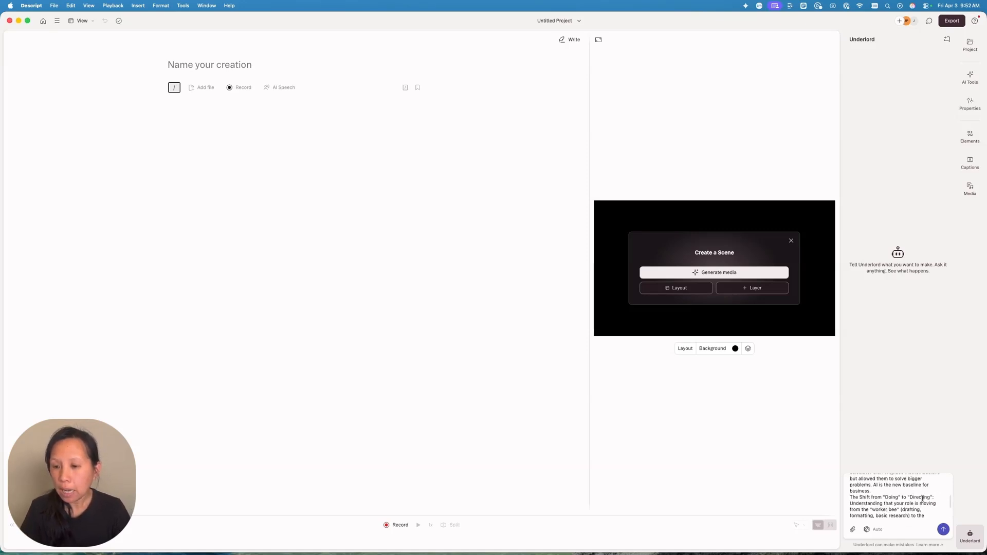
scroll(916, 492, "down", 10)
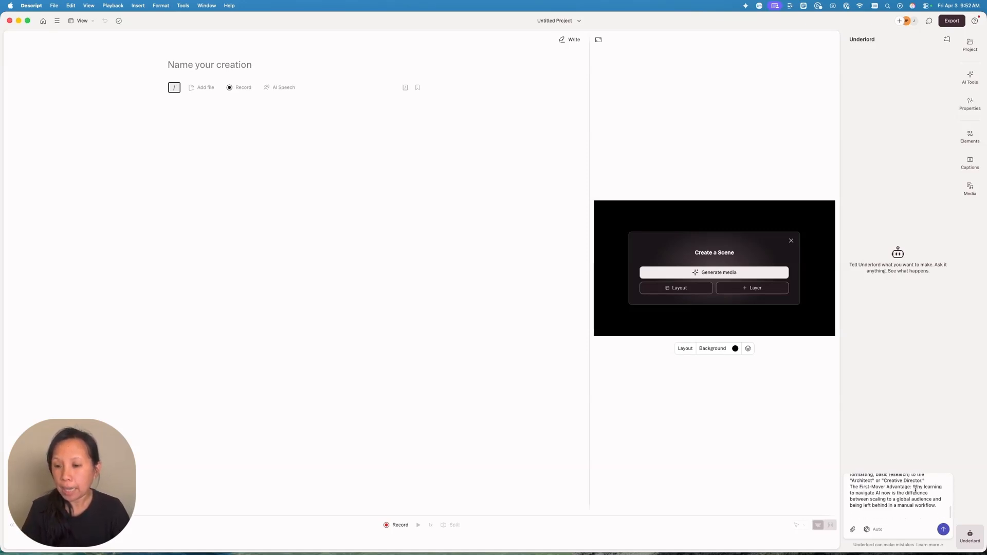
scroll(916, 491, "up", 10)
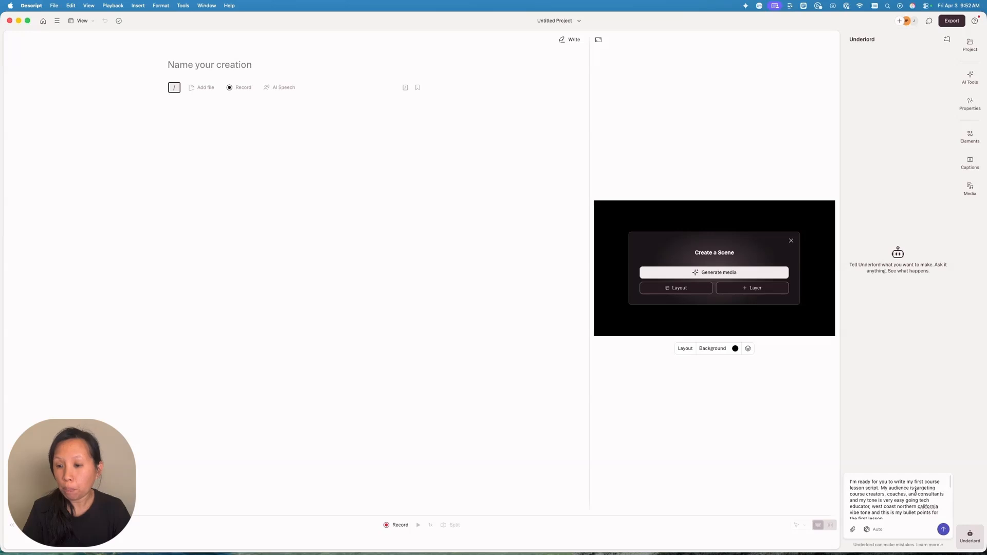
scroll(916, 491, "down", 4)
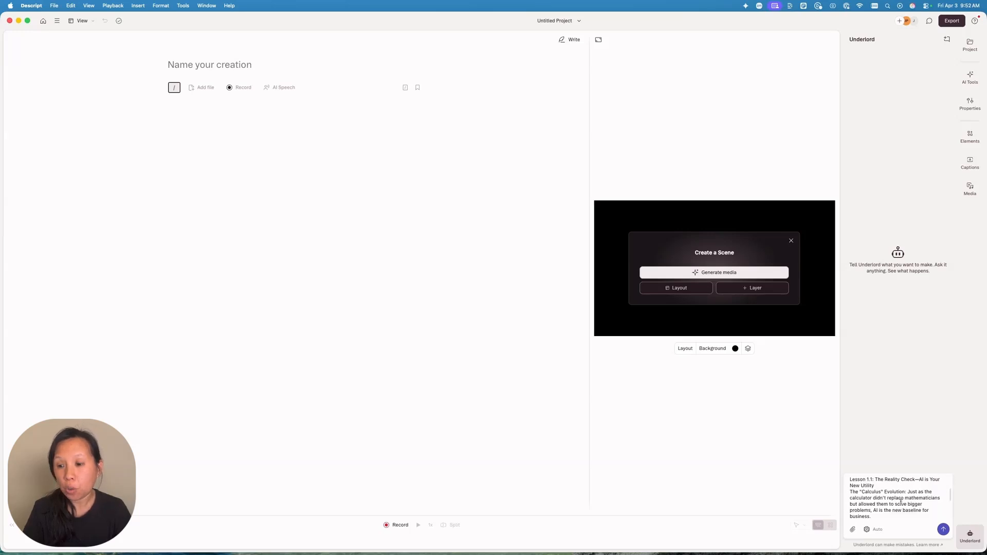
left_click(944, 530)
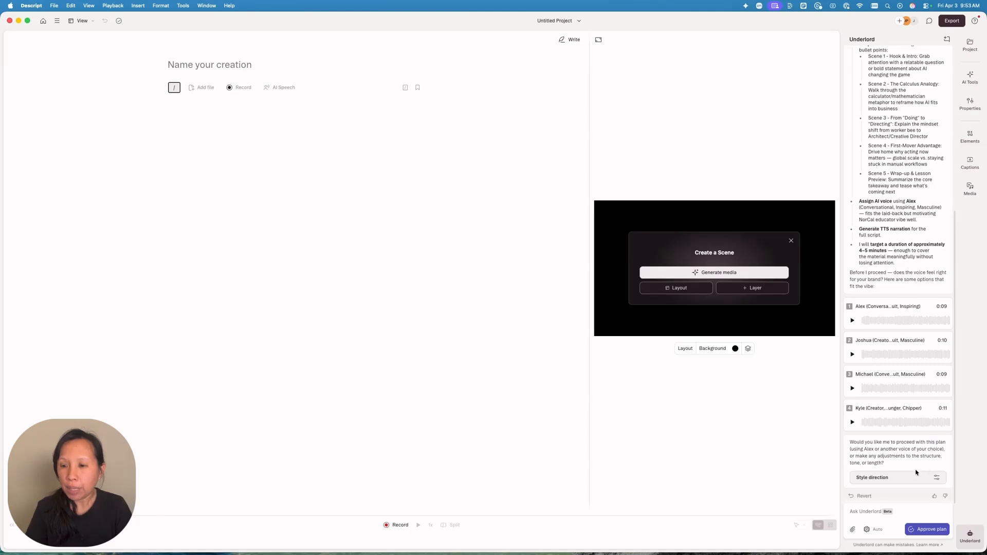
Reply to Underlord's plan with "Just write the script for me now so I can review before choosing the AI voice"
left_click(870, 512)
type("Just write the script ")
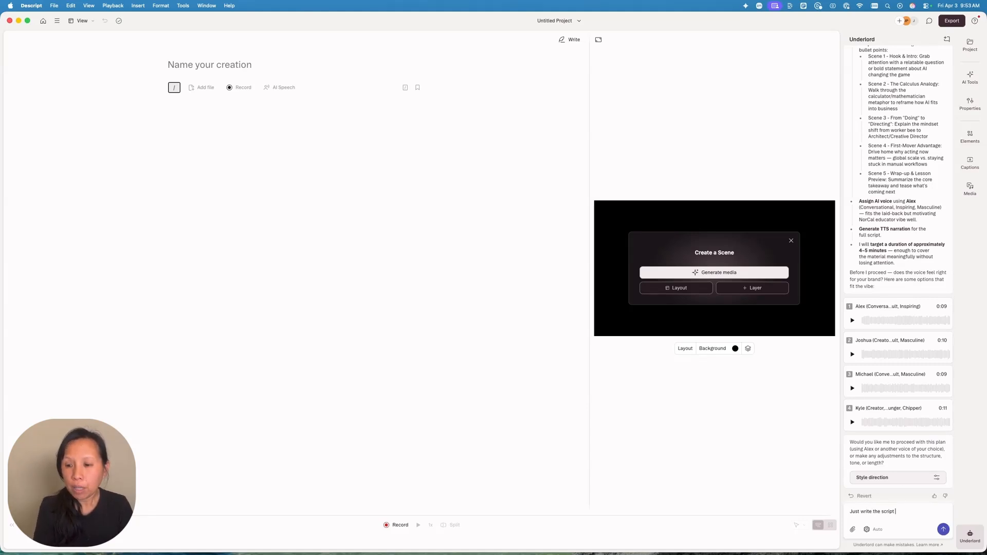
type("for me now so I cna")
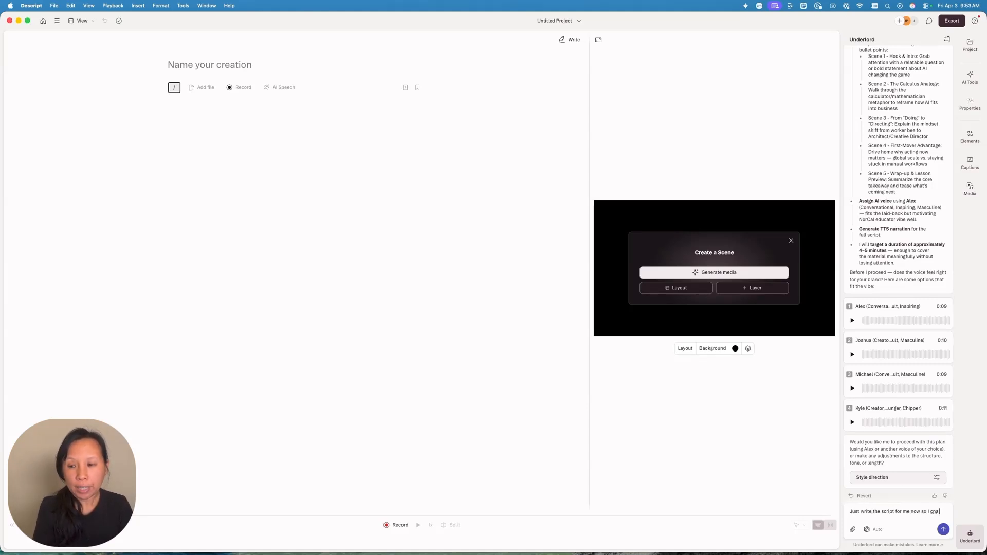
type(" f")
key("BackSpace")
key("BackSpace")
key("BackSpace")
type("n review before choosing the AI voice")
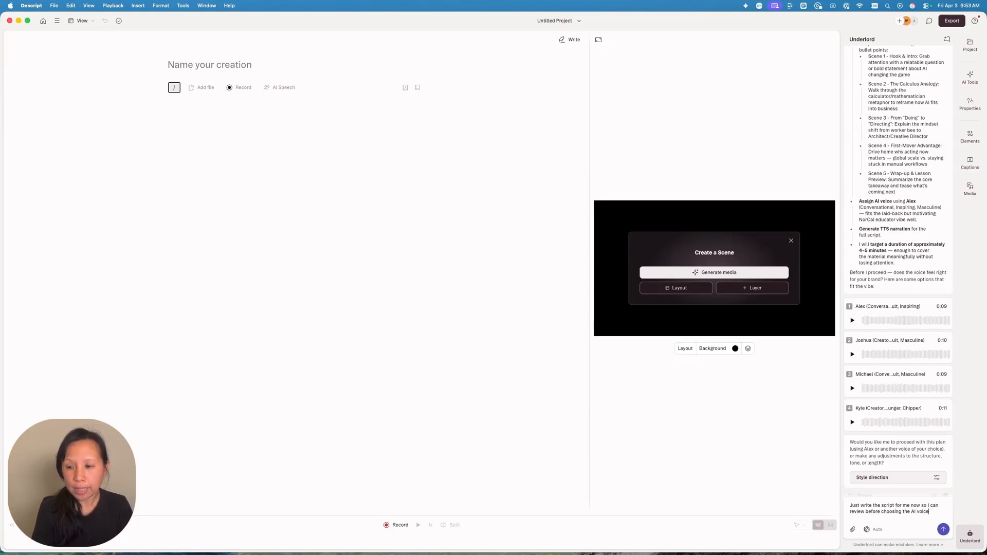
key("Return")
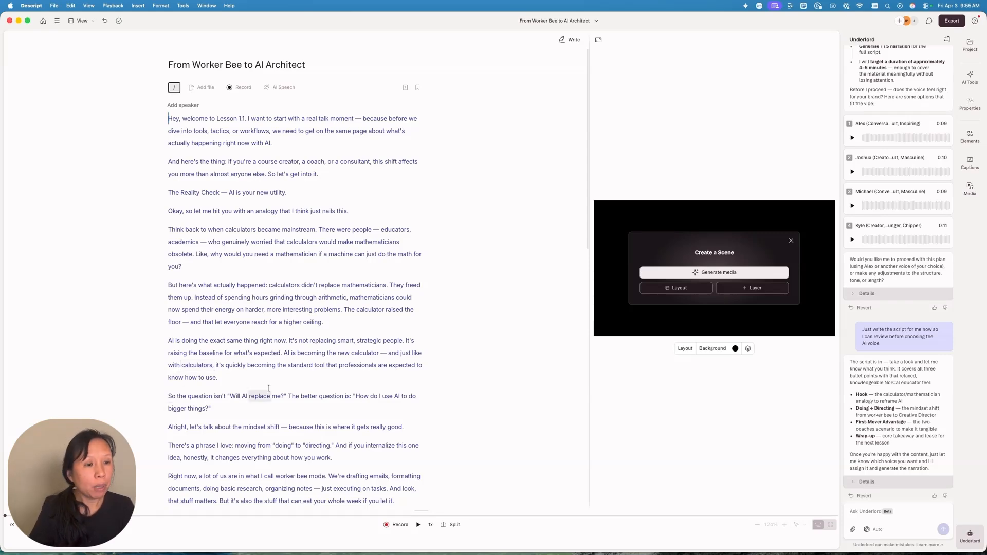
Review the generated Lesson 1.1 script from its welcome to its closing lines
scroll(267, 376, "down", 10)
scroll(278, 371, "up", 10)
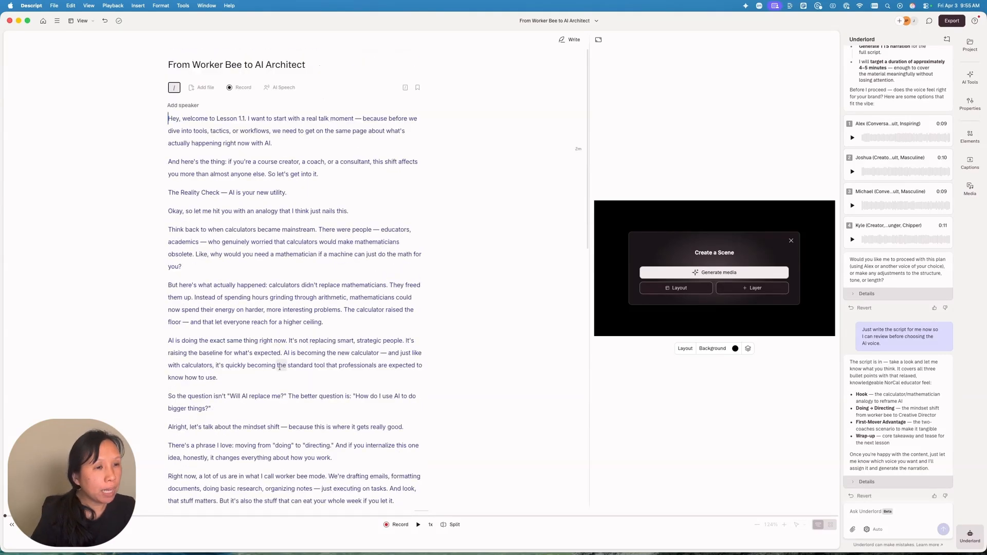
scroll(235, 233, "down", 20)
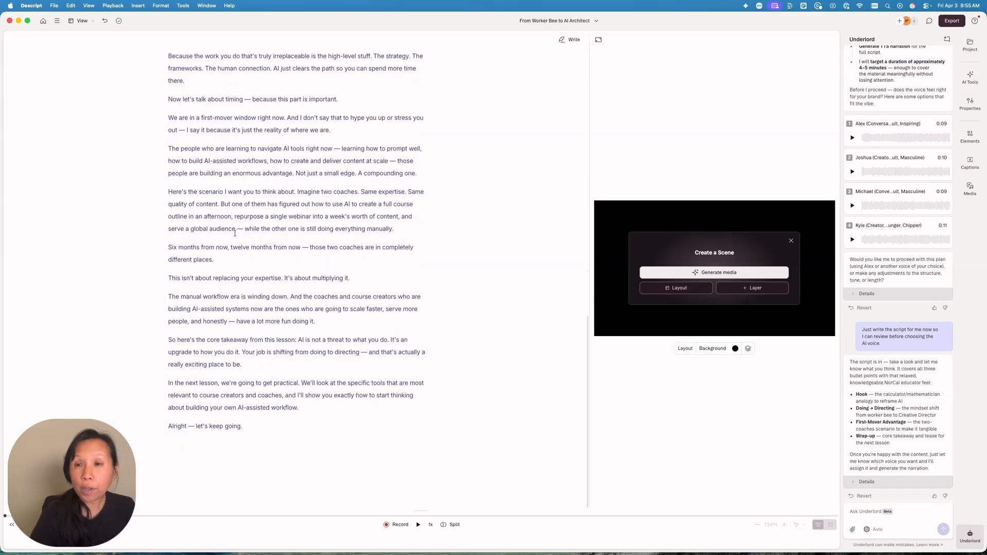
scroll(235, 233, "up", 20)
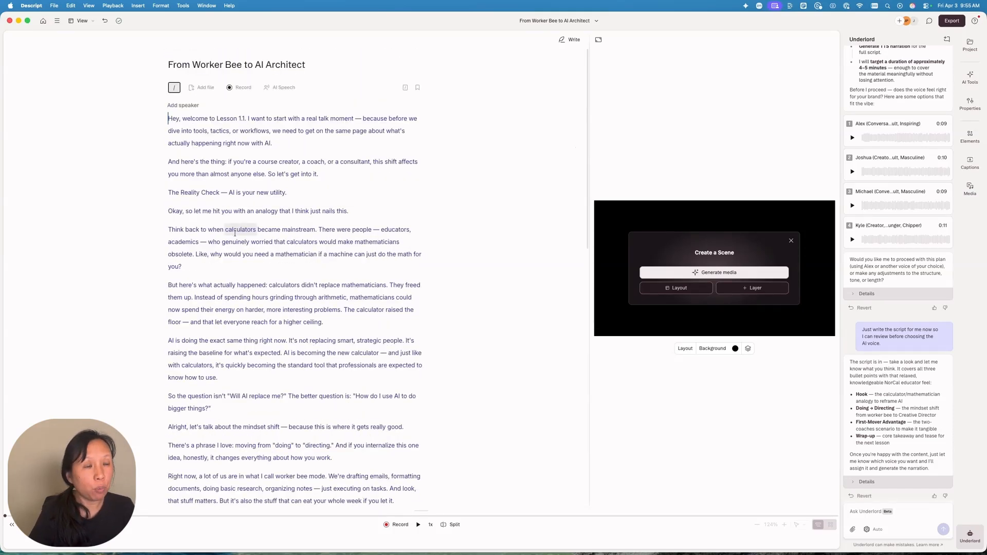
scroll(235, 233, "down", 20)
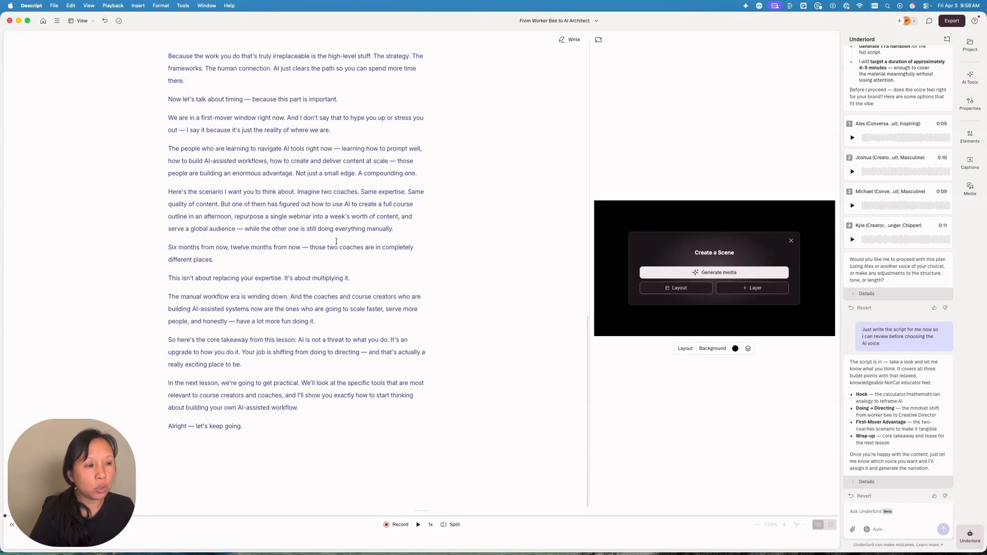
scroll(336, 241, "up", 20)
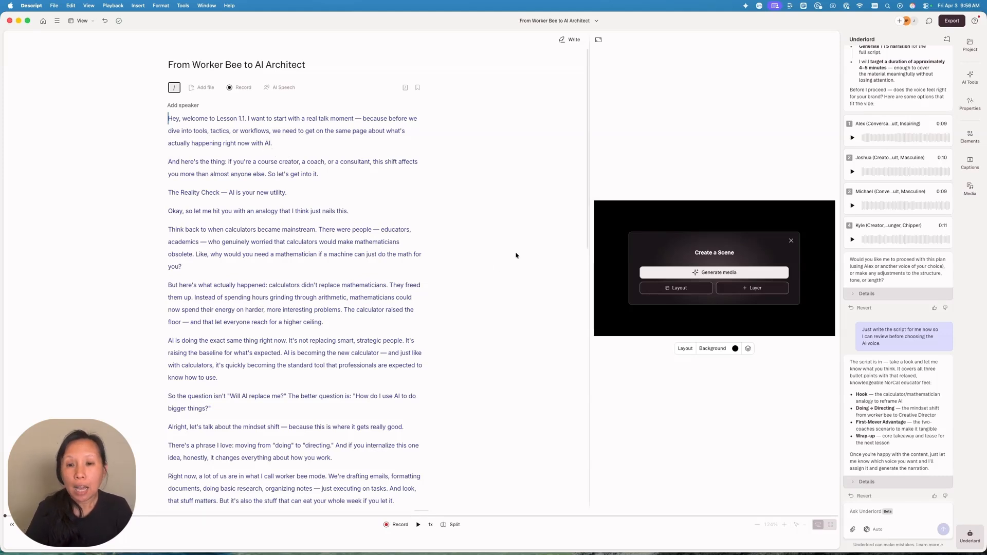
Apply the Screen layout to the scene and fill its camera placeholder with the image 0-10.jpg uploaded from the computer
left_click(692, 294)
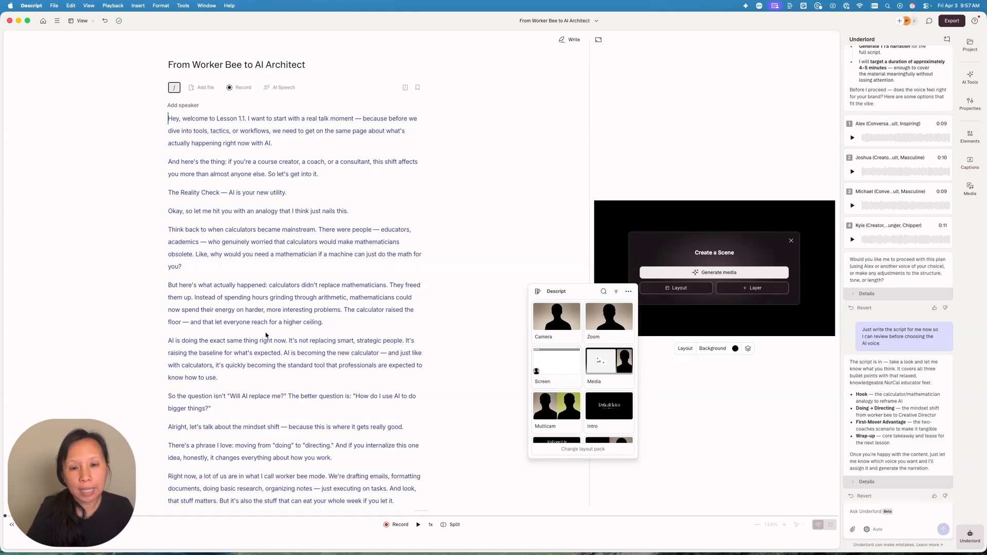
left_click(565, 373)
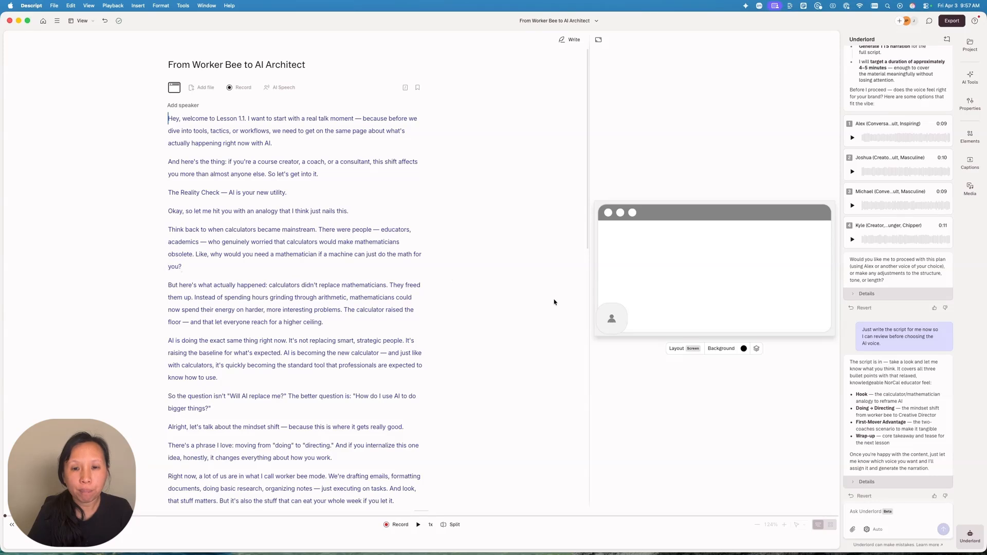
left_click(615, 319)
left_click(604, 294)
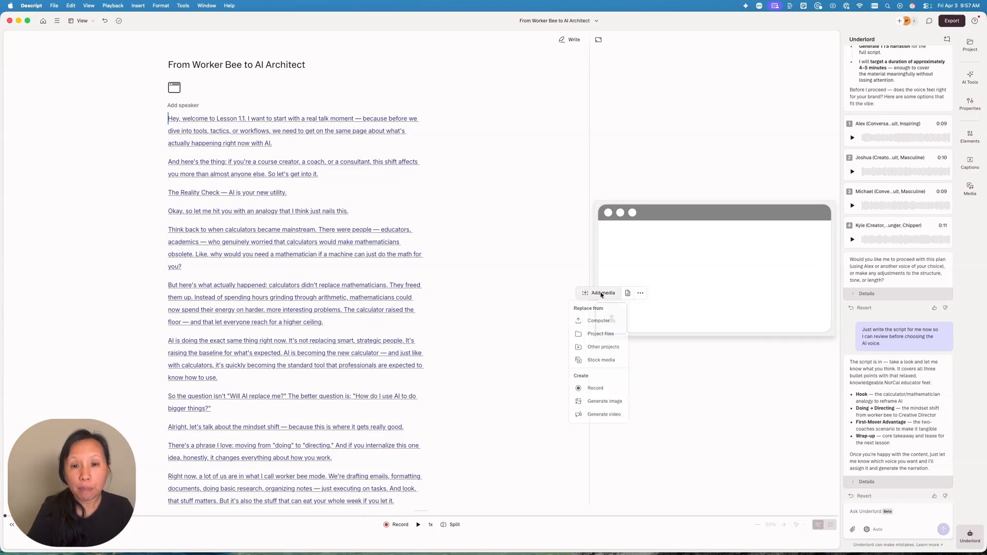
left_click(602, 334)
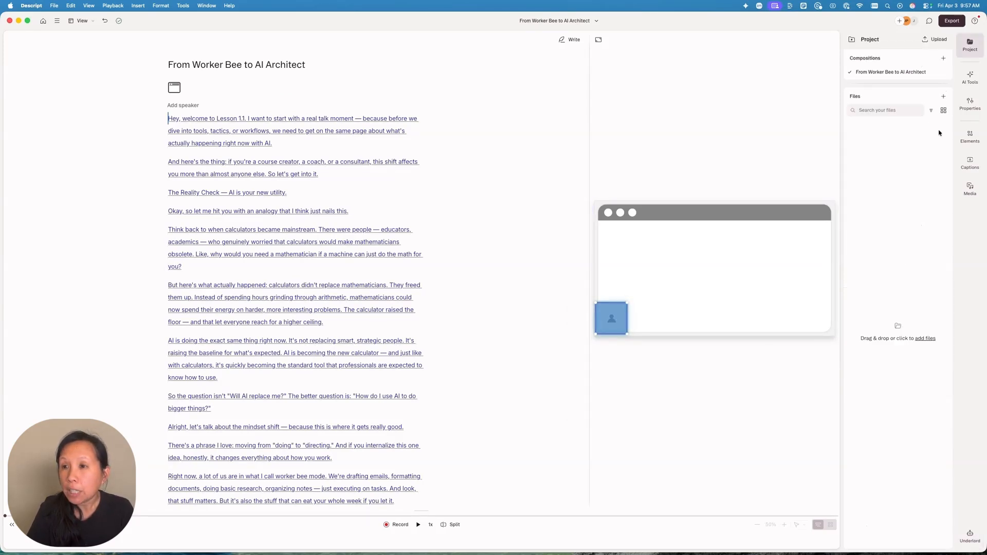
left_click(944, 97)
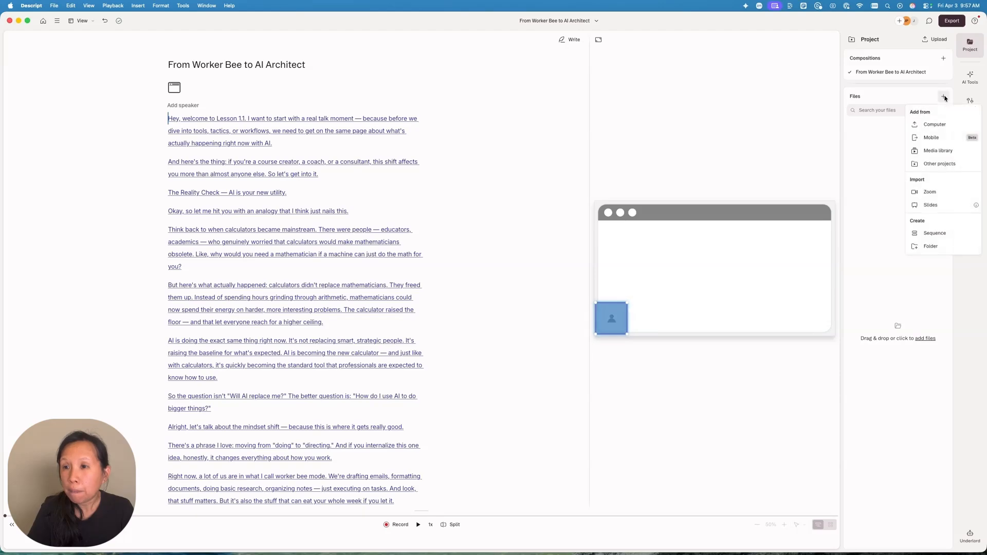
left_click(935, 124)
scroll(463, 298, "down", 10)
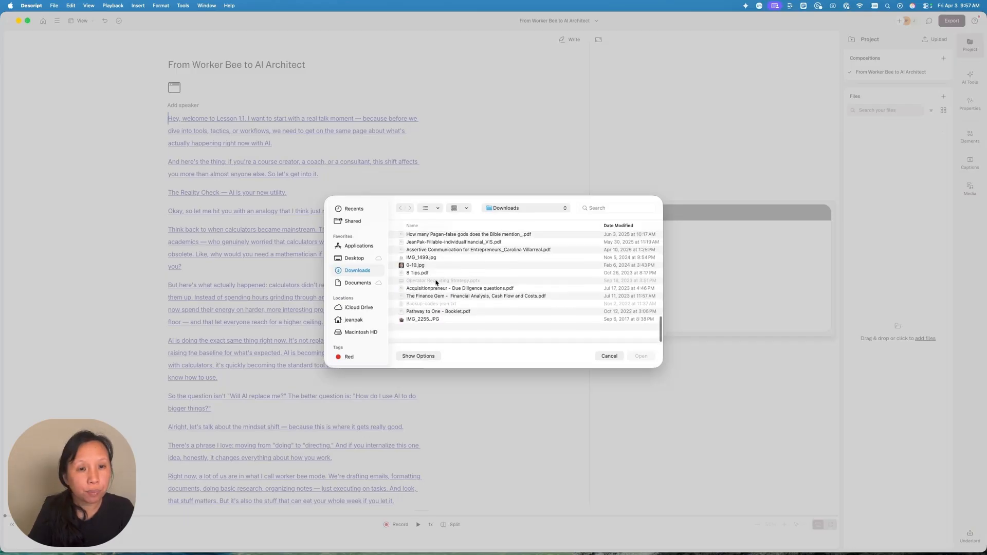
left_click(427, 282)
left_click(633, 360)
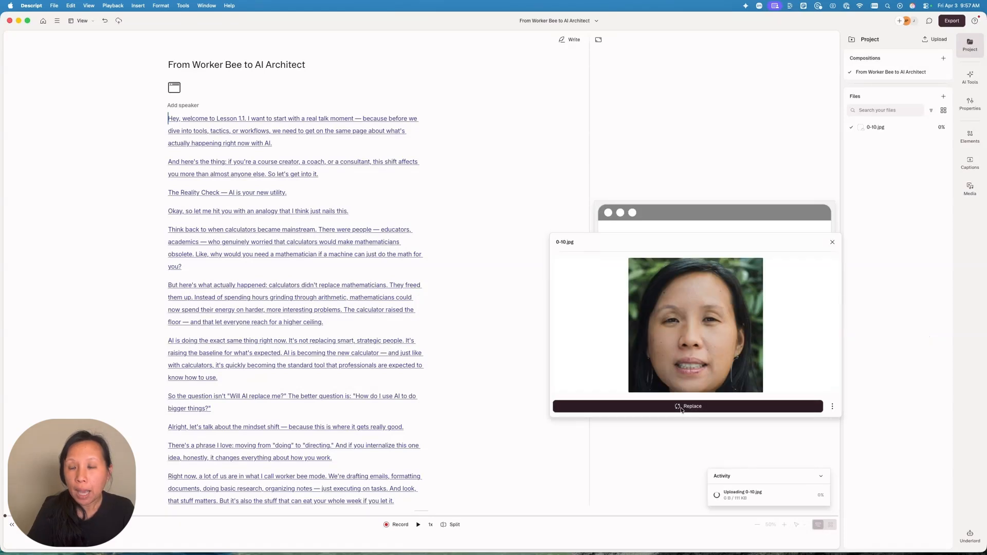
left_click(683, 408)
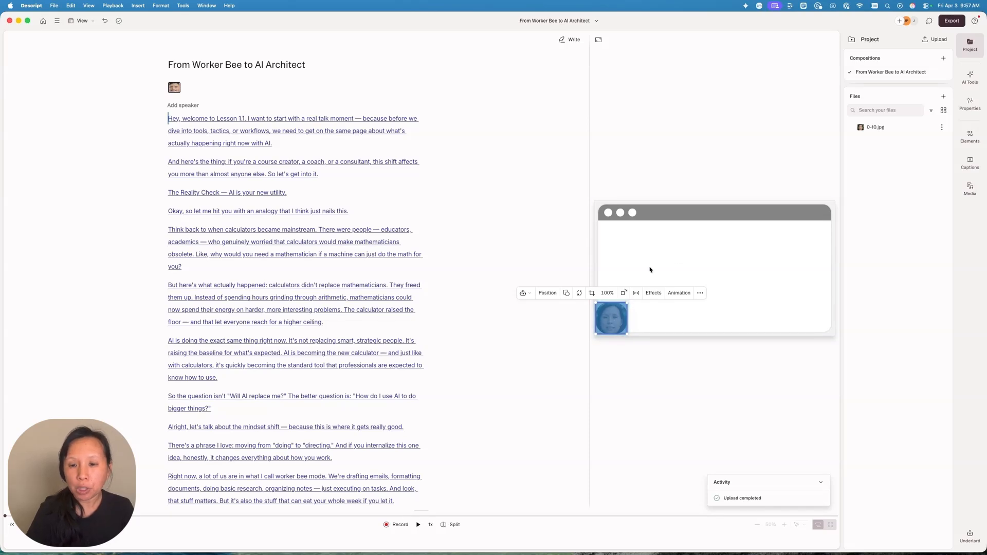
Fill the scene's screen placeholder with a dark digital particle background found by searching stock media for "AI reality"
left_click(684, 257)
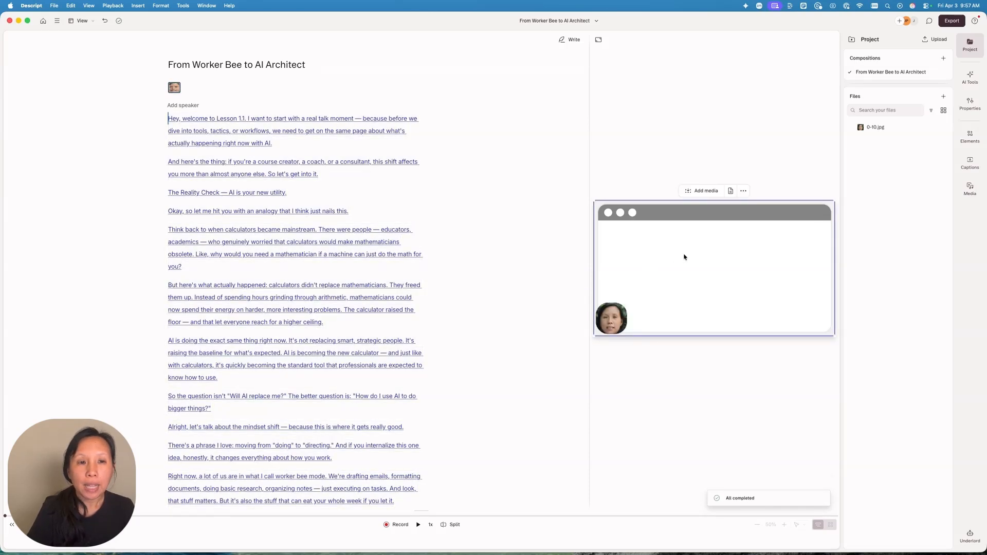
left_click(705, 191)
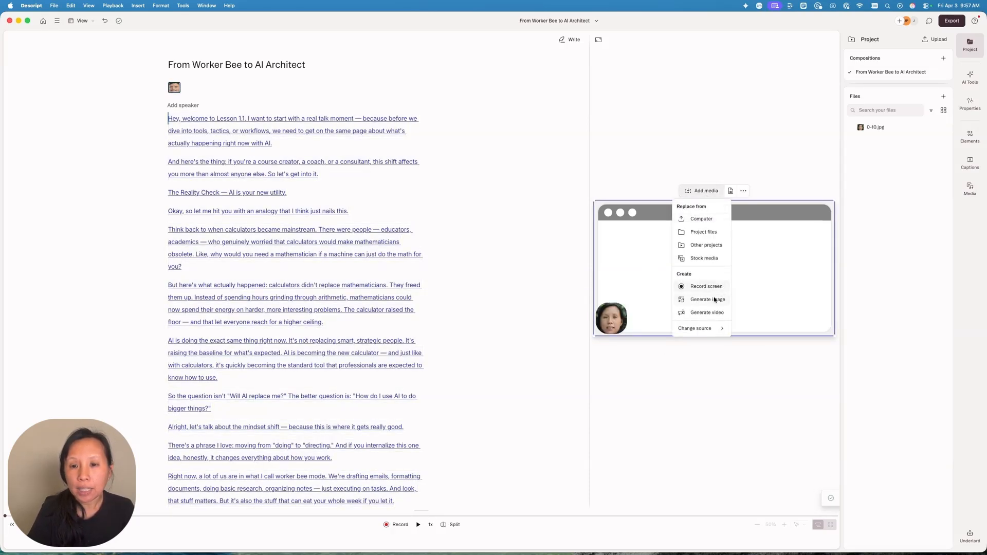
left_click(708, 259)
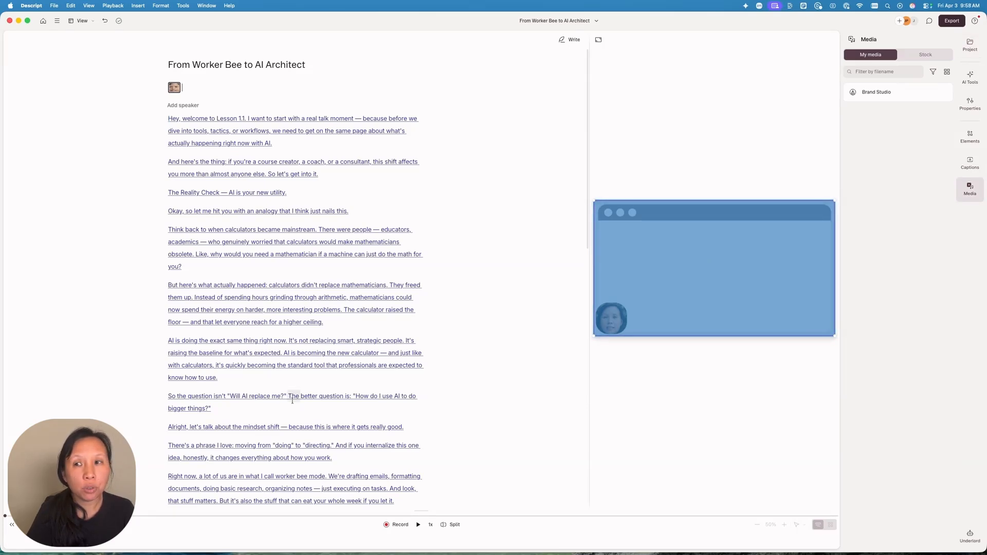
scroll(292, 401, "down", 12)
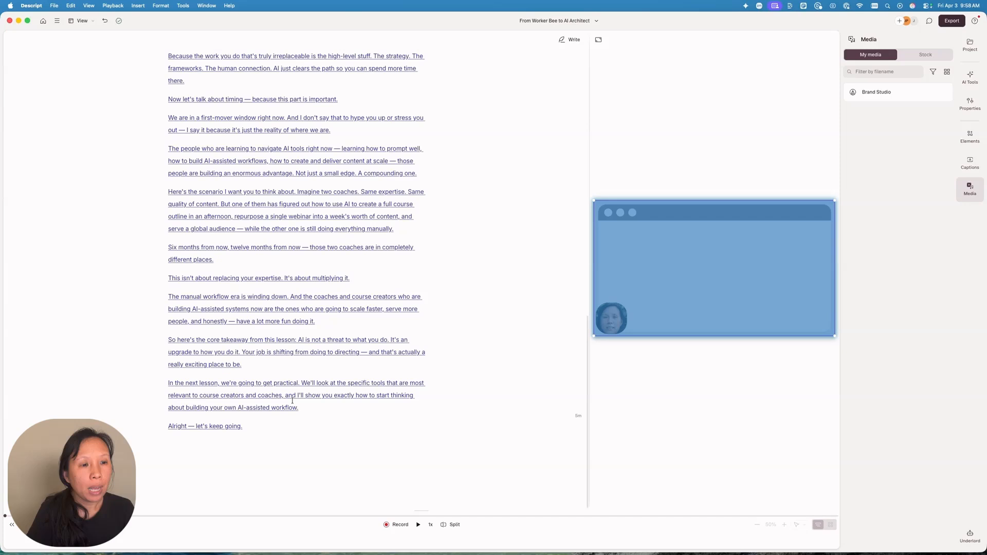
scroll(292, 401, "up", 12)
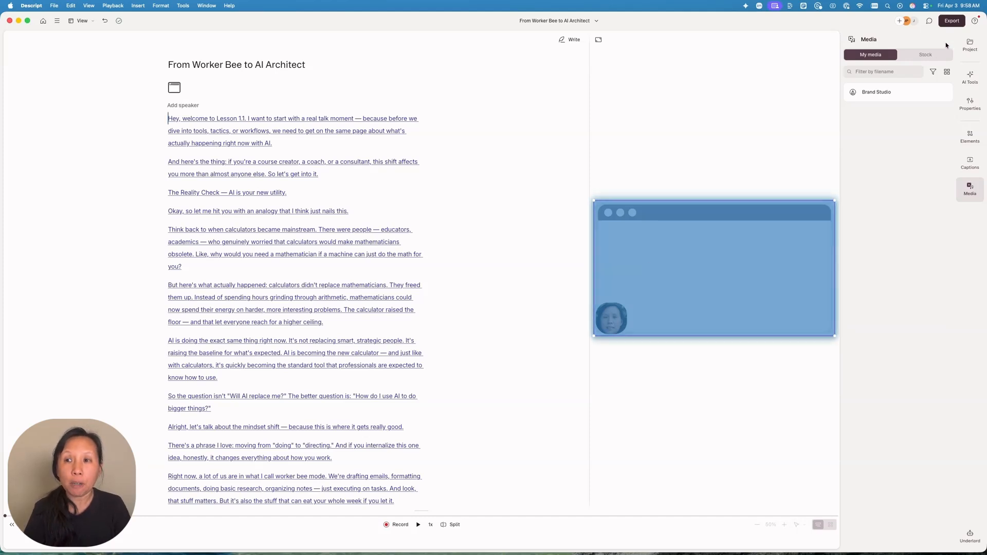
left_click(926, 55)
left_click(892, 72)
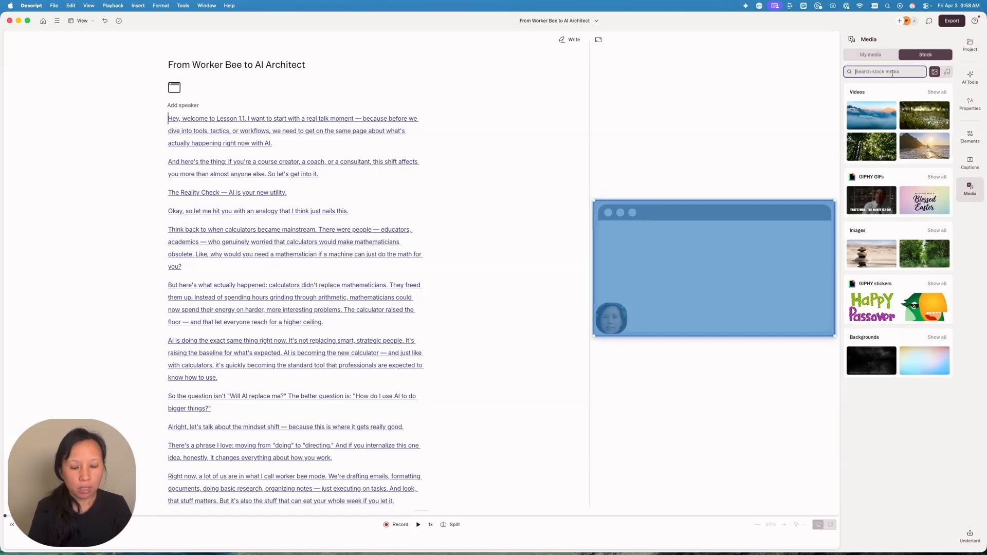
type("AI")
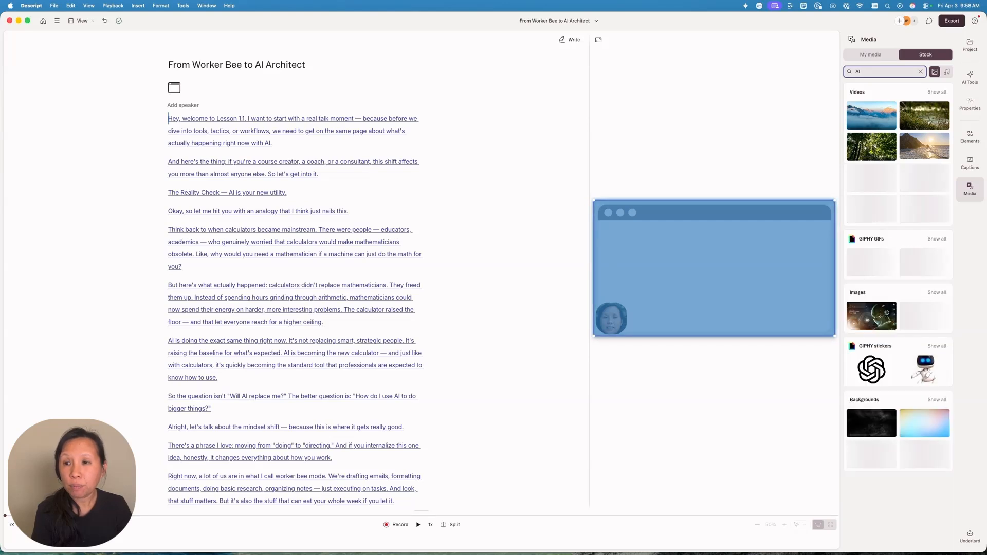
type(" reality")
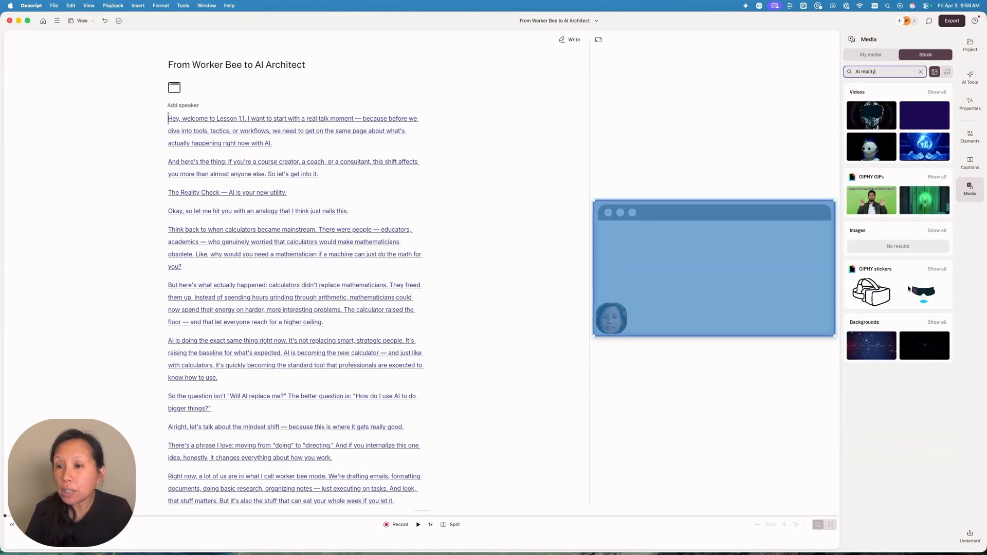
left_click(935, 347)
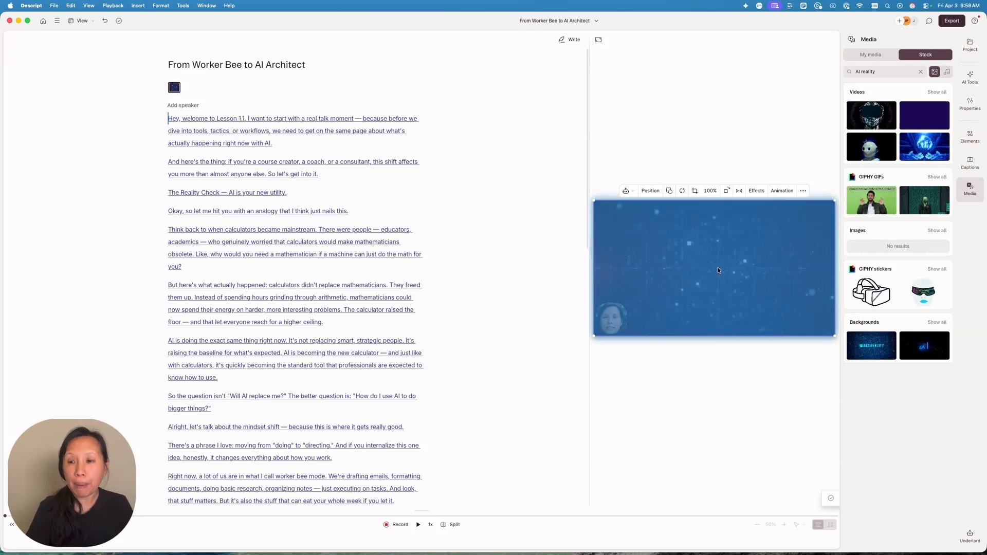
Ask Underlord to "Put a title and bullet points for this first lesson on the scene for me."
left_click(970, 535)
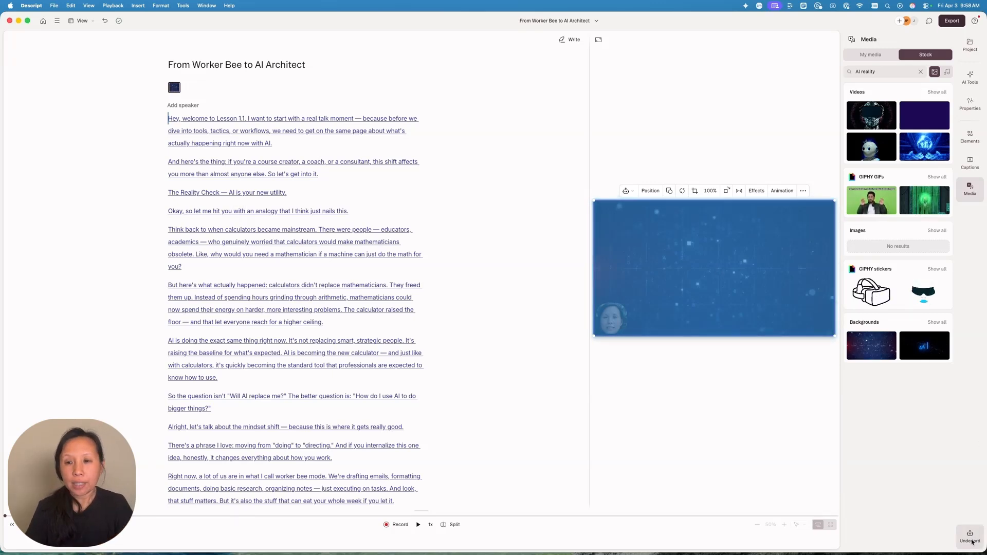
type("Put")
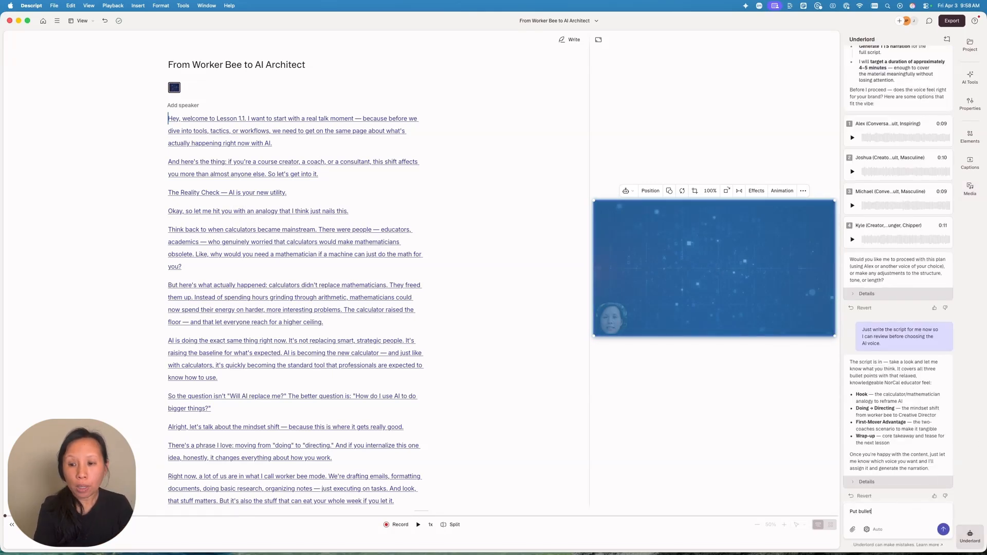
type(" a title ")
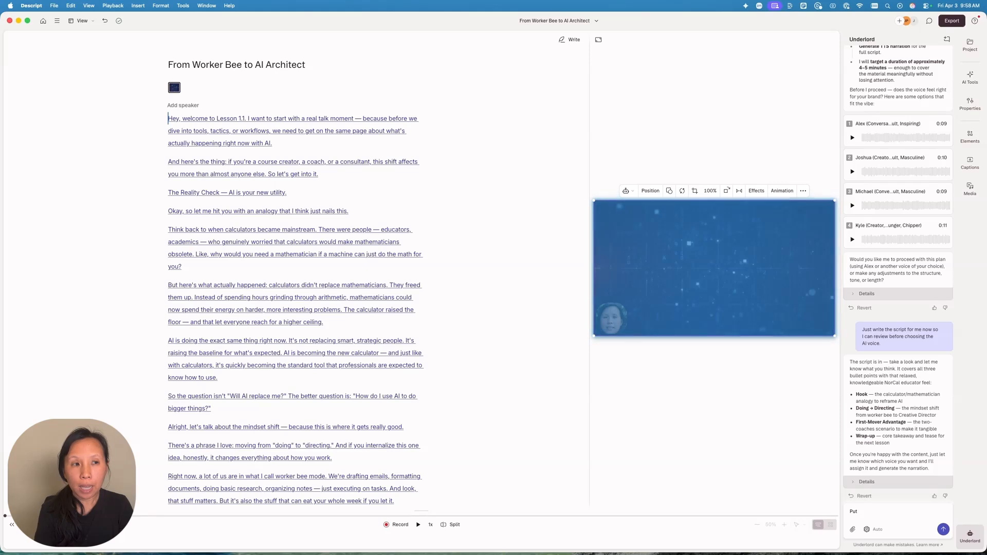
type("and b")
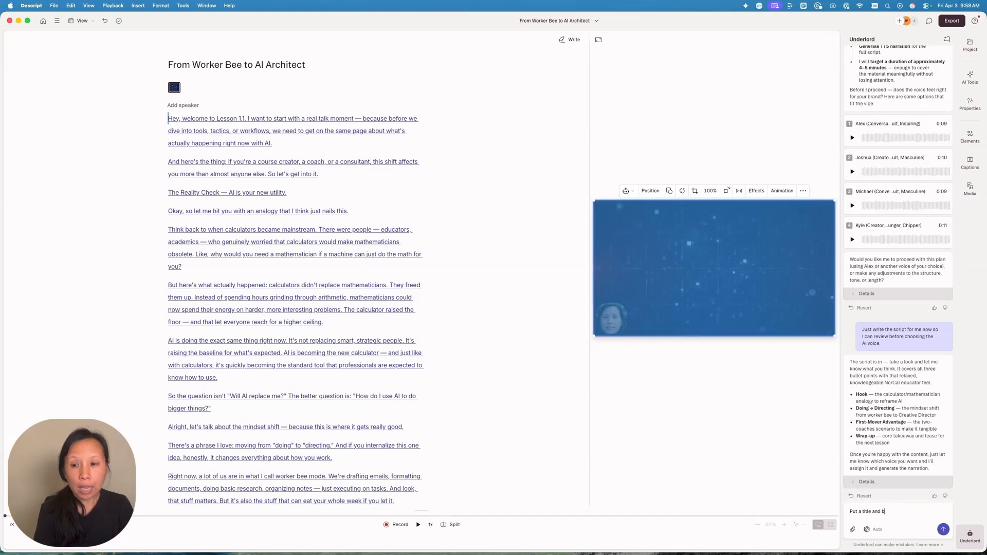
type("ullet points for this ")
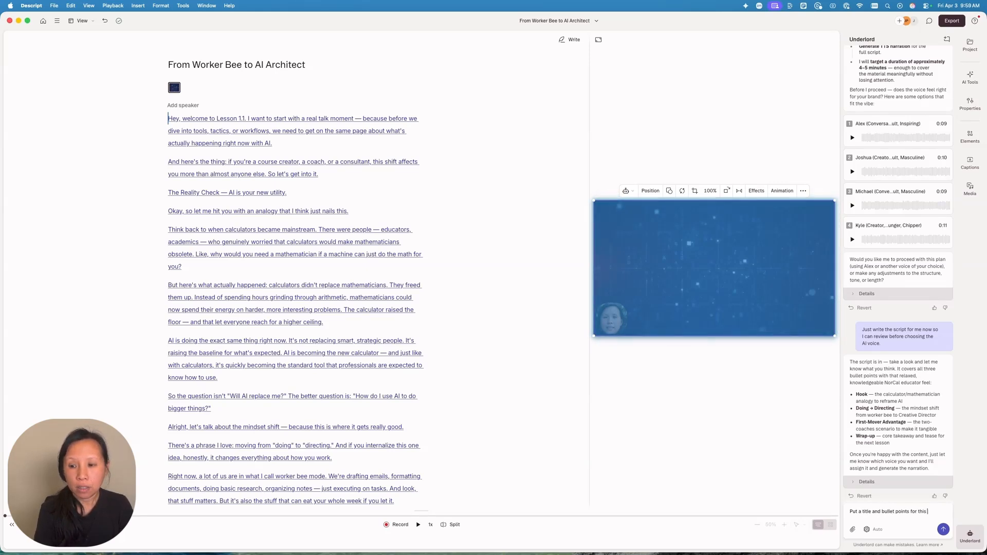
type("first lesson on")
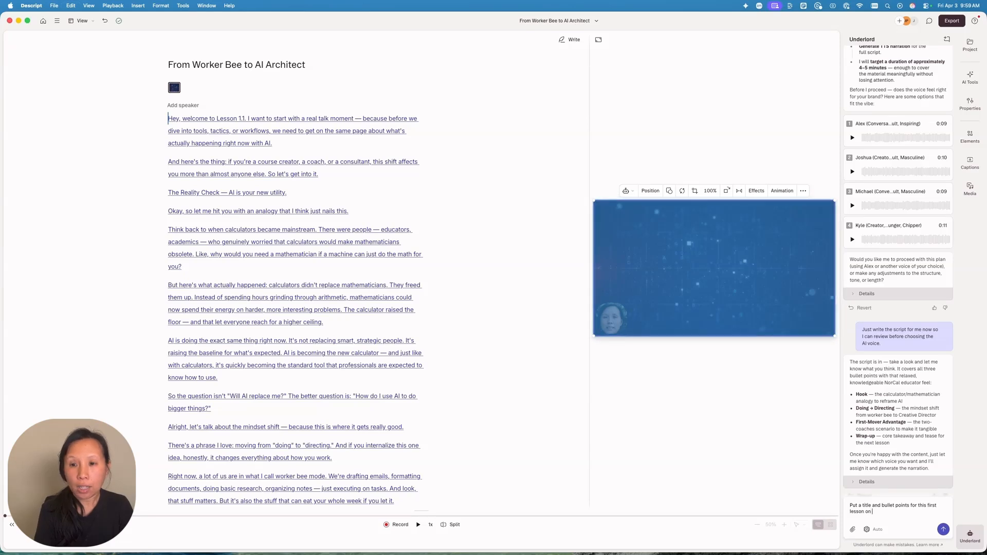
type(" the s")
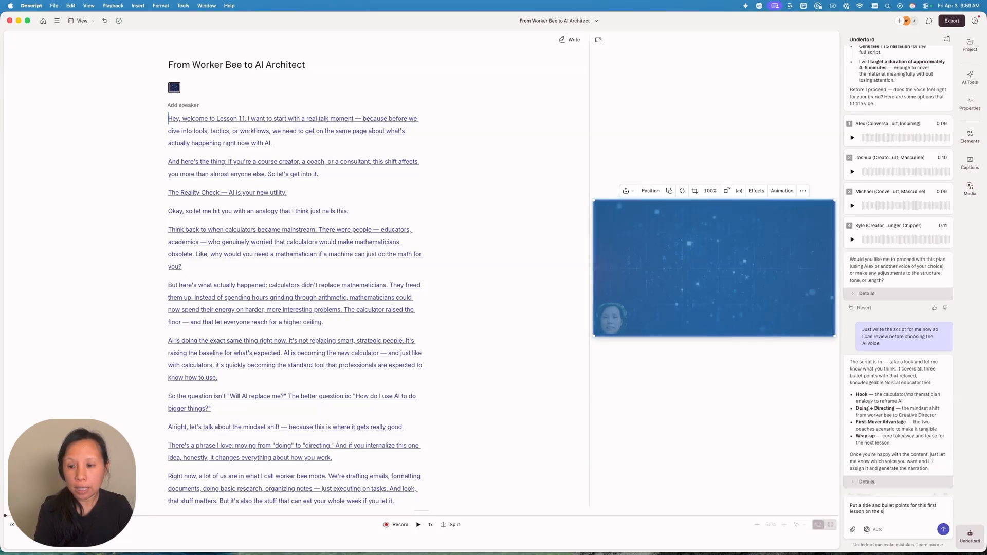
type("cene for me.")
key("Return")
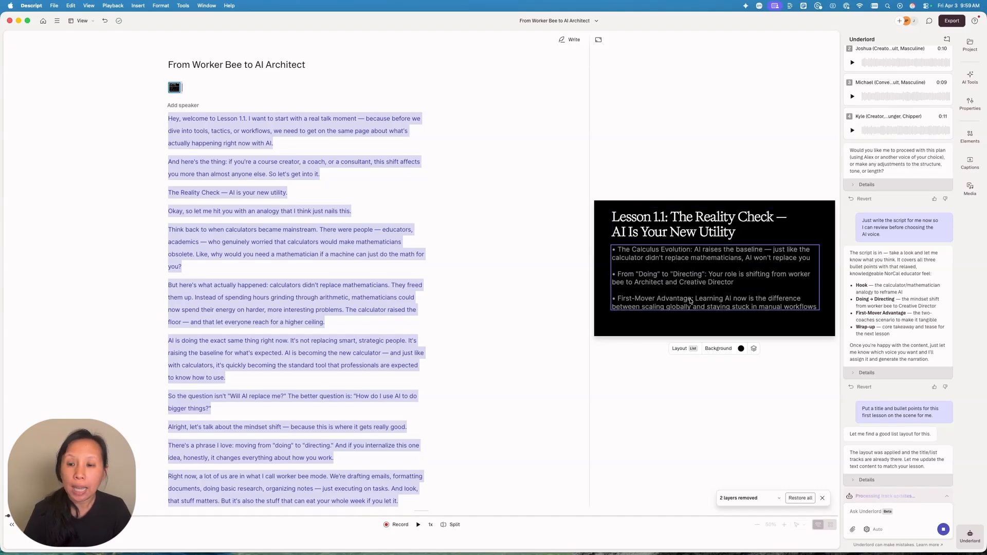
Try several background colour swatches on the Lesson 1.1 title scene and settle on dark grey 1a1a1a
left_click(721, 351)
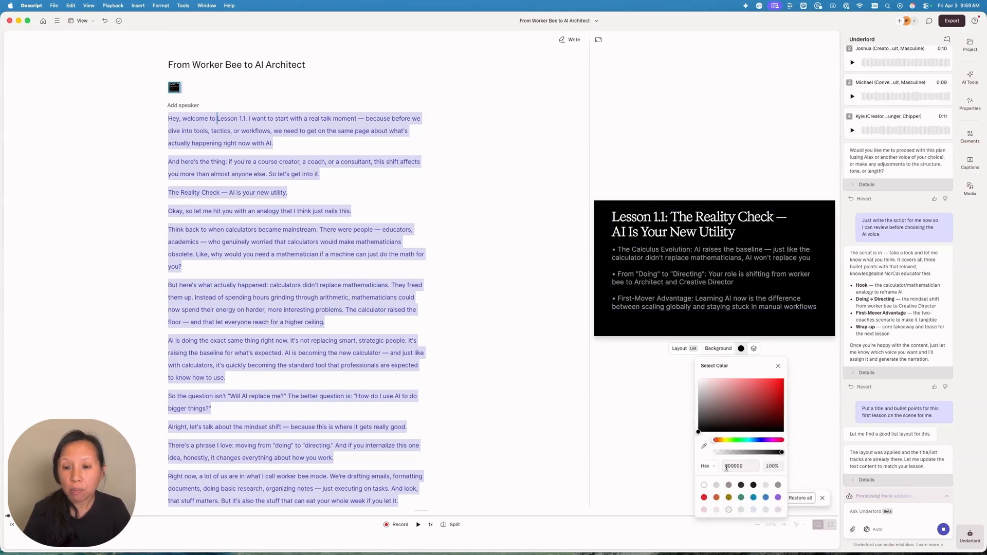
left_click(716, 498)
left_click(729, 498)
left_click(778, 498)
left_click(754, 486)
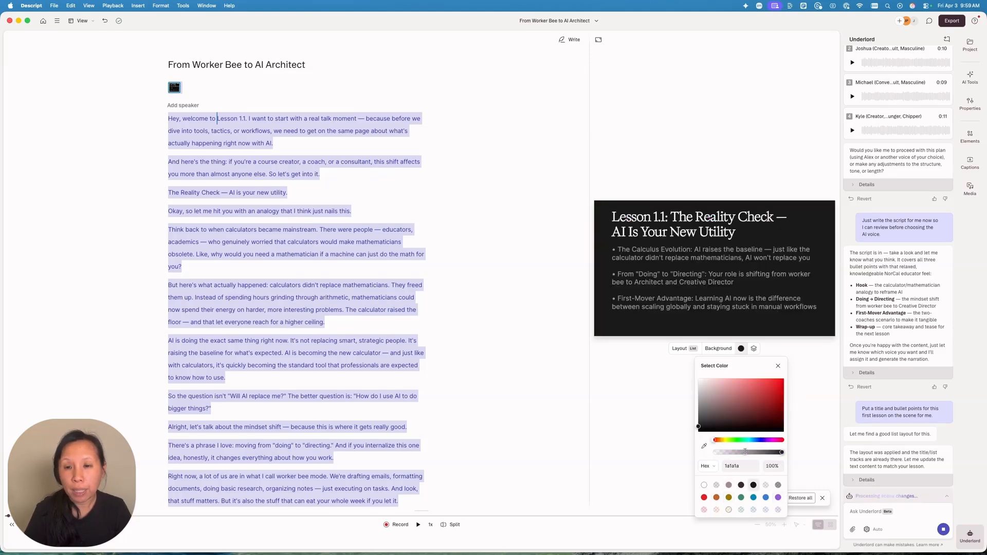
left_click(809, 351)
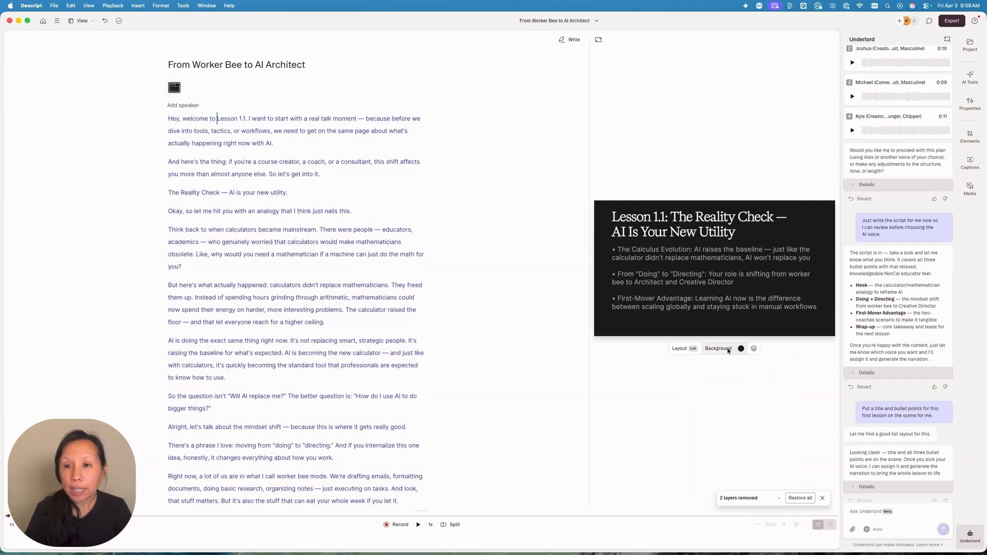
Search stock images for "robot", insert the standing bulb-headed robot and shrink it into the scene's upper right corner
left_click(966, 129)
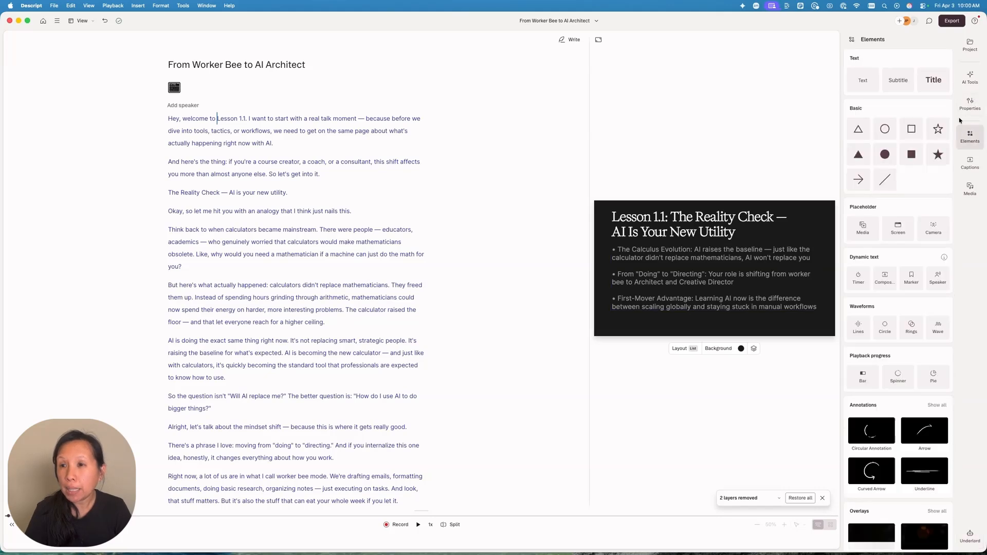
left_click(971, 189)
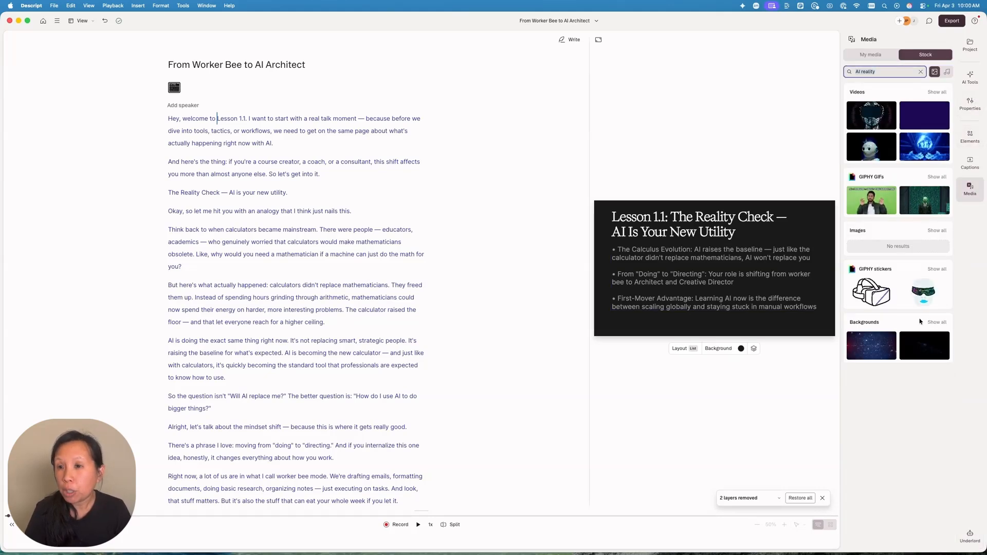
left_click(937, 231)
type("robot")
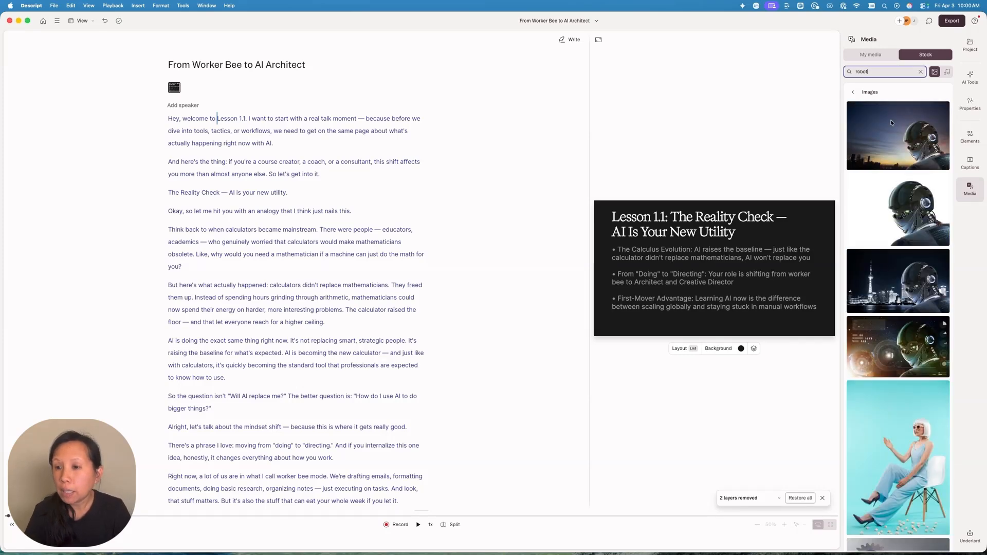
scroll(913, 340, "down", 7)
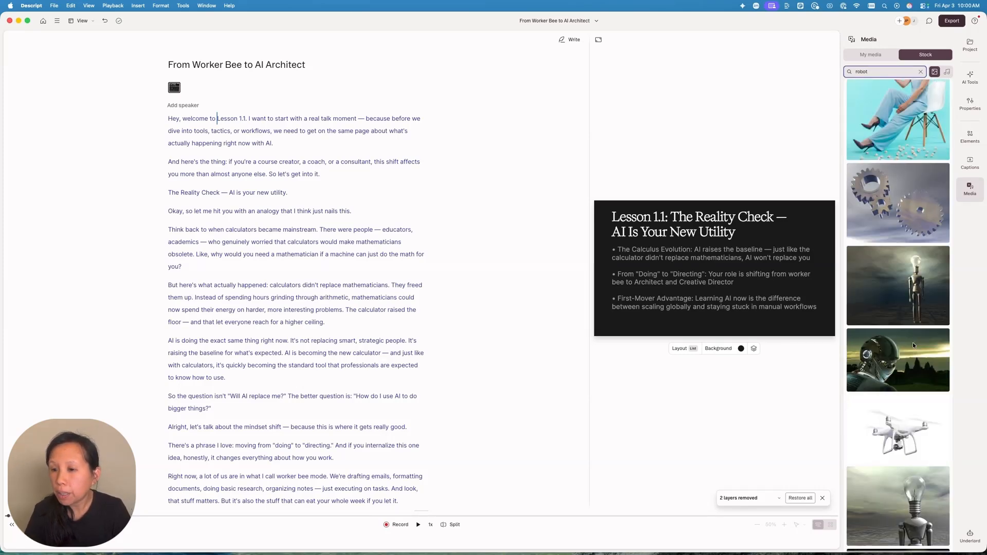
left_click(920, 284)
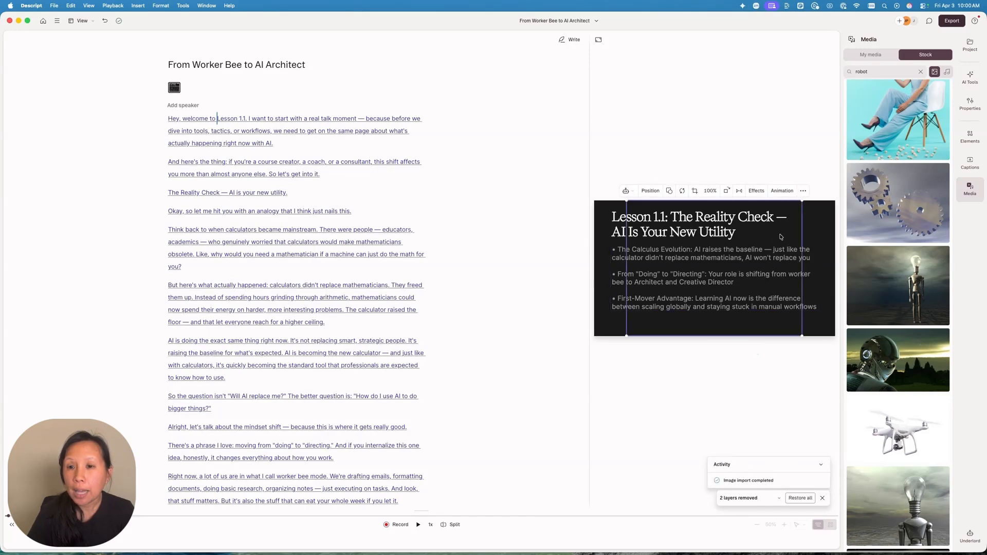
left_click_drag(627, 201, 758, 282)
left_click_drag(788, 318, 830, 212)
Move the bullet text lower on the scene and narrow the title's text box so it clears the robot image
left_click(807, 288)
left_click_drag(739, 285, 735, 300)
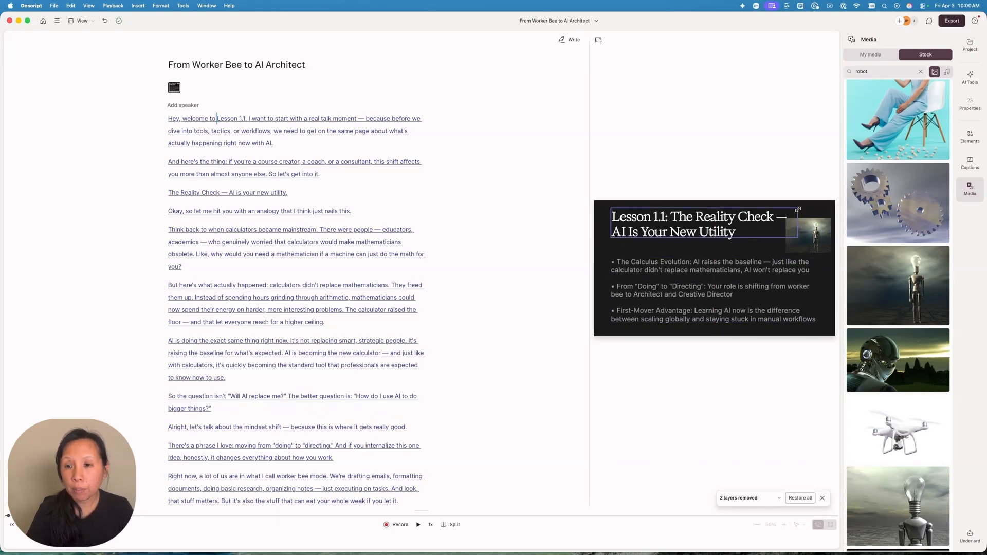
left_click_drag(799, 210, 782, 206)
left_click(800, 183)
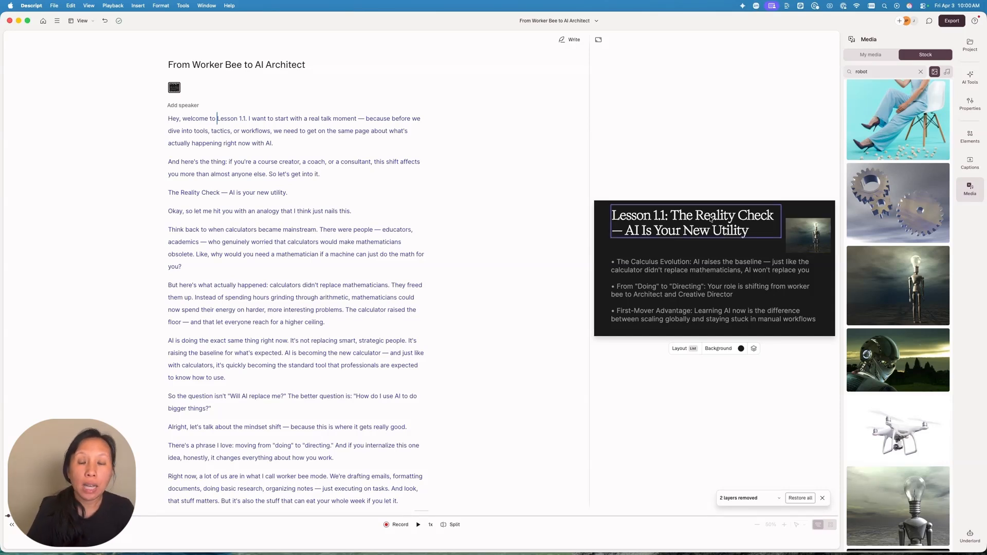
Ask Underlord to "Shorten the bullet points on the slide so that its more readable" and dismiss the removed-layers notice
left_click(707, 295)
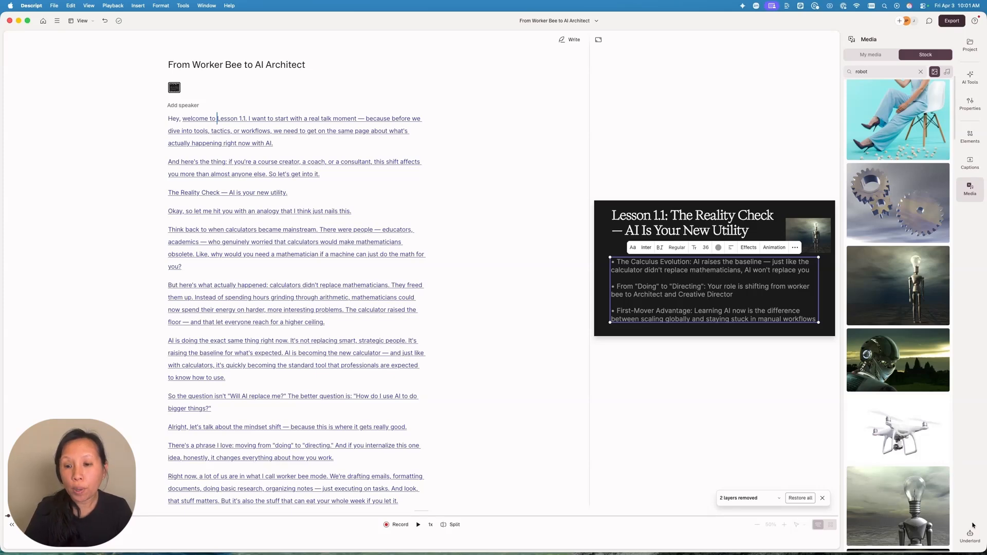
left_click(979, 541)
type("Shorten the bullet points on the slide so that its more readable")
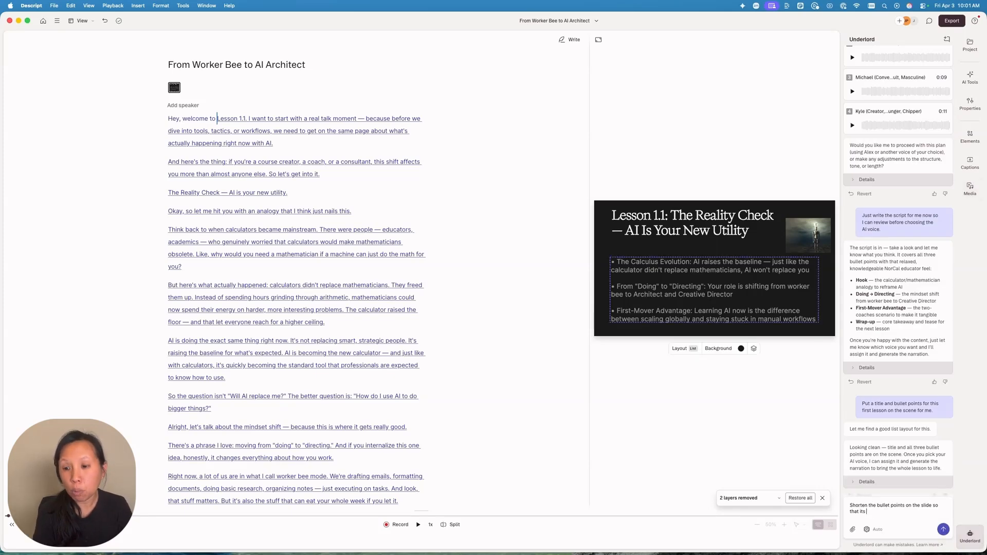
key("Return")
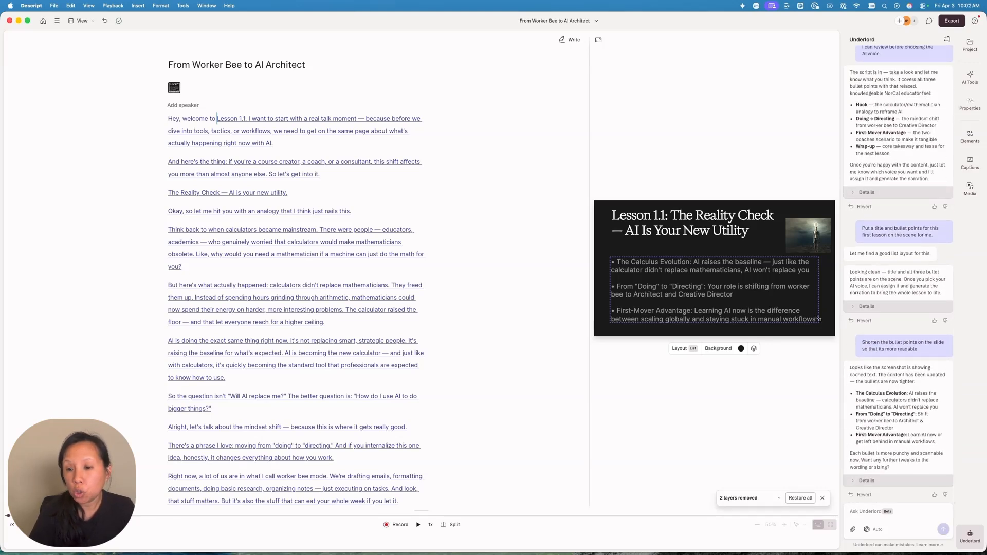
left_click(822, 498)
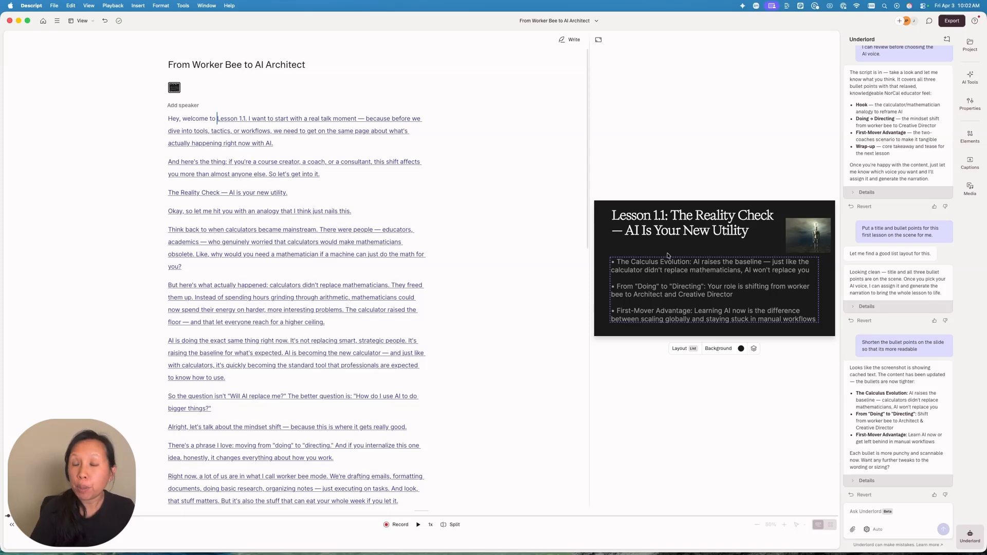
Try Google Drive as the lesson's video export destination, settle on Local export, and open the resolution choices
scroll(273, 292, "down", 3)
scroll(273, 292, "down", 10)
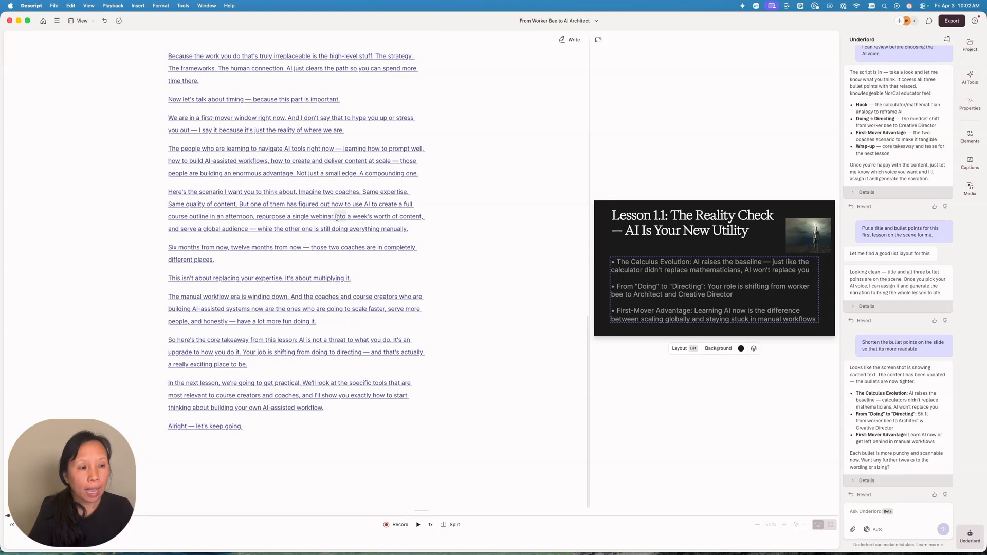
scroll(309, 309, "up", 15)
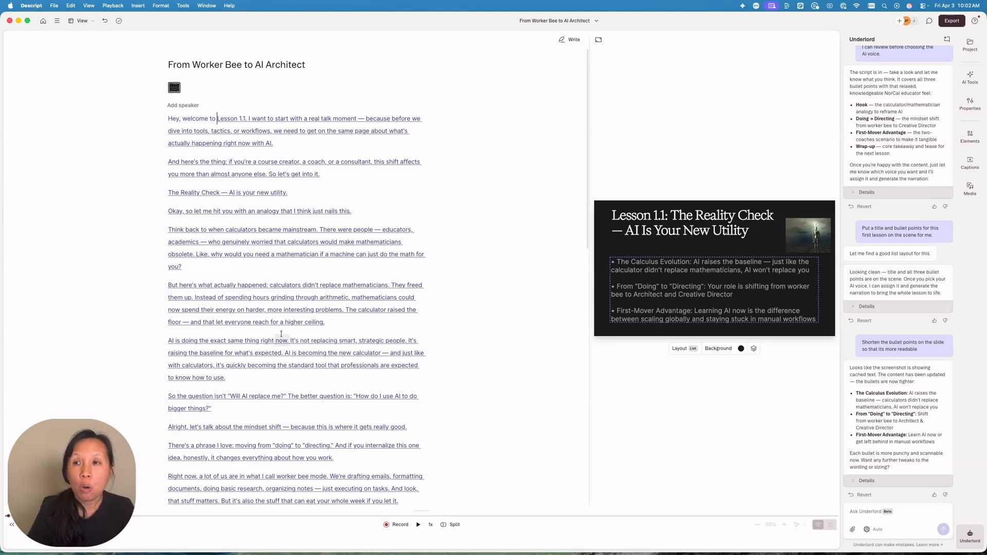
left_click(945, 22)
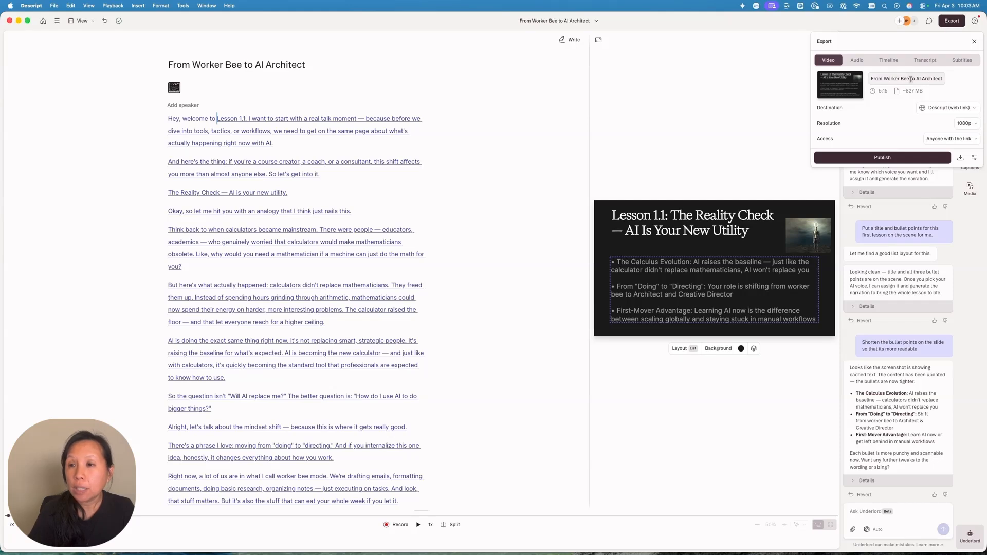
left_click(942, 112)
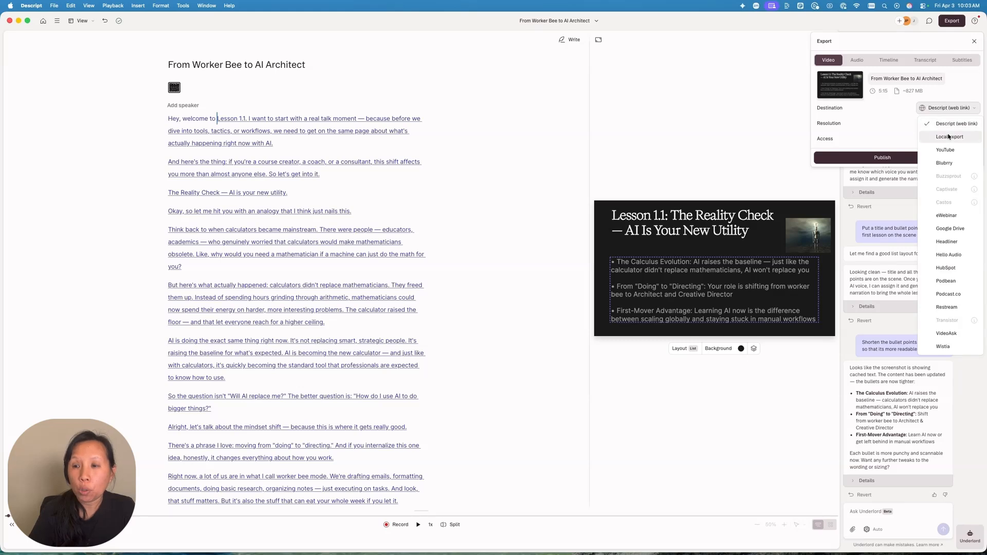
left_click(951, 232)
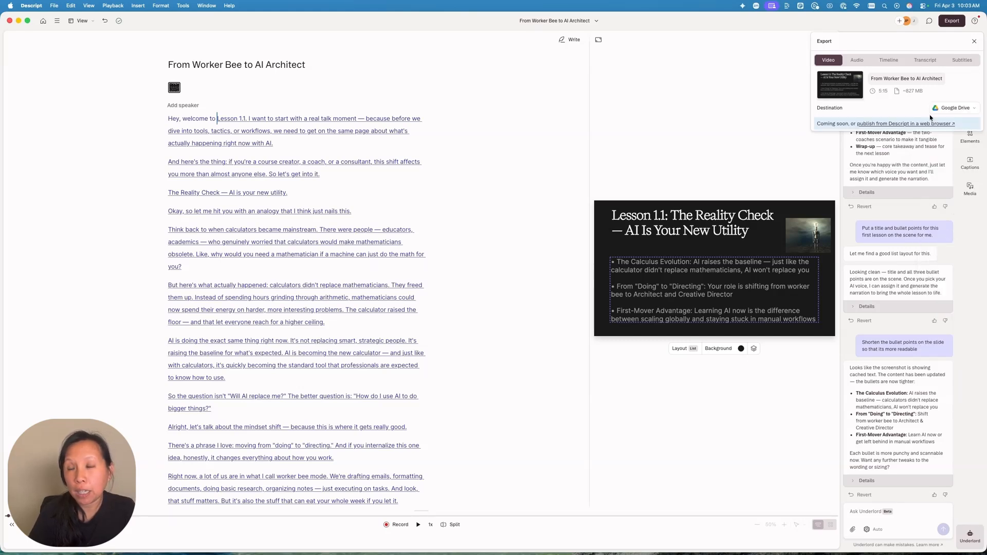
left_click(950, 109)
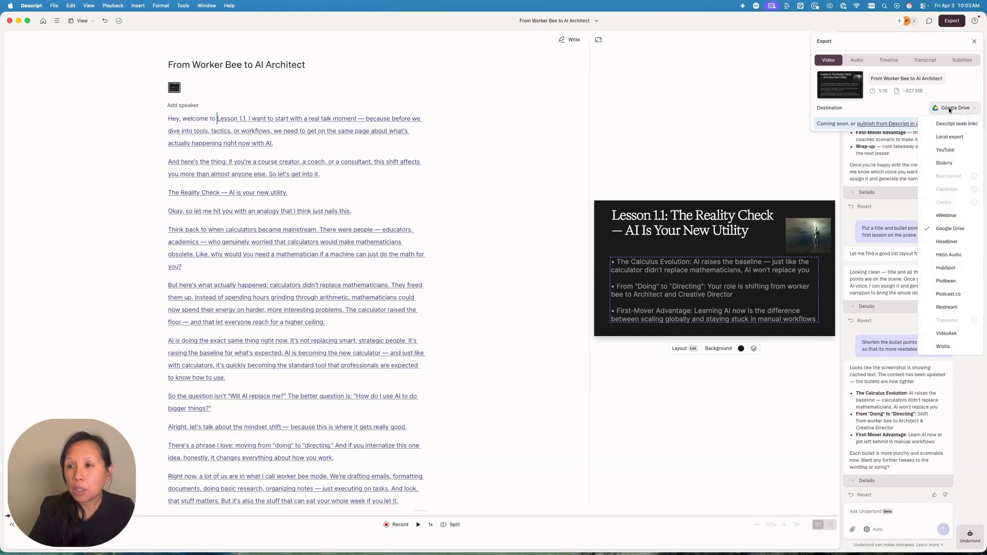
left_click(949, 137)
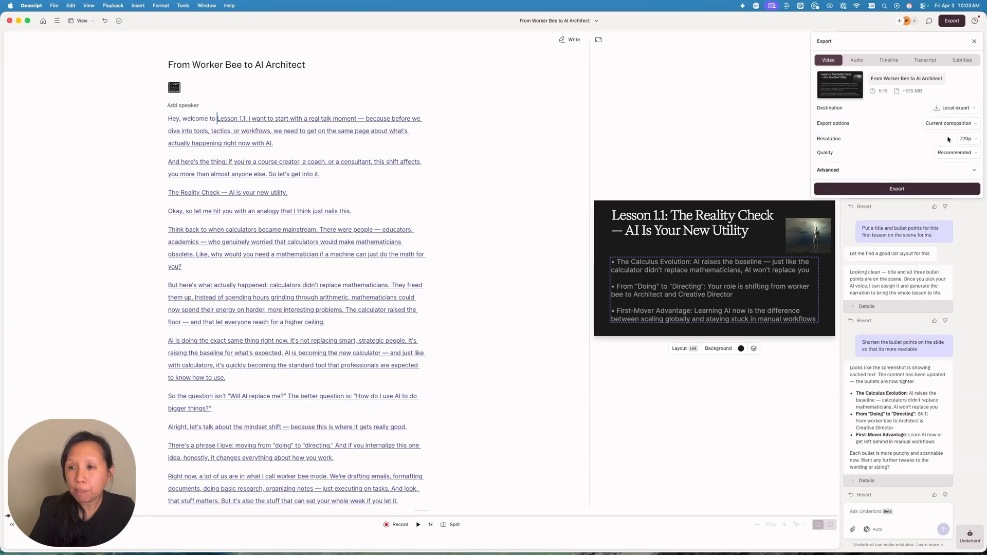
left_click(966, 140)
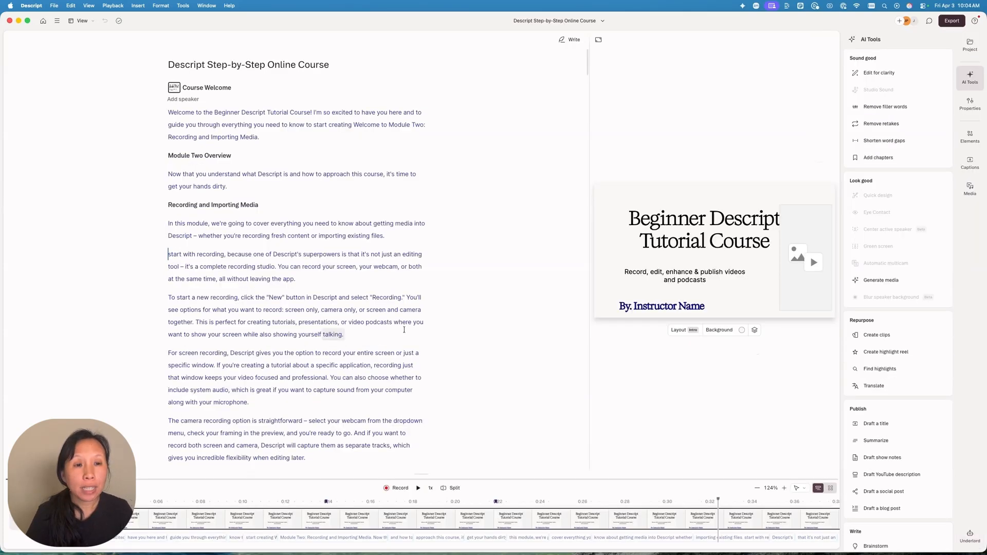
Examine the video export destinations and the composition, scene and batch export options for the Descript Step-by-Step Online Course
scroll(404, 329, "down", 20)
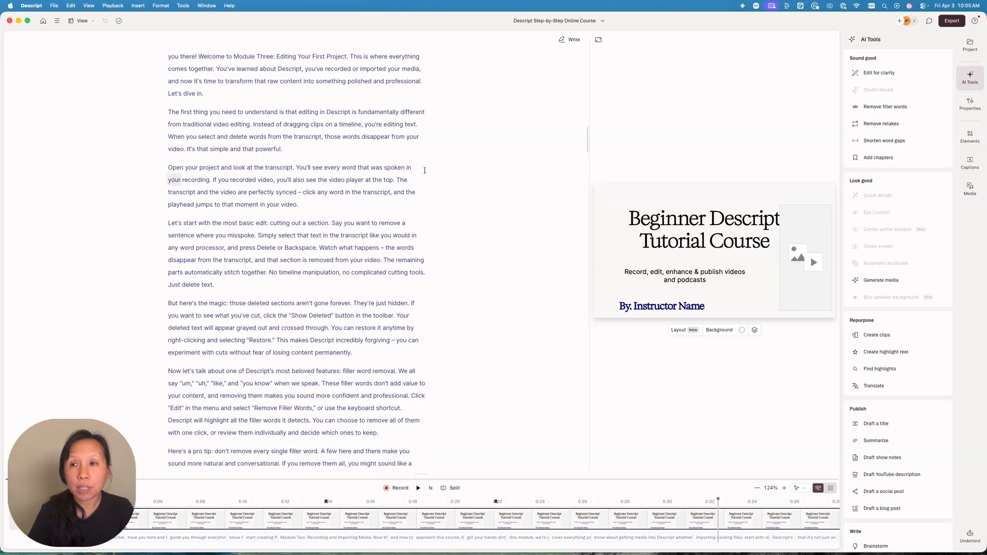
left_click(952, 22)
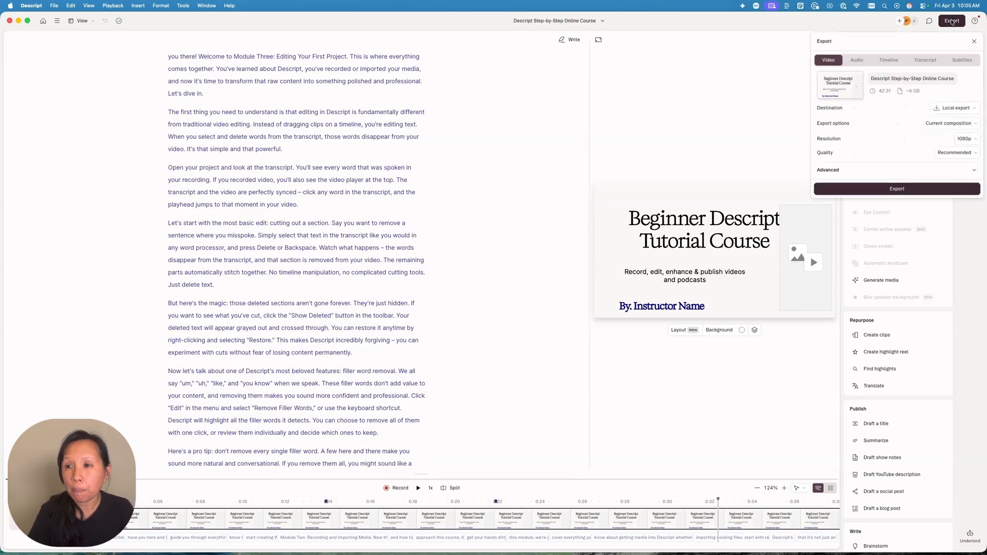
left_click(952, 114)
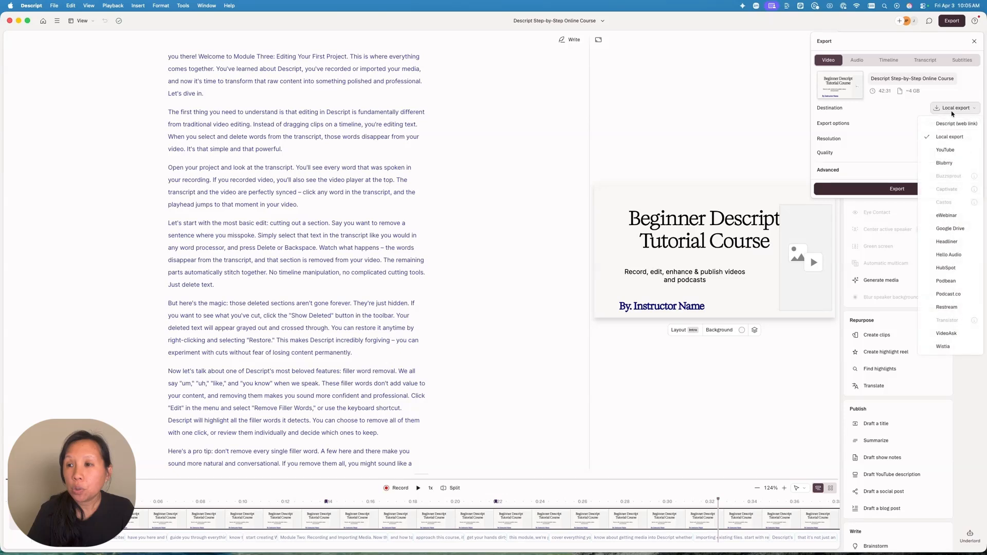
left_click(952, 138)
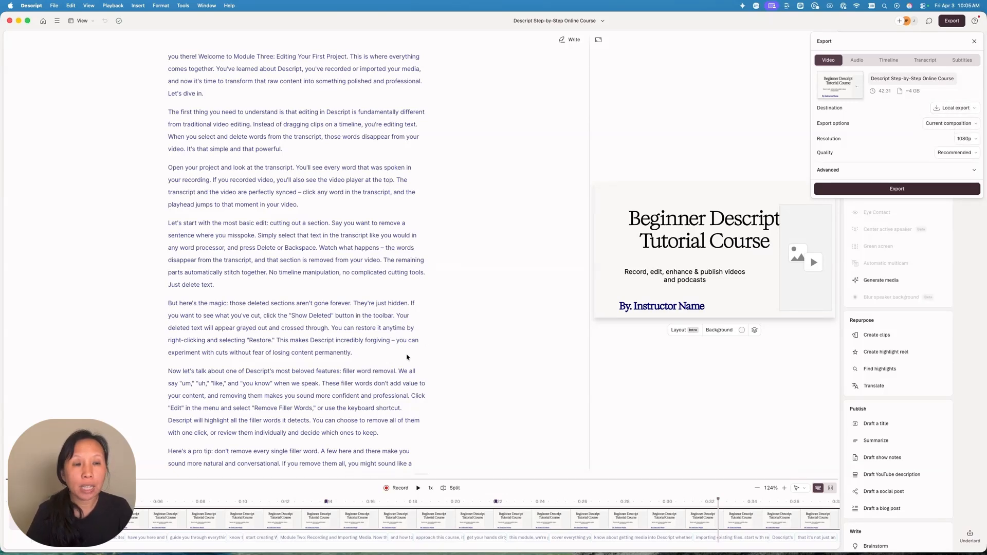
left_click(950, 123)
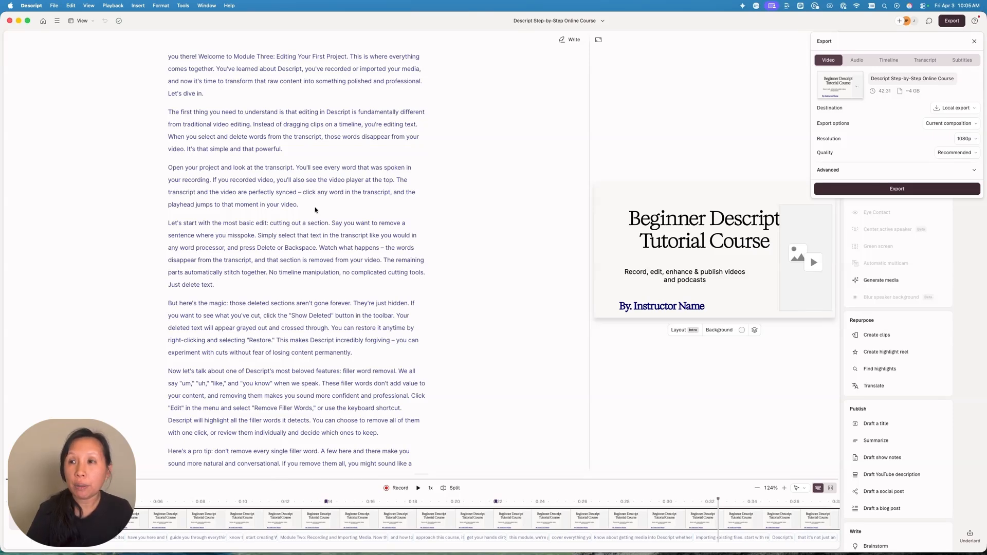
left_click(955, 123)
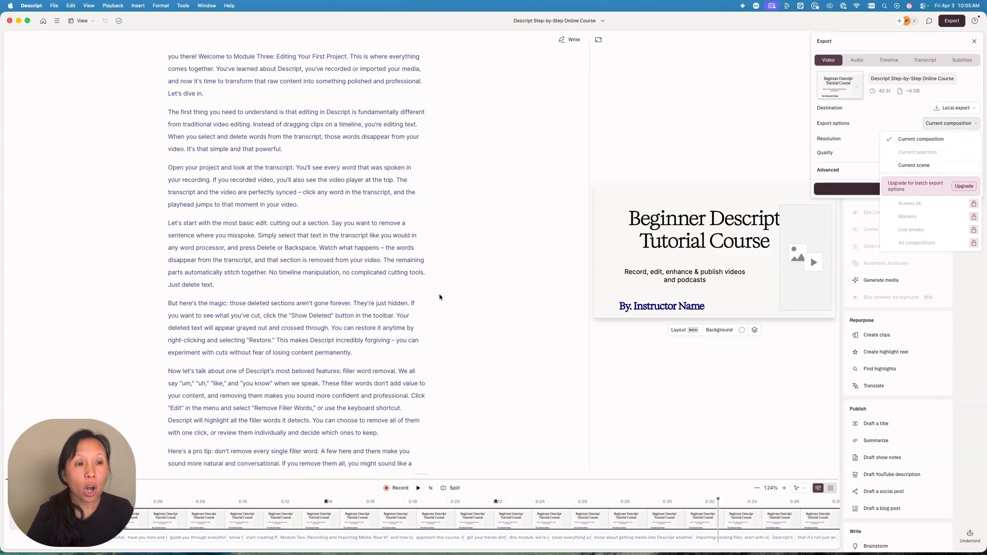
key("Escape")
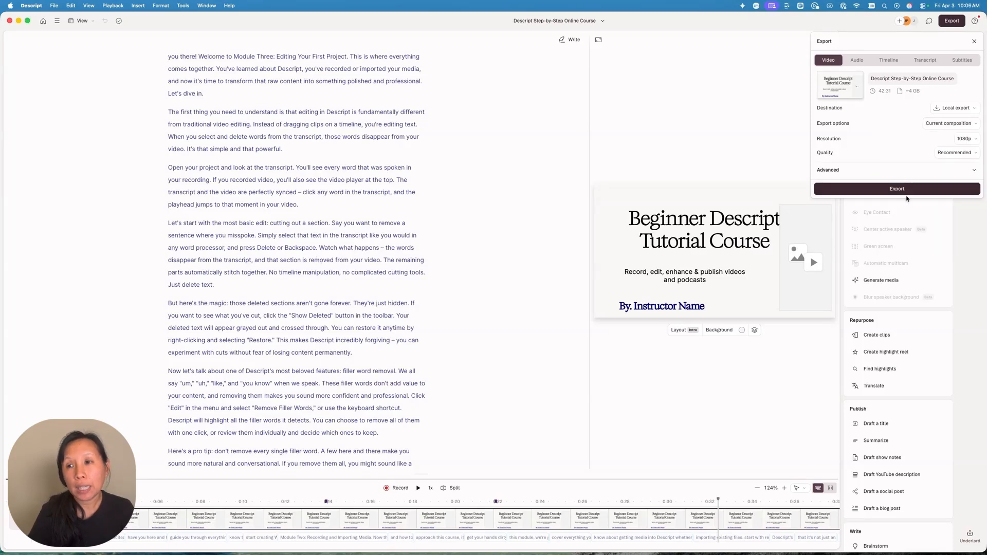
left_click(743, 160)
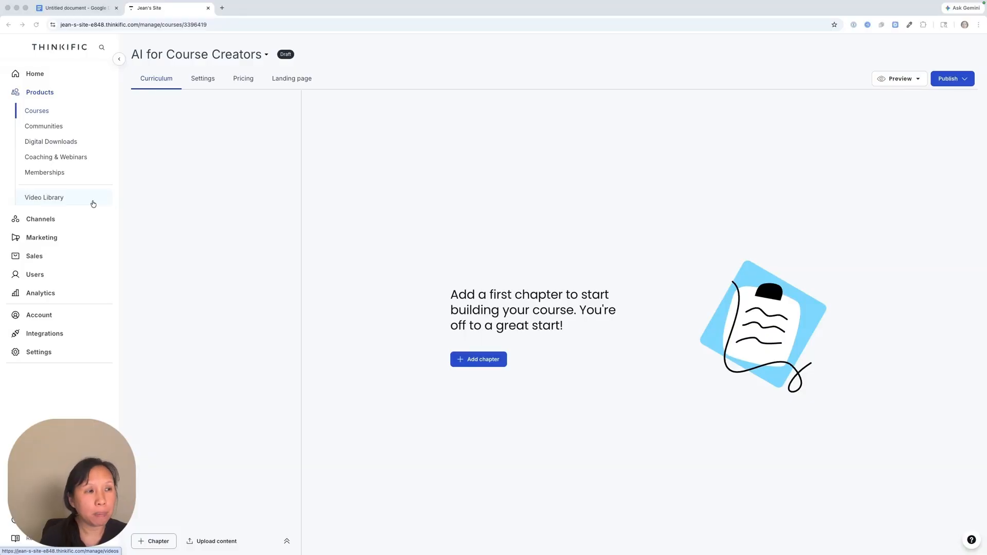
left_click(39, 201)
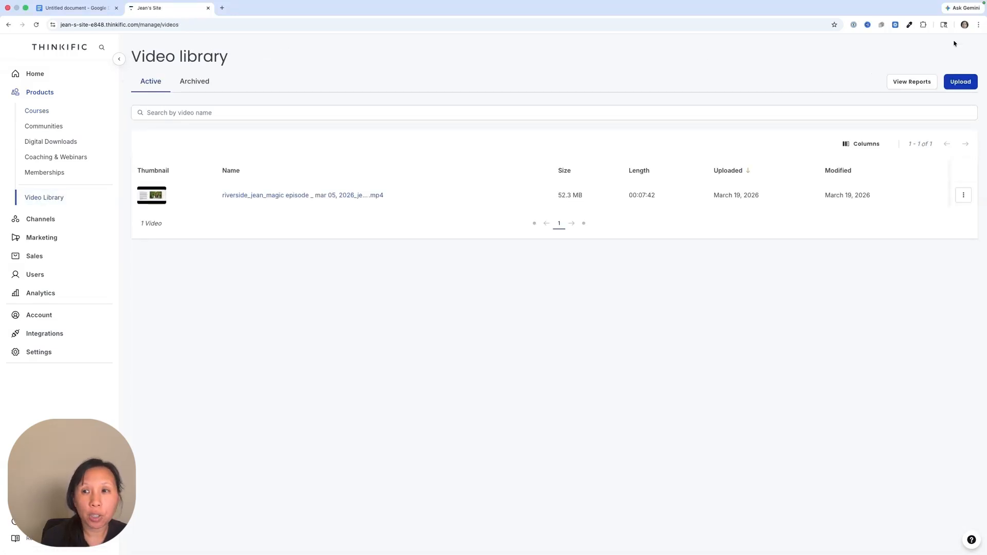
left_click(960, 83)
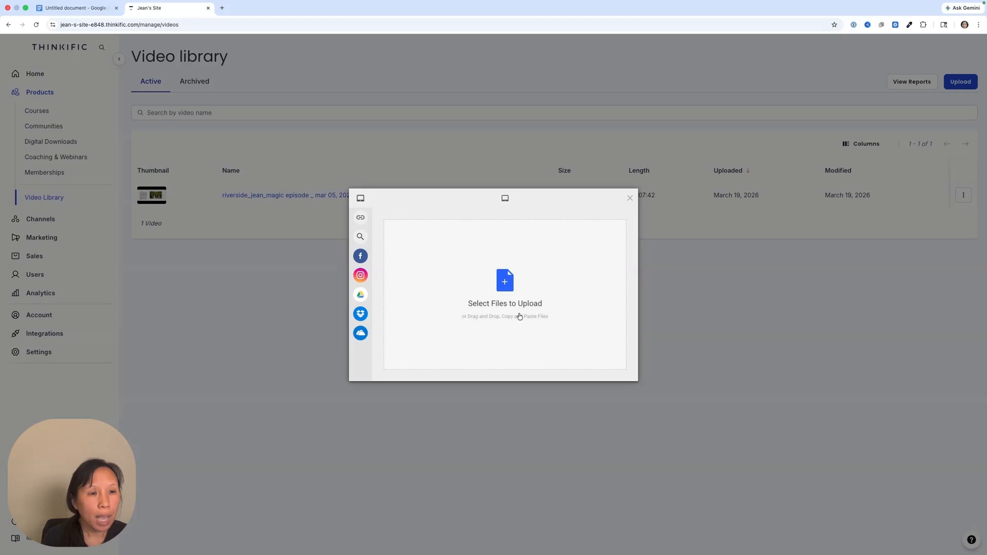
mouse_move(359, 297)
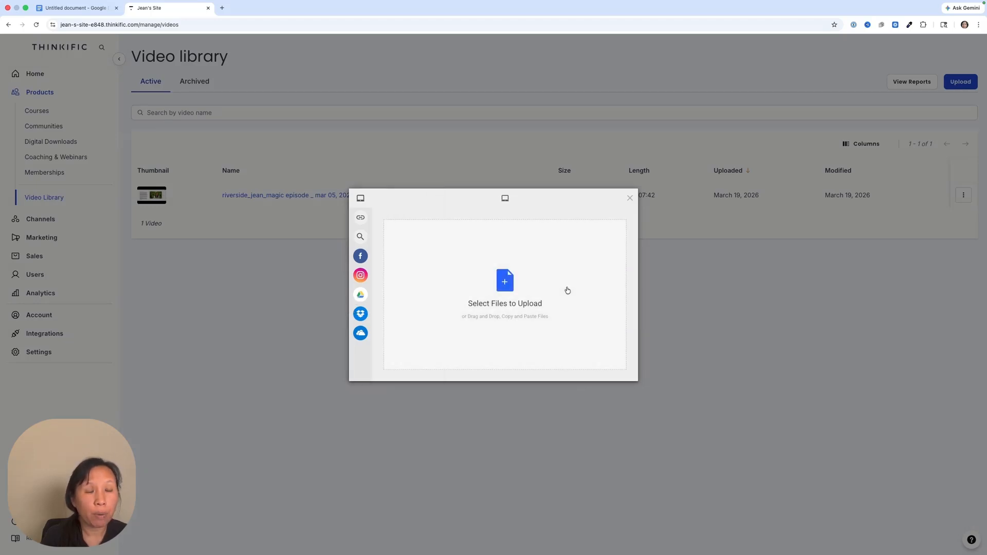
left_click(503, 278)
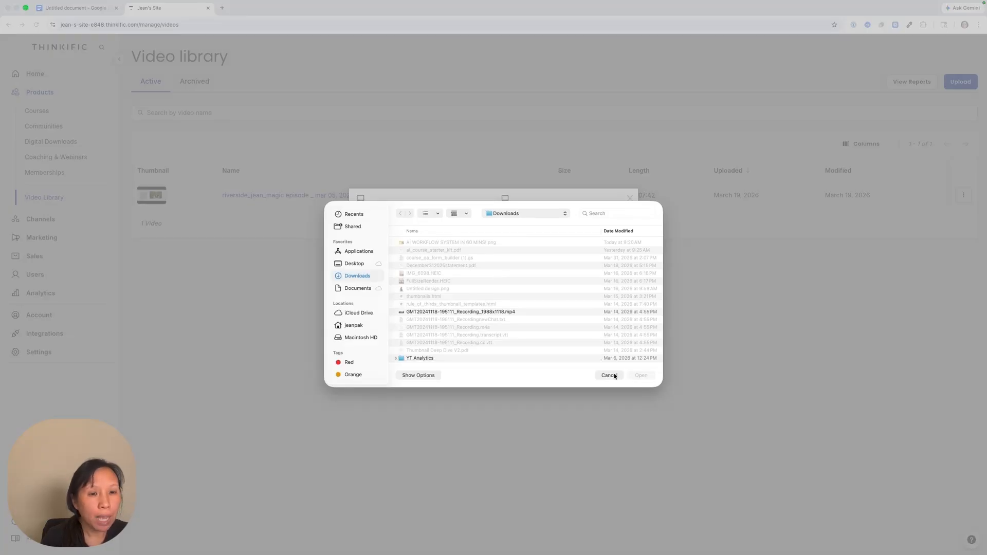
left_click(494, 313)
left_click(649, 378)
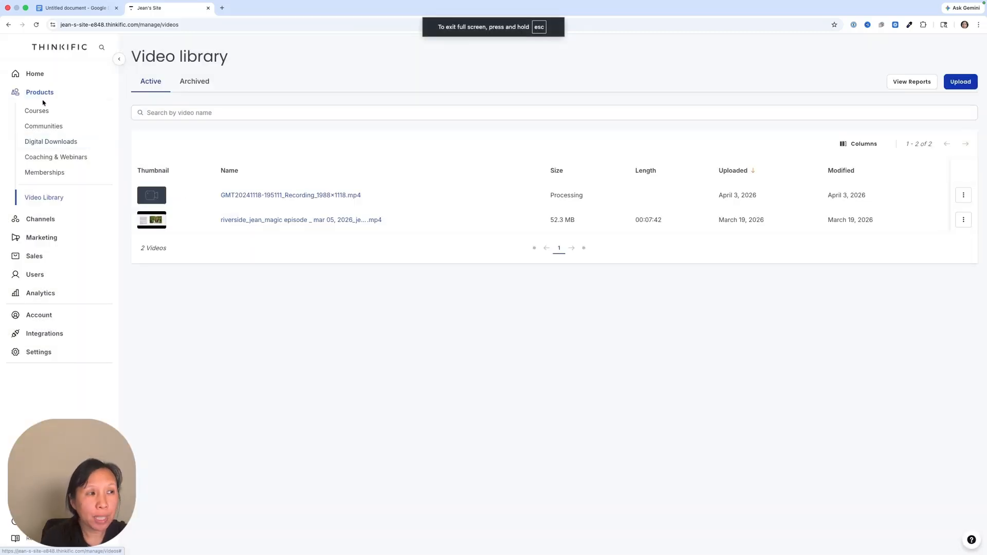
Add and save a first chapter titled "Module One" in the AI for Course Creators course
left_click(32, 117)
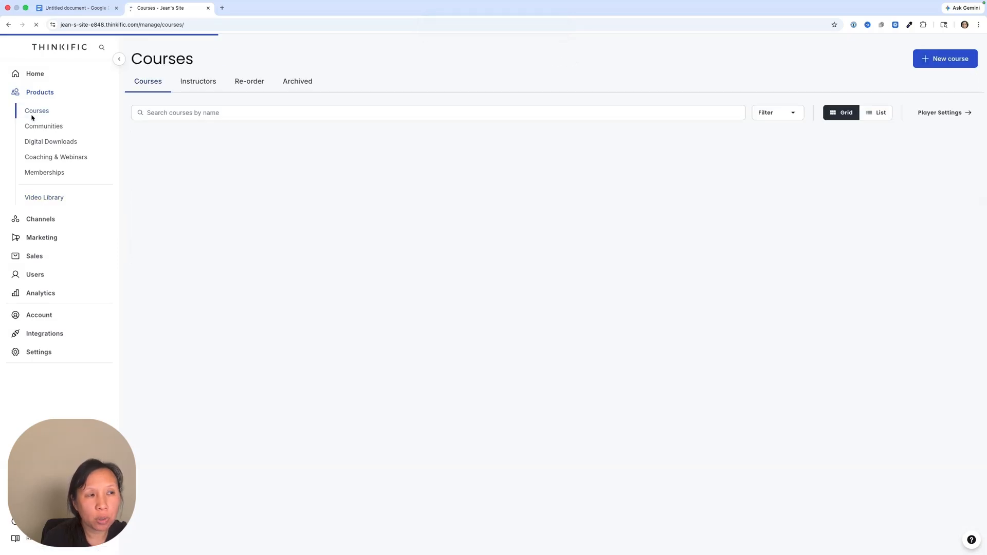
left_click(170, 170)
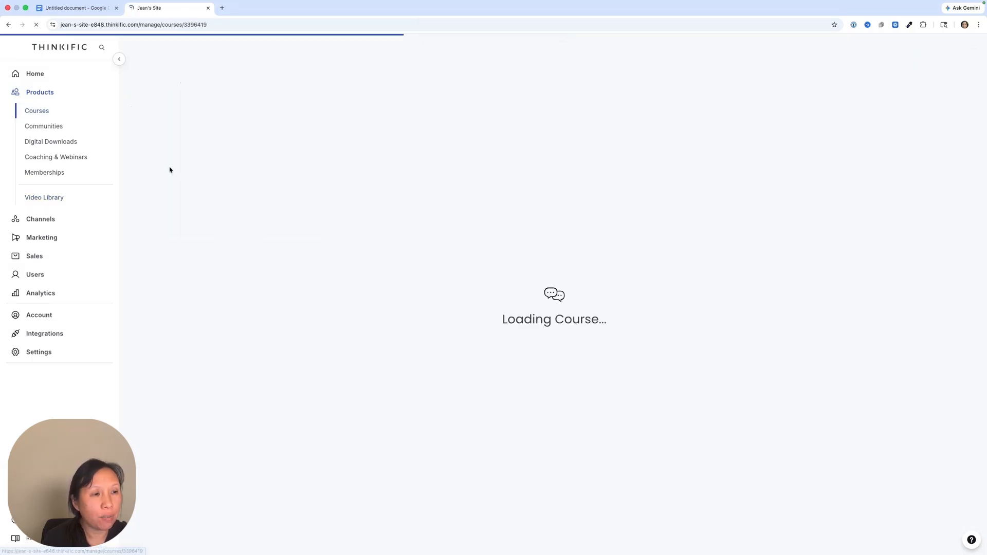
left_click(477, 362)
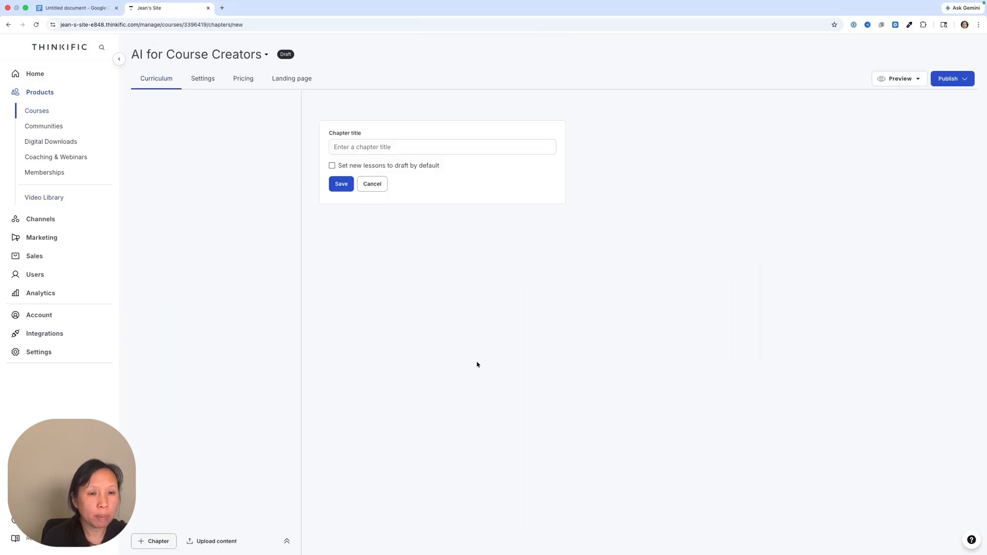
left_click(360, 147)
type("Module One")
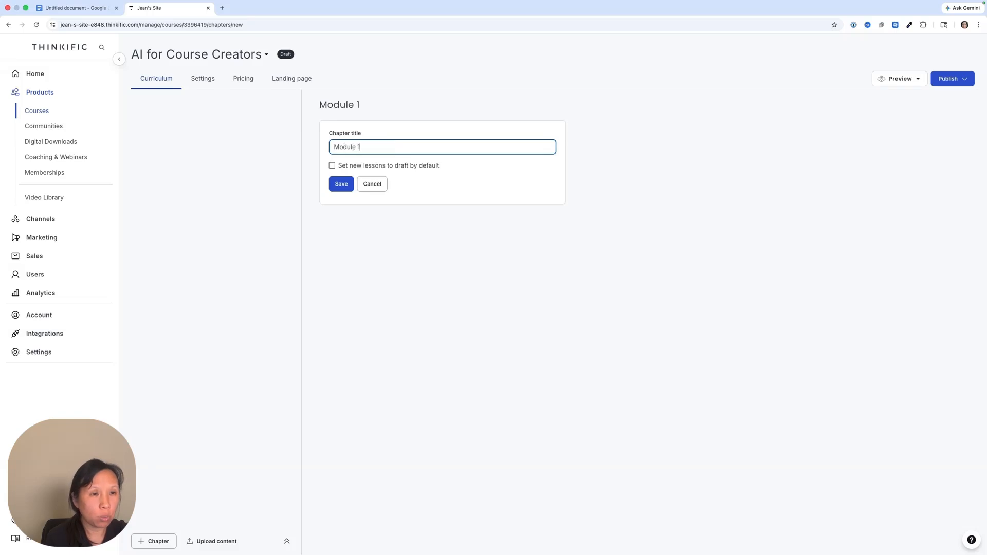
left_click(341, 184)
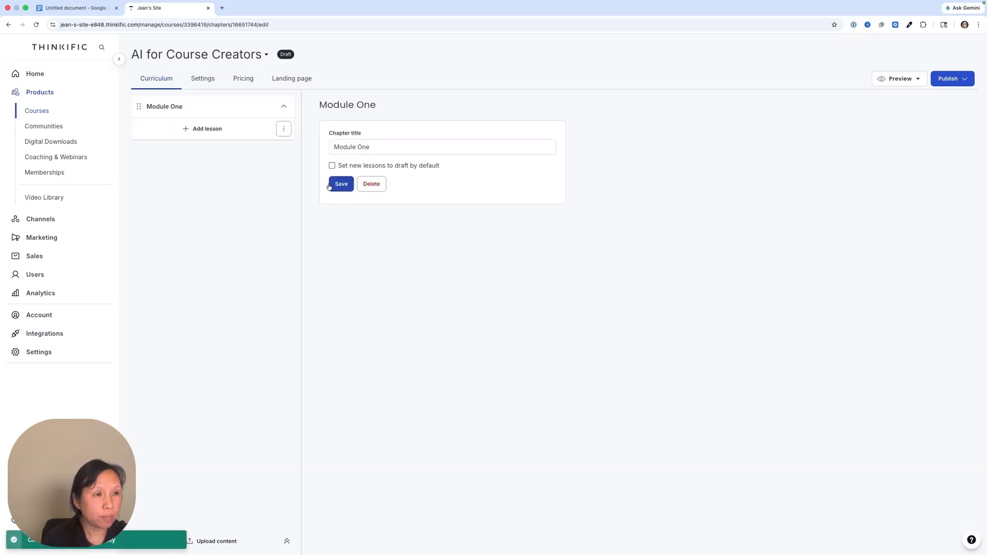
Add a draft video lesson titled "Lesson 1.1" to Module One, using the Riverside magic episode video from the library, and save it
left_click(204, 128)
left_click(394, 152)
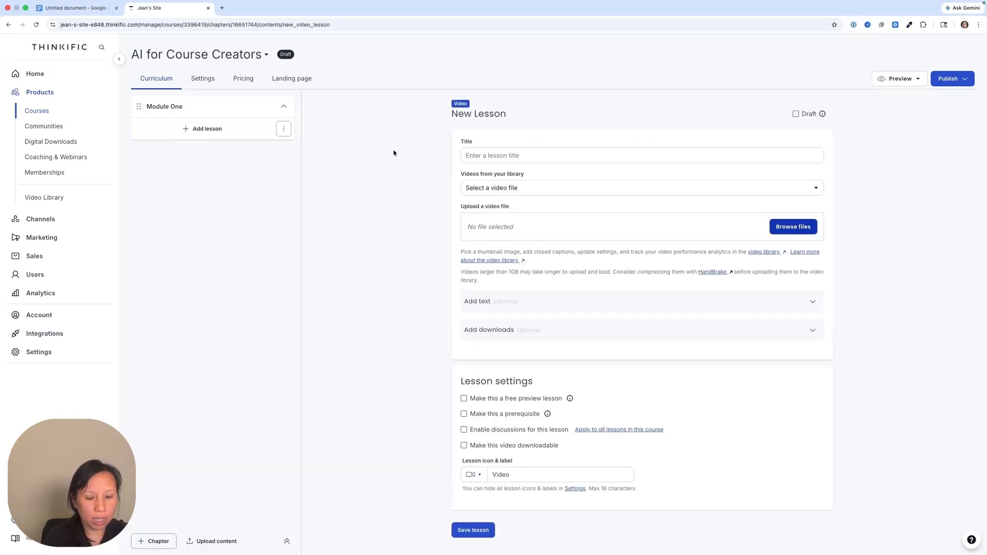
left_click(505, 151)
type("Lesson 1.")
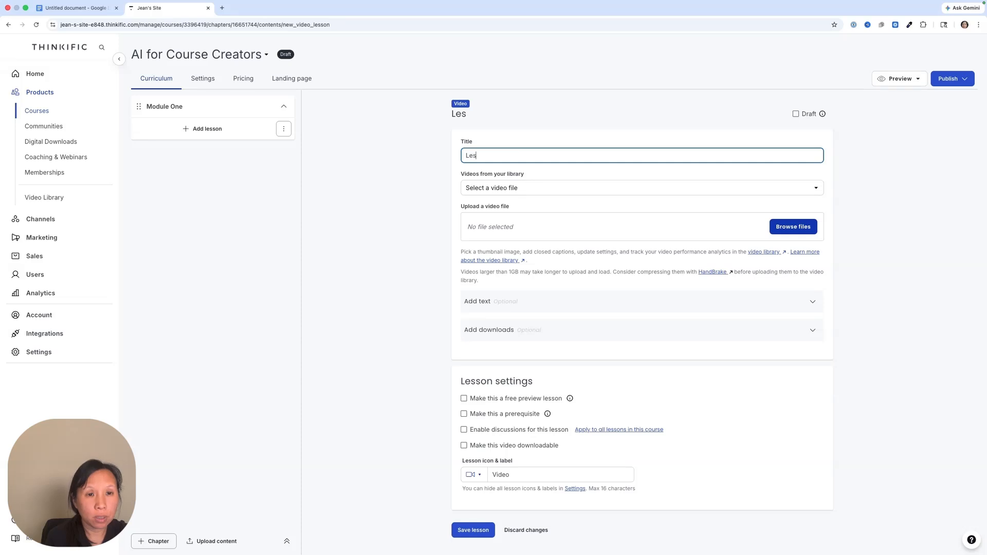
left_click(498, 189)
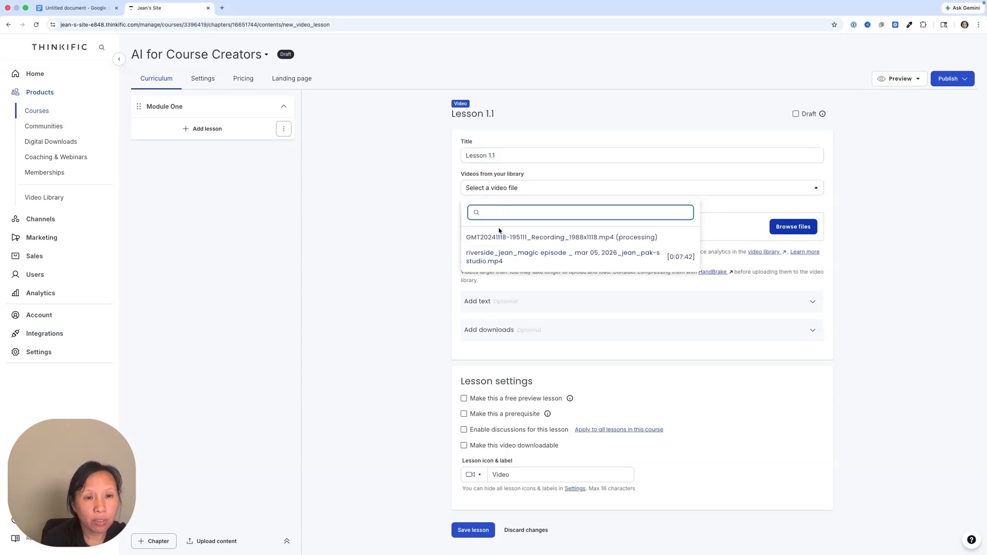
left_click(497, 255)
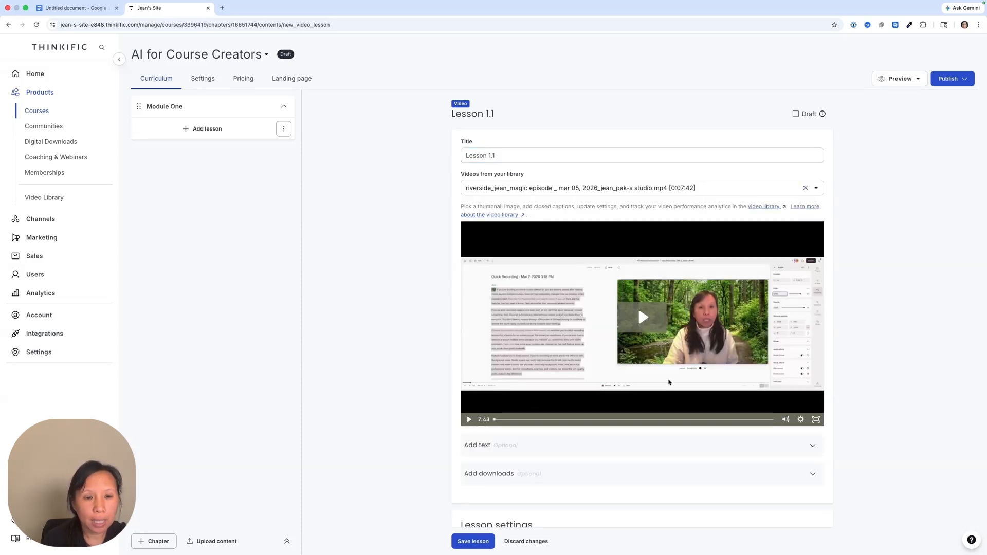
left_click(803, 114)
scroll(557, 410, "down", 3)
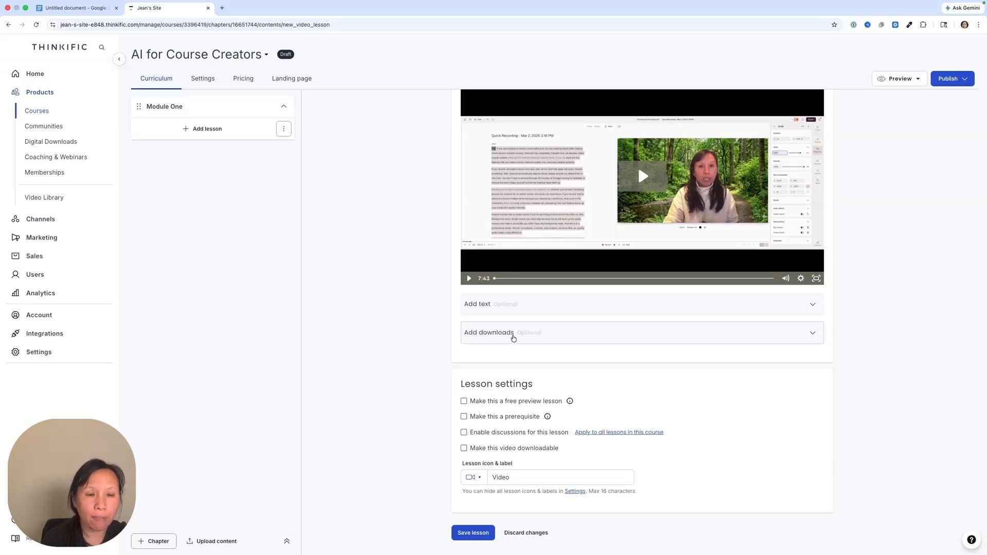
left_click(490, 538)
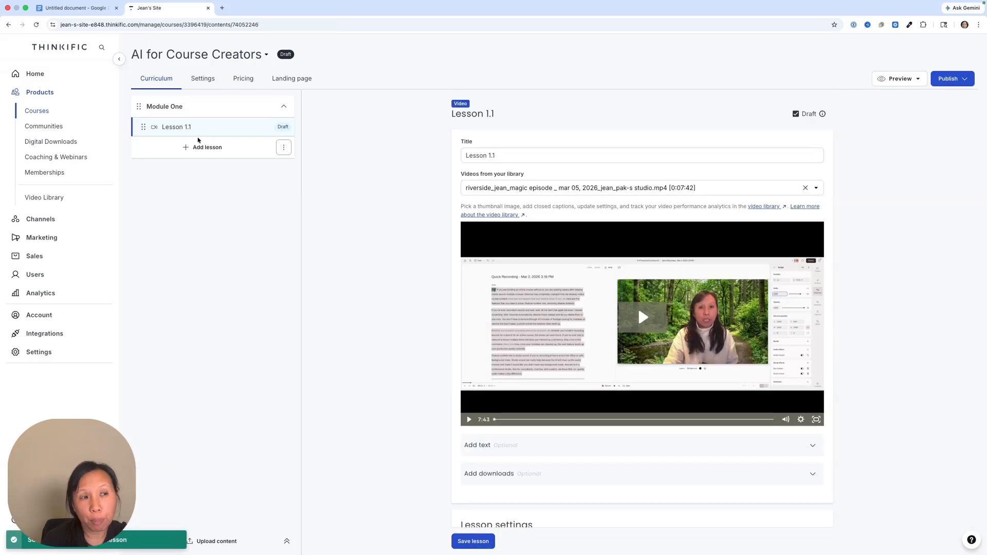
left_click(199, 154)
left_click(382, 147)
left_click(483, 155)
type("Lesson 1.2")
left_click(495, 190)
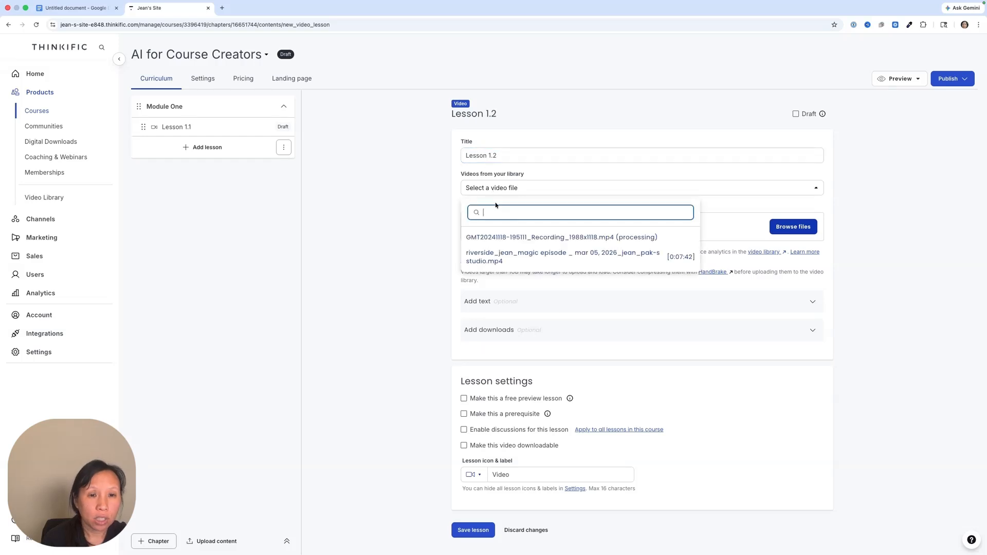
left_click(503, 237)
left_click(804, 114)
scroll(566, 360, "down", 3)
left_click(473, 533)
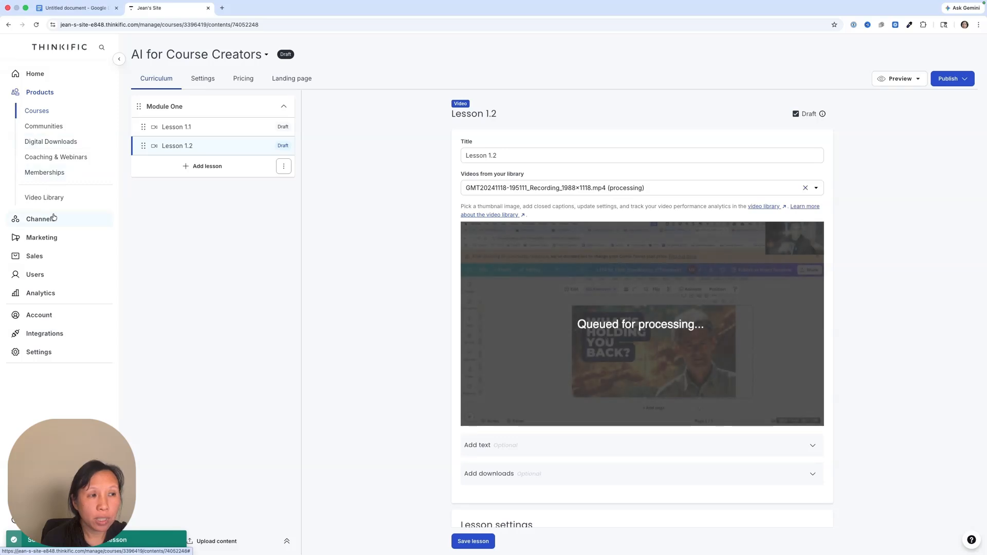
Review the uploaded videos in the video library, then return to the AI for Course Creators curriculum
left_click(47, 198)
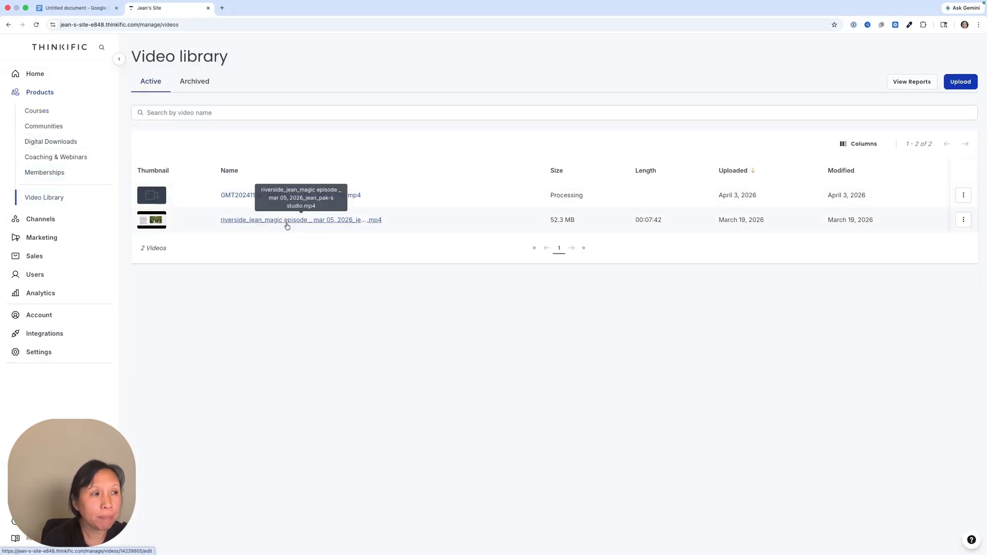
left_click(36, 110)
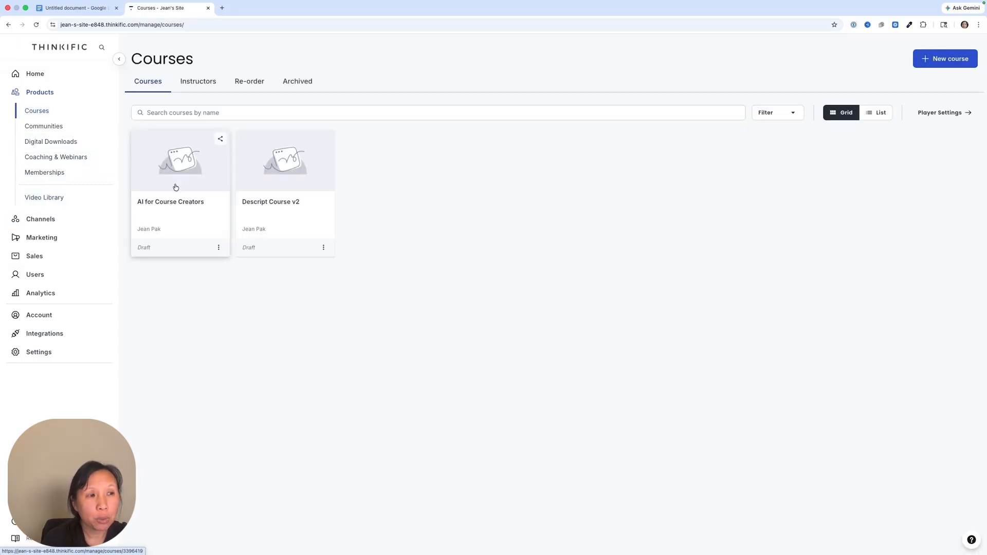
left_click(174, 136)
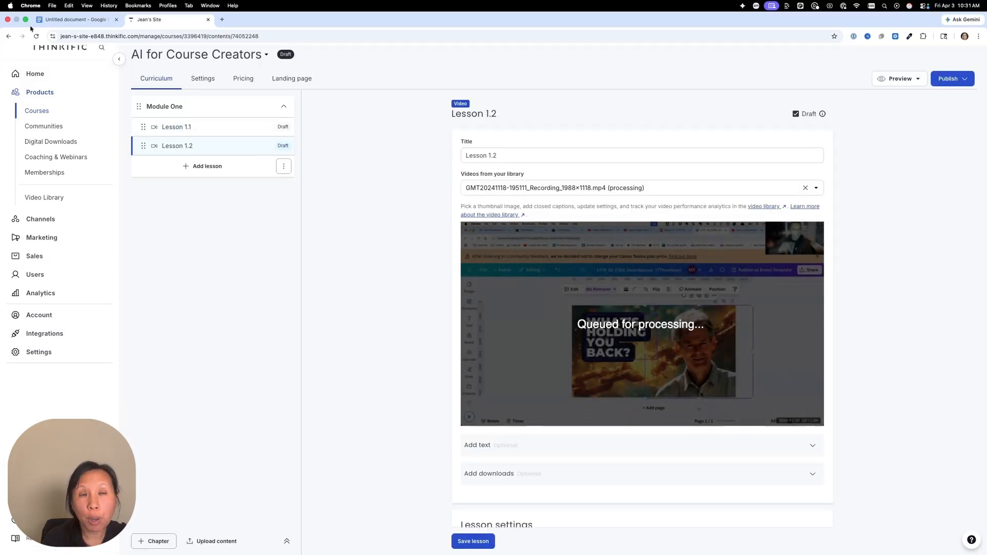
Switch to the Module 1 outline in Google Docs and place the cursor at the first bullet of Lesson 1.1
left_click(75, 18)
left_click(372, 222)
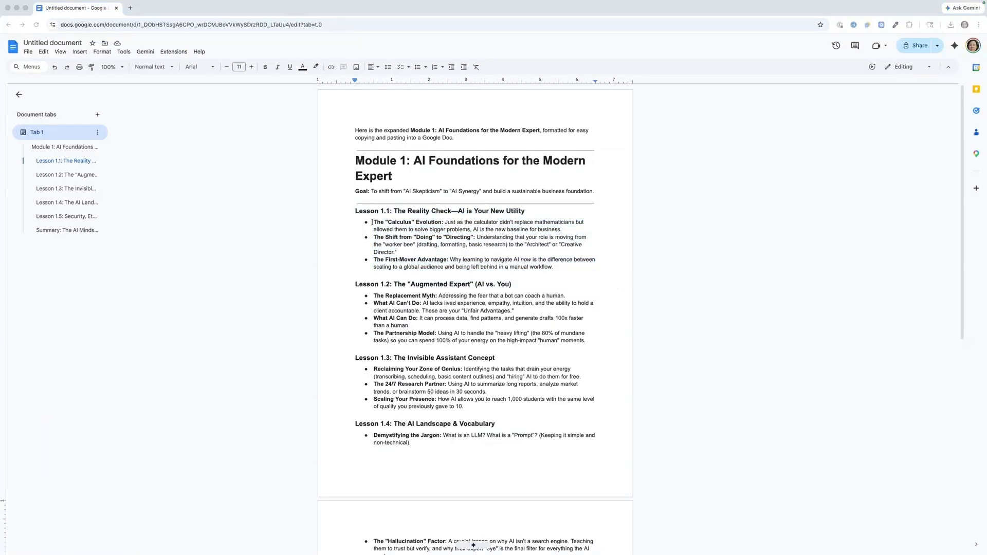